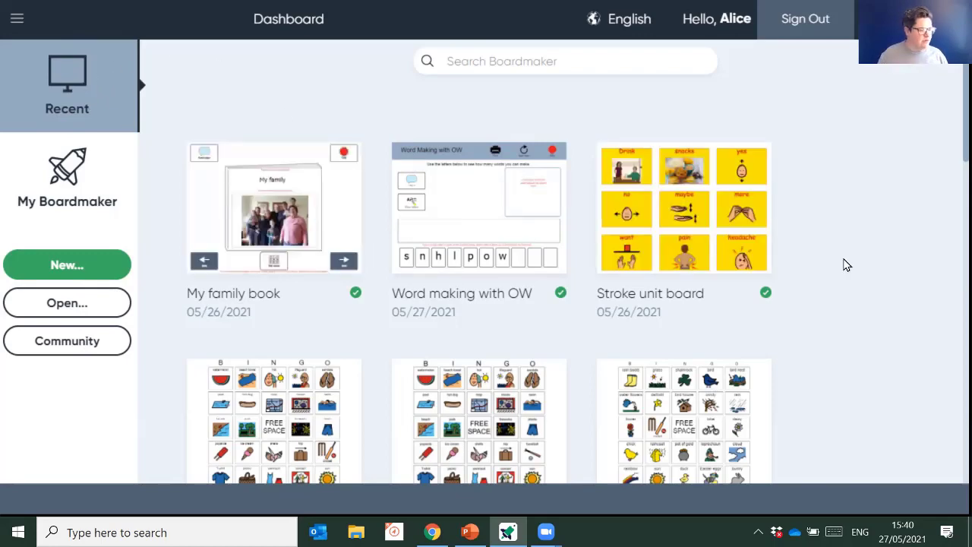
- Look over the recent activities, then the folders and activities stored in My Boardmaker
mouse_move(319, 228)
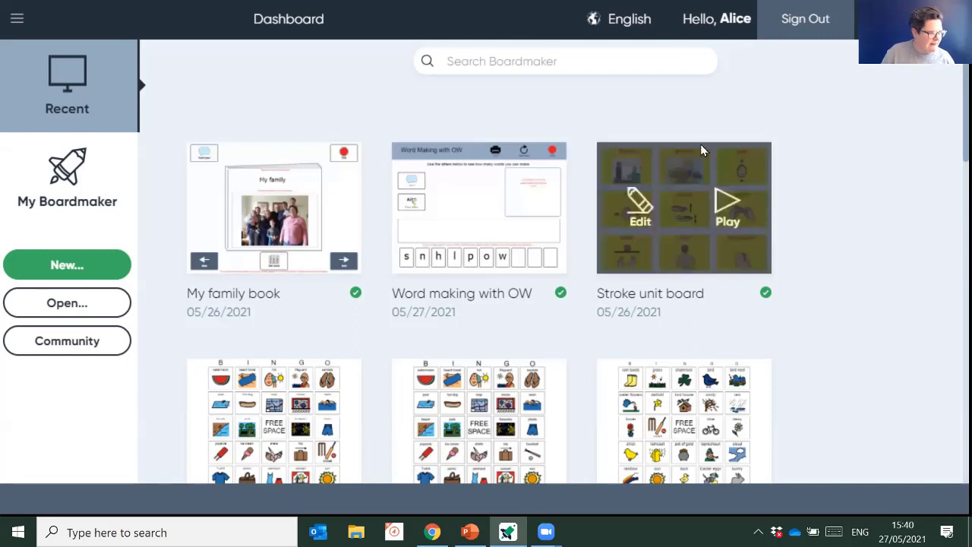
mouse_move(269, 211)
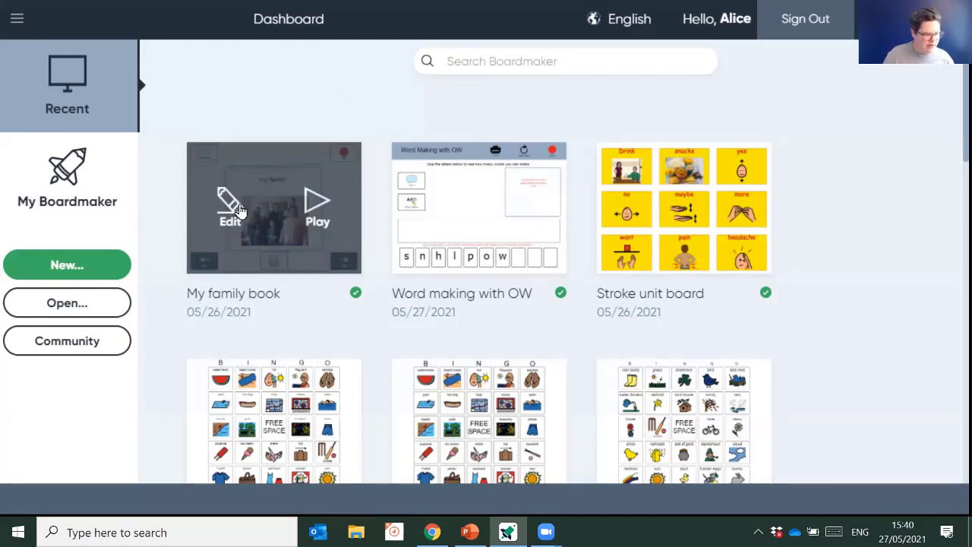
click(70, 186)
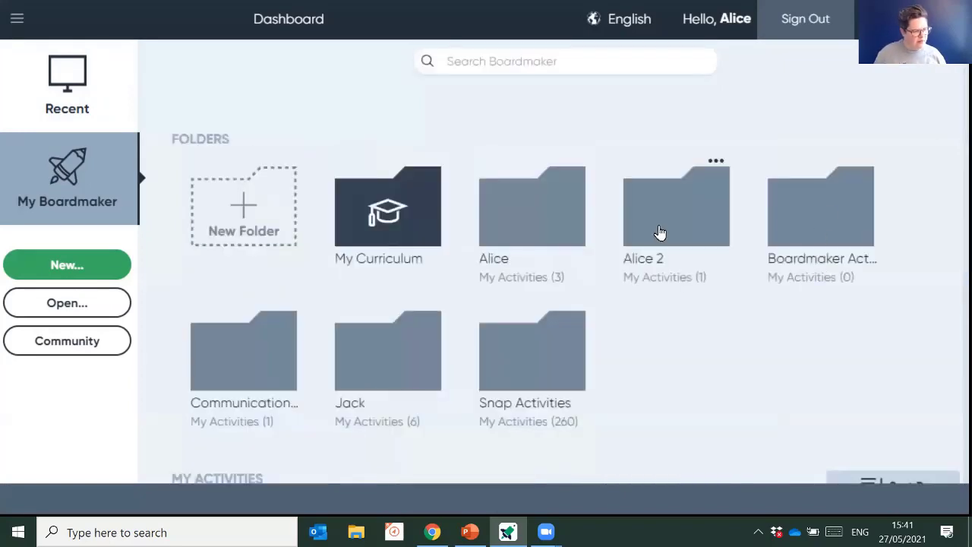
scroll(658, 232, down, 5)
scroll(658, 231, up, 5)
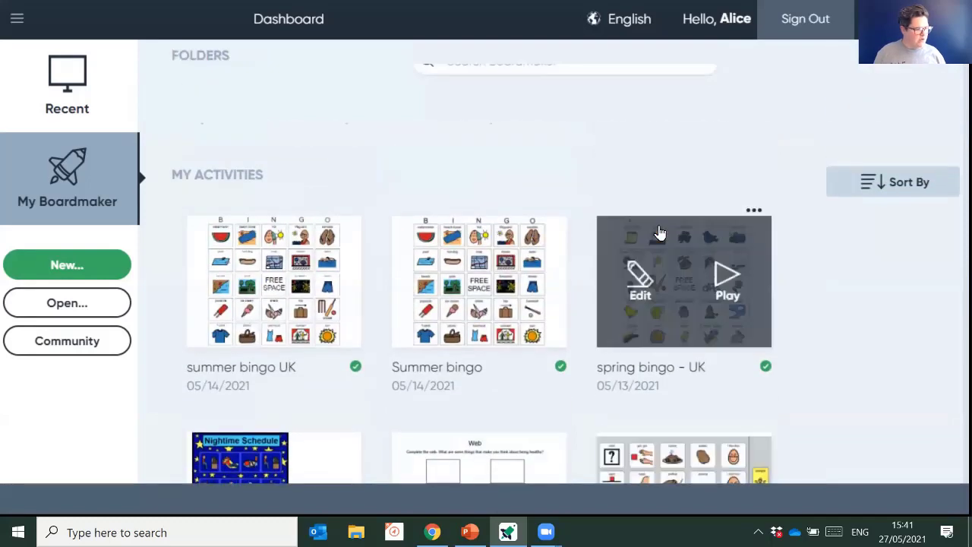
- Start a new activity and show the interactive templates for Books and Presentations
click(64, 278)
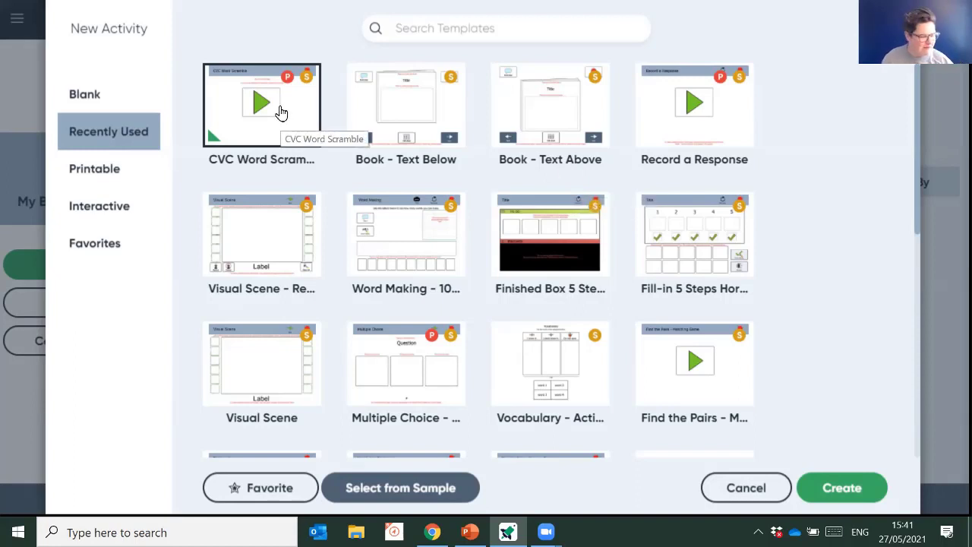
click(92, 220)
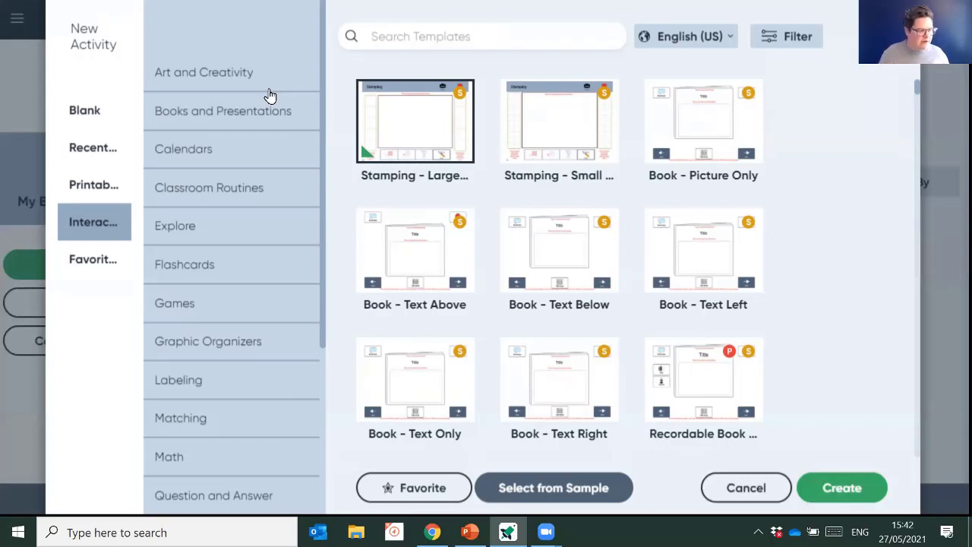
click(438, 41)
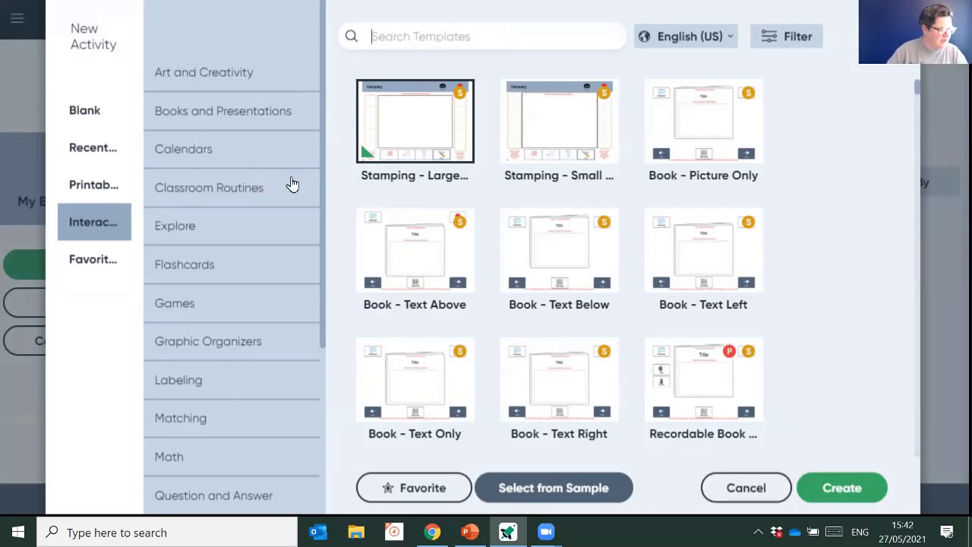
scroll(221, 298, down, 3)
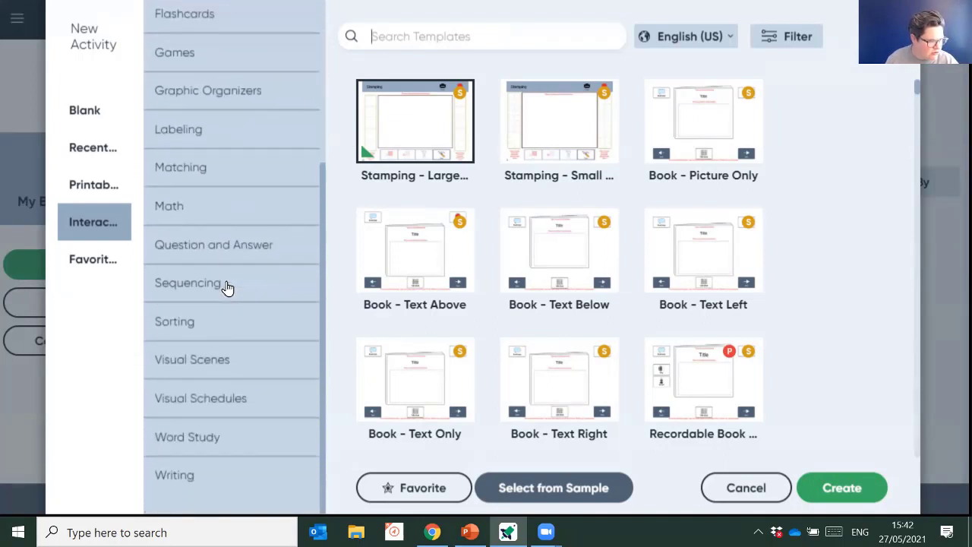
scroll(214, 328, up, 3)
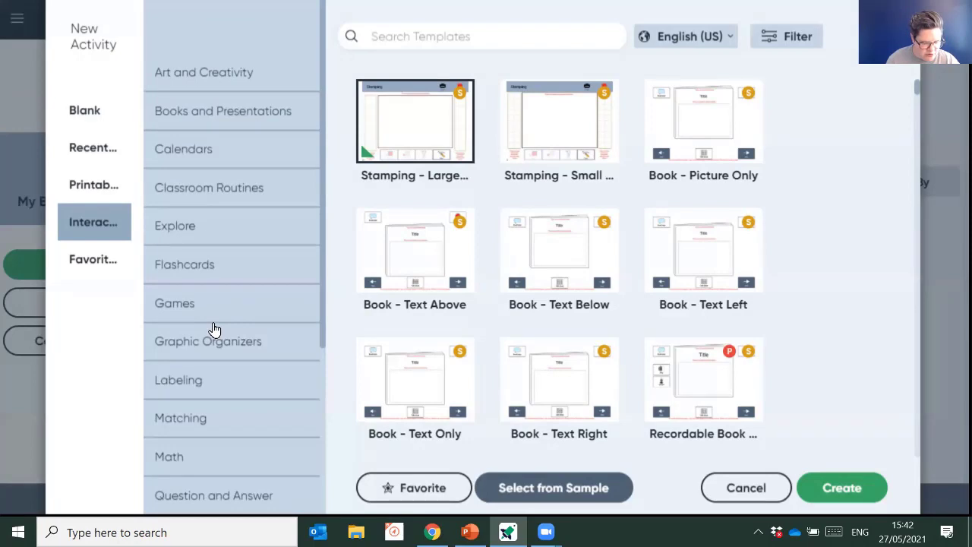
click(180, 122)
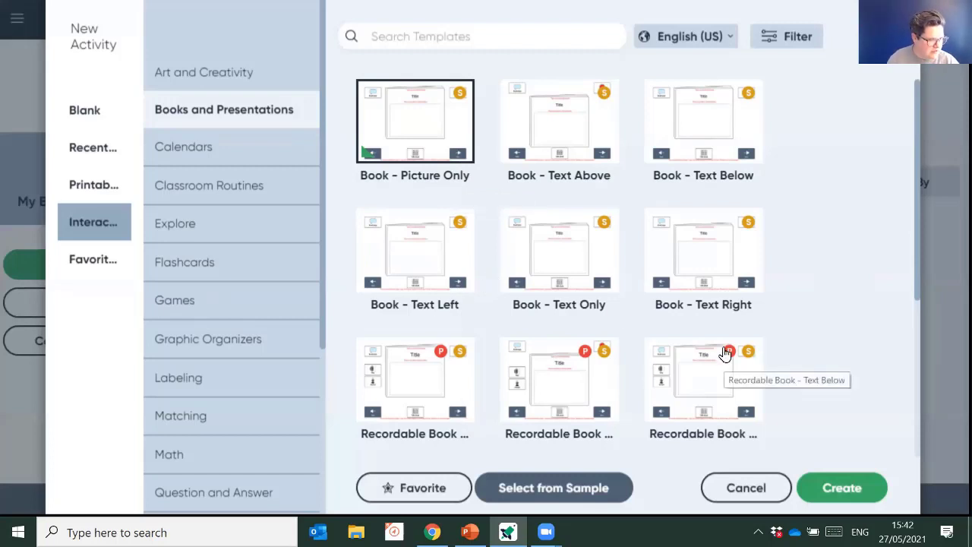
- Create the activity from the "Book - Text Above" template
scroll(815, 311, down, 3)
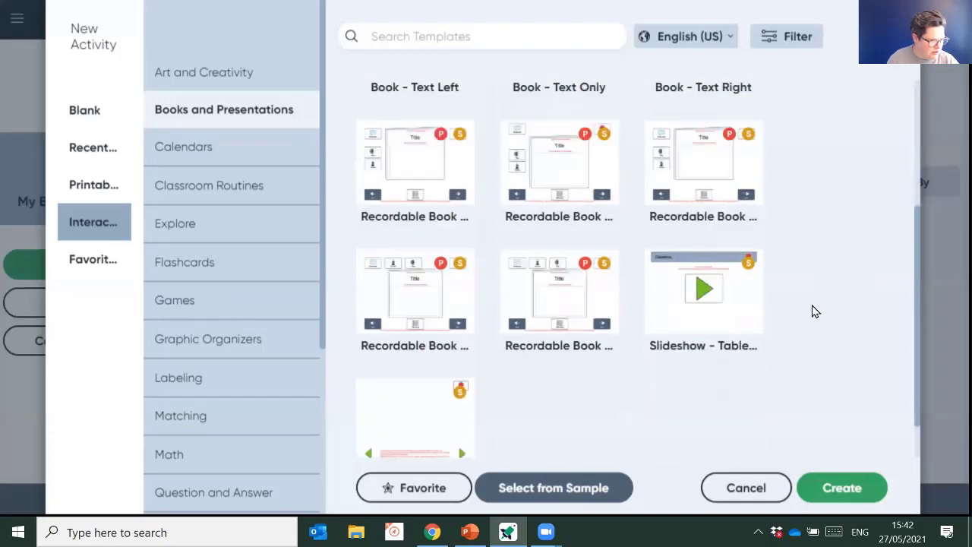
scroll(814, 311, down, 1)
scroll(814, 311, up, 4)
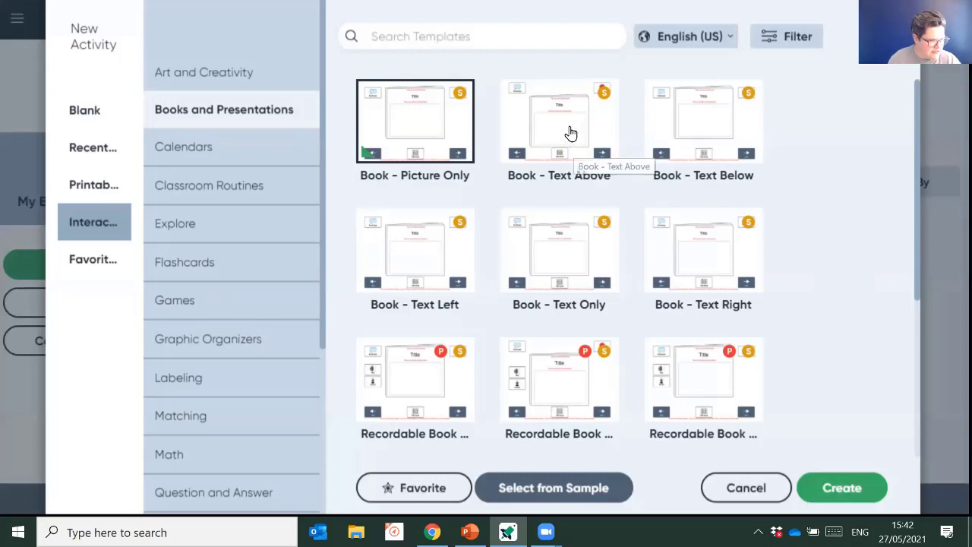
click(572, 133)
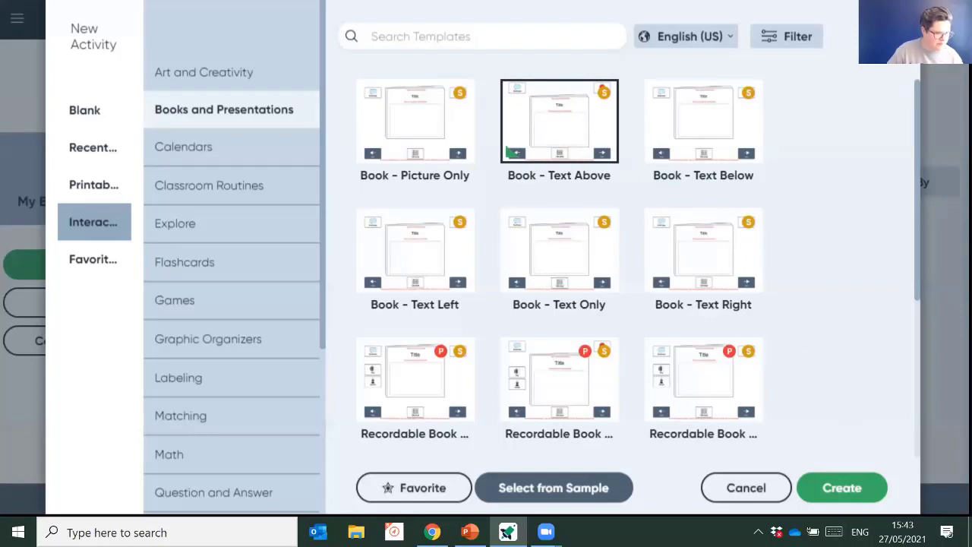
click(844, 497)
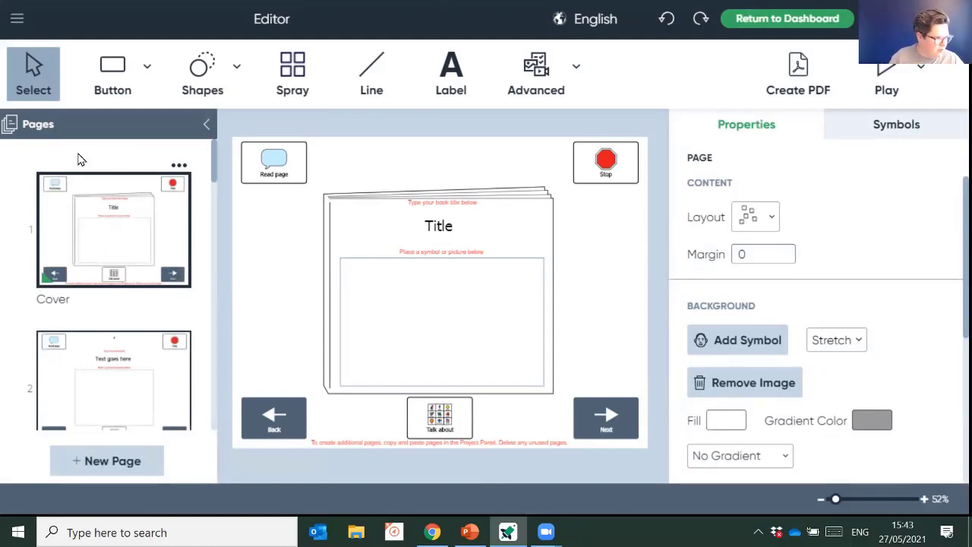
- Replace the title placeholder on the book's cover with "How now brown cow"
scroll(110, 303, down, 1)
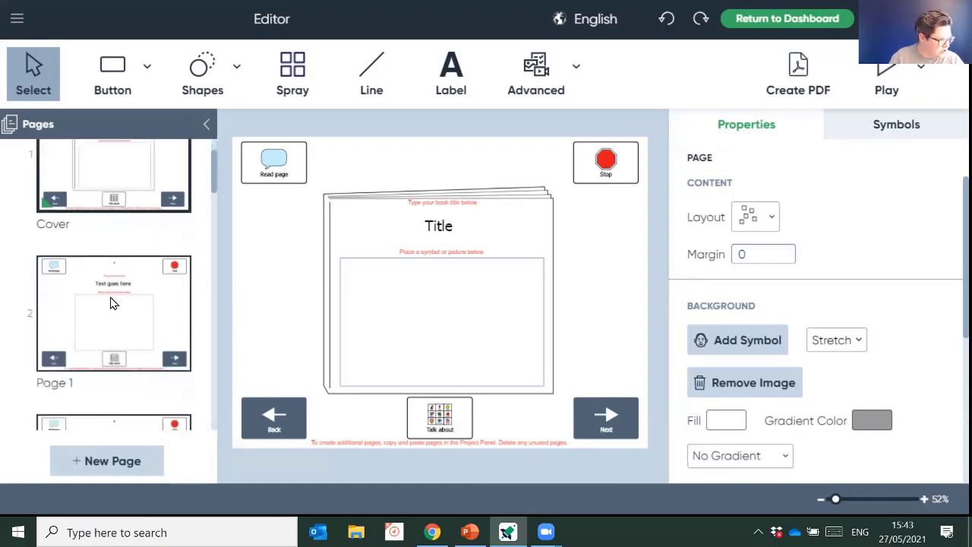
scroll(110, 303, down, 8)
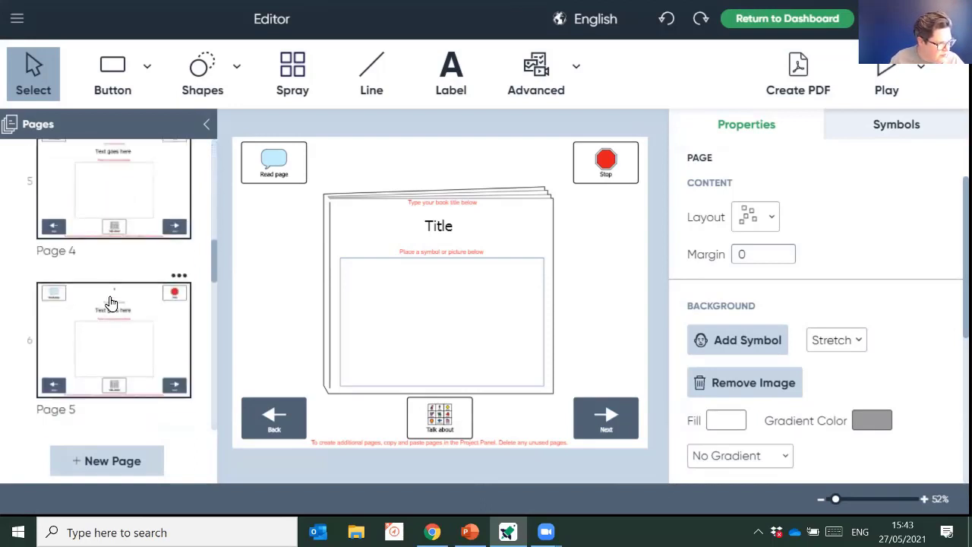
scroll(110, 303, down, 1)
scroll(110, 303, down, 6)
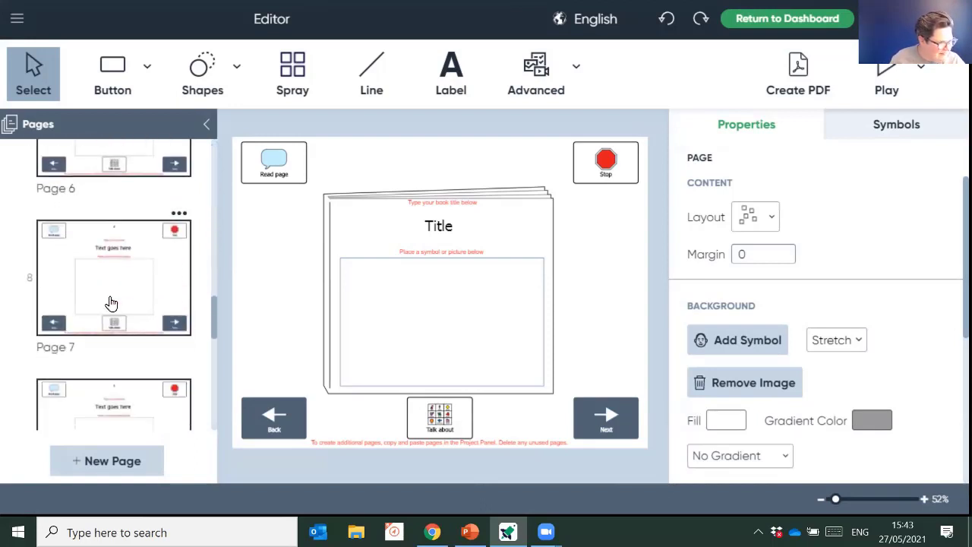
scroll(110, 303, up, 14)
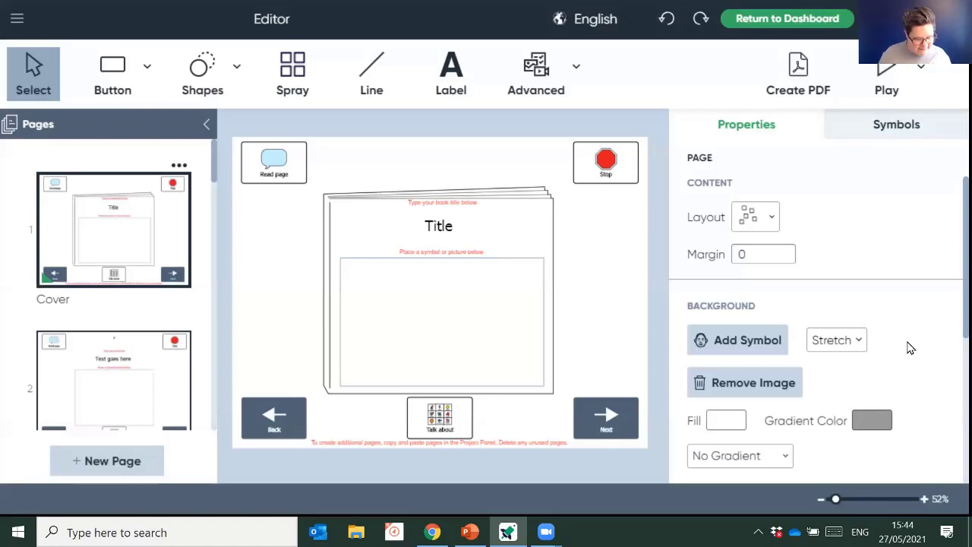
click(448, 227)
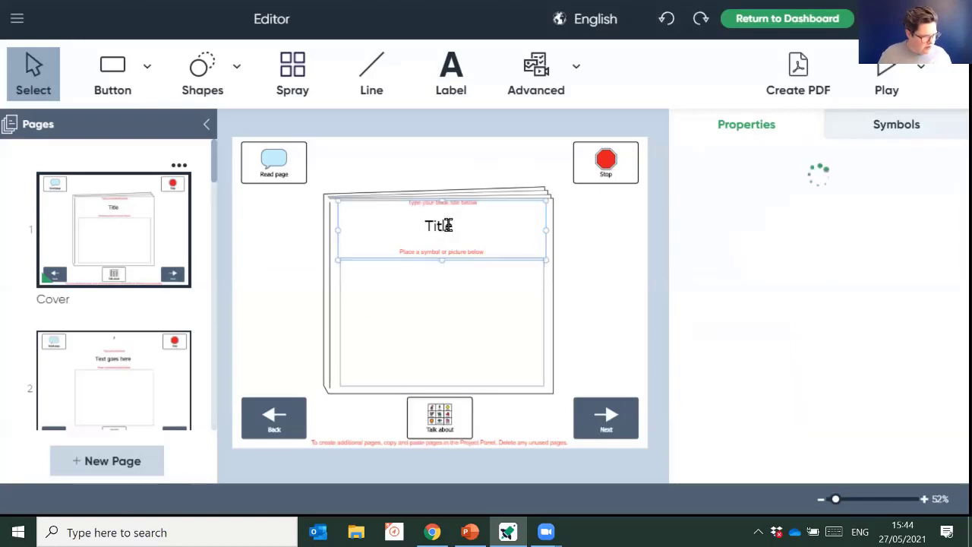
drag(454, 225, 415, 230)
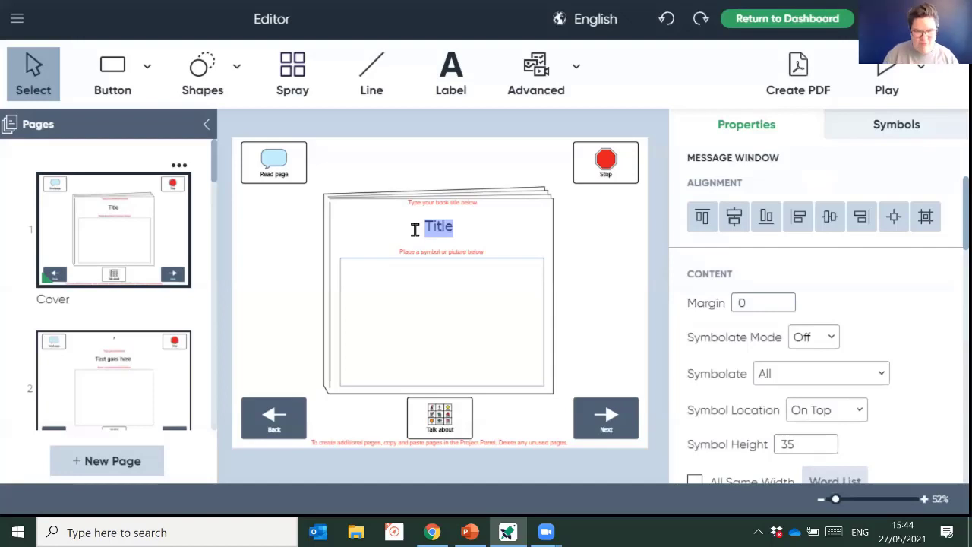
text(How n)
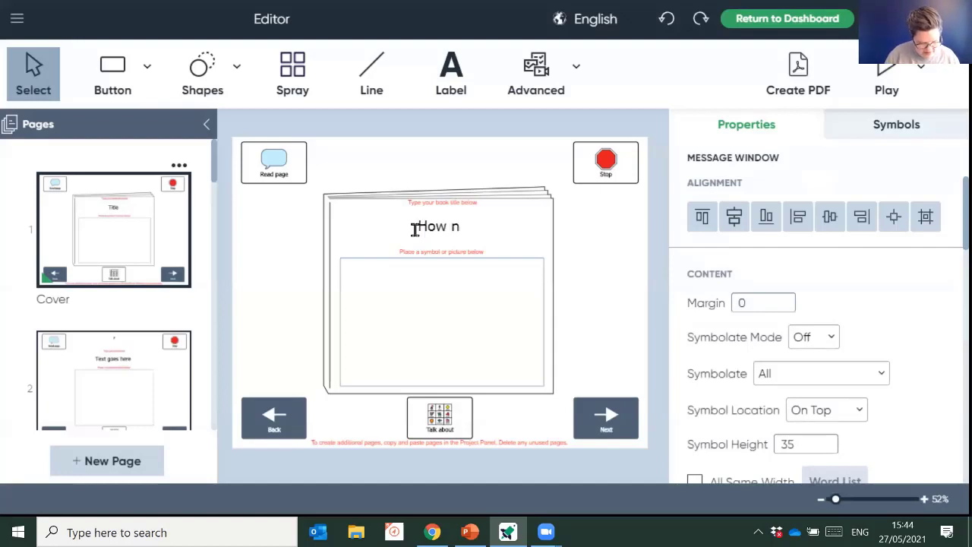
text(ow brown)
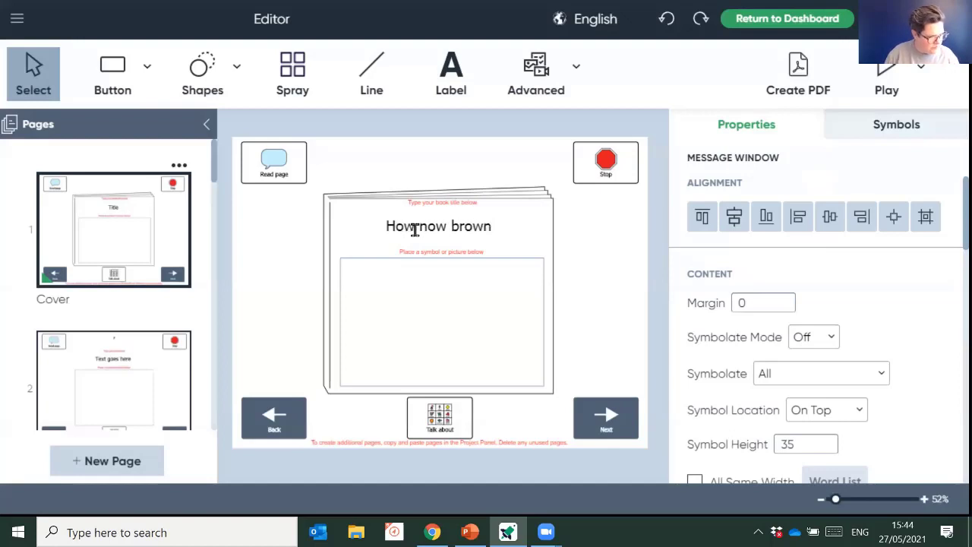
text( cow)
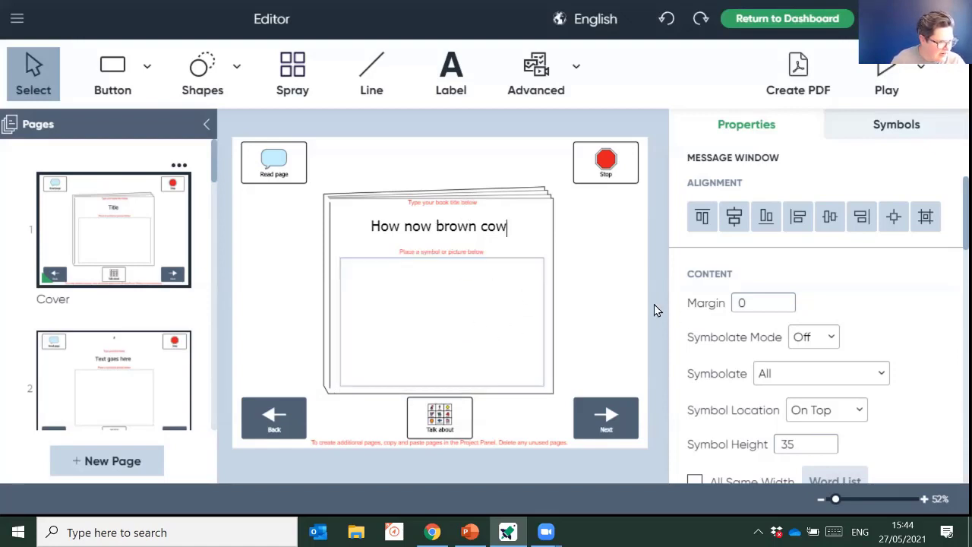
- Fill the cover's picture box with the black-and-white cow symbol, using "cow" as the search word
click(496, 307)
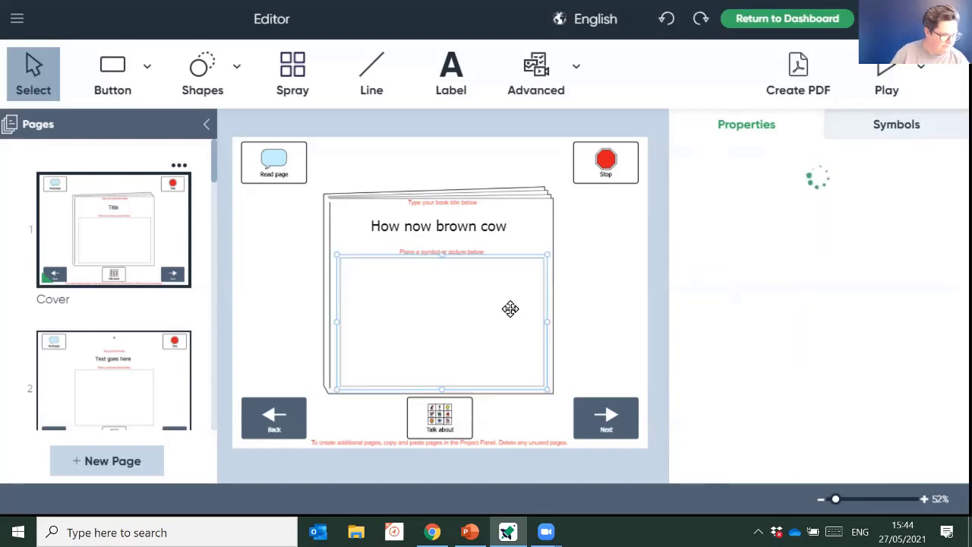
text(cow)
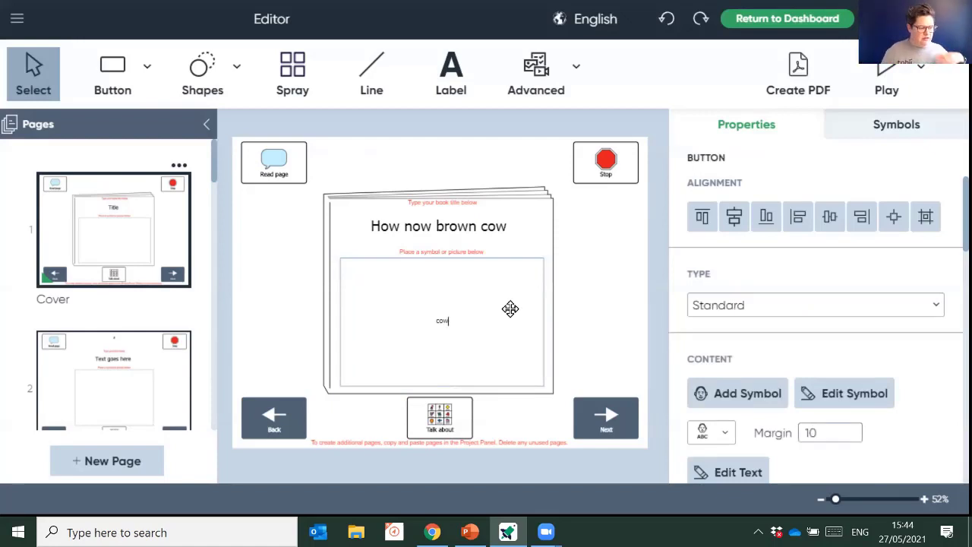
double_click(510, 310)
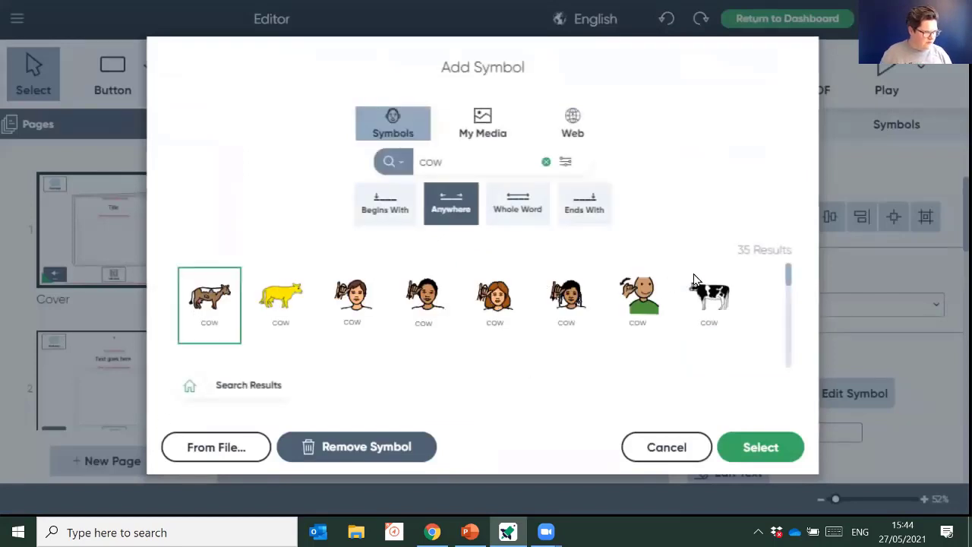
click(706, 304)
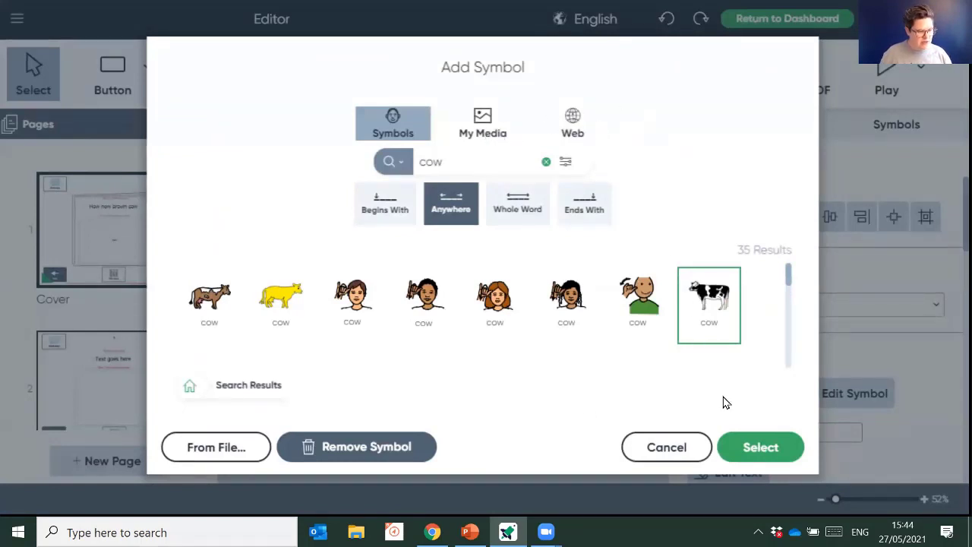
click(756, 456)
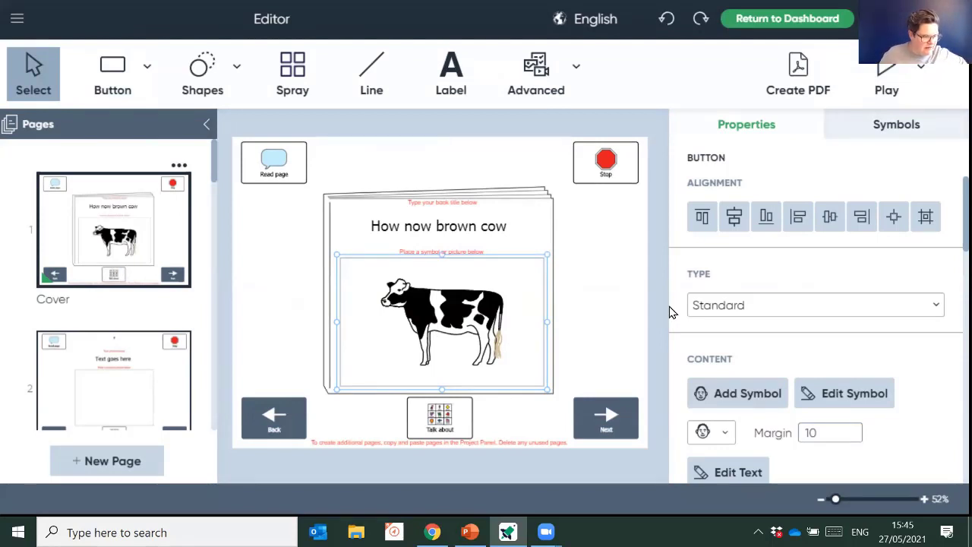
- Replace the placeholder text on Page 1 of the book with "How is the cow?"
click(171, 394)
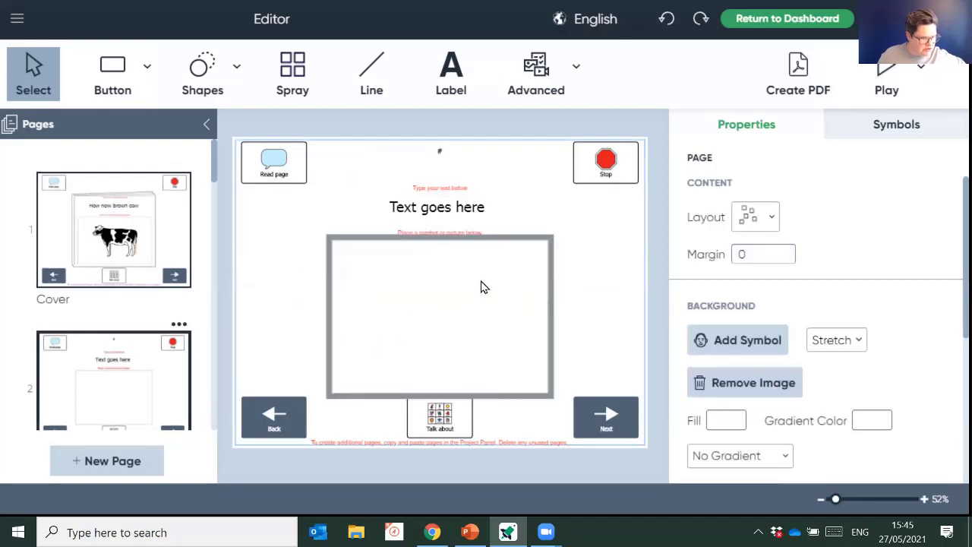
click(466, 208)
click(485, 211)
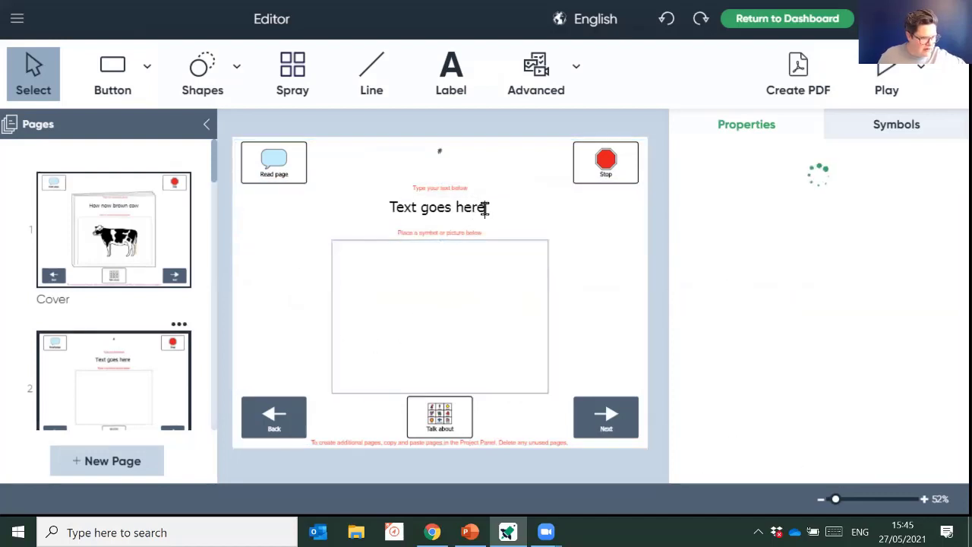
drag(485, 211, 393, 215)
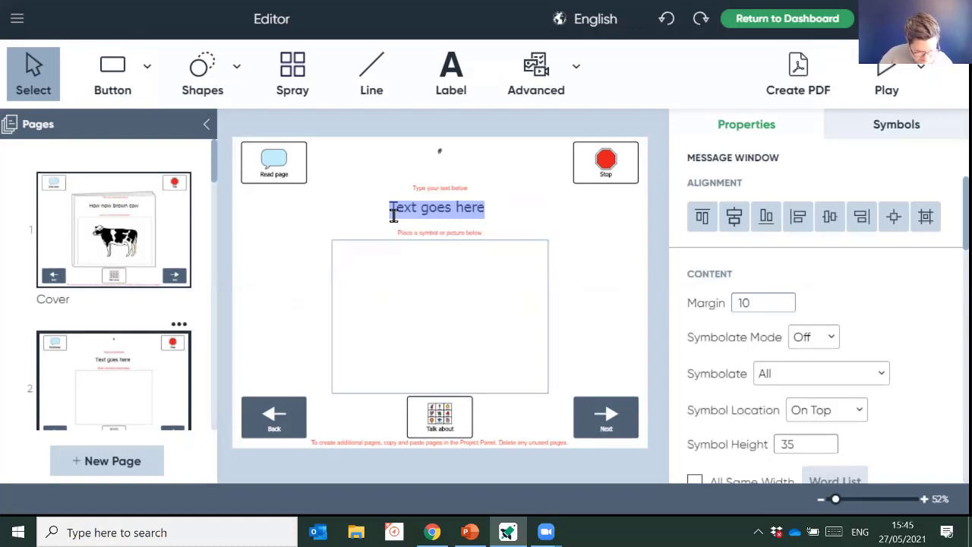
text(How is)
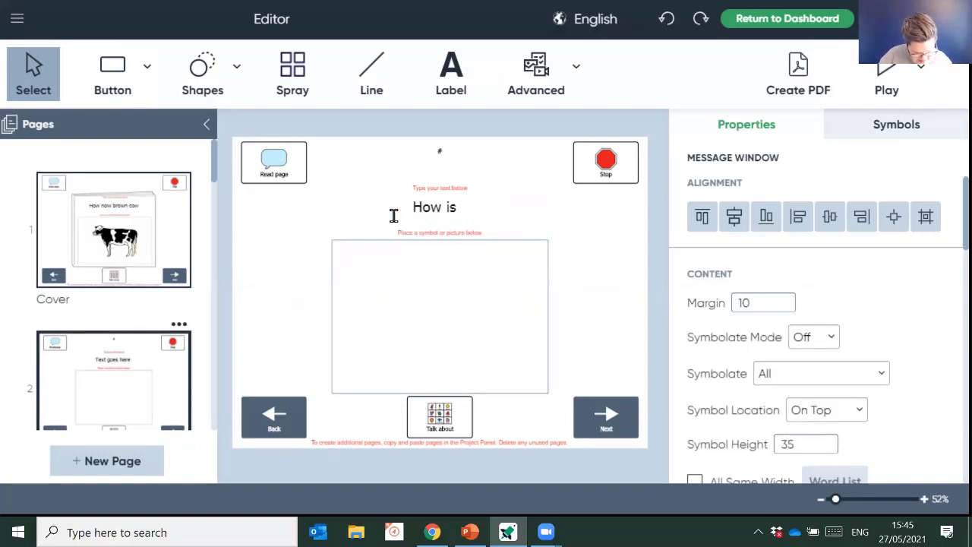
text( the cow?)
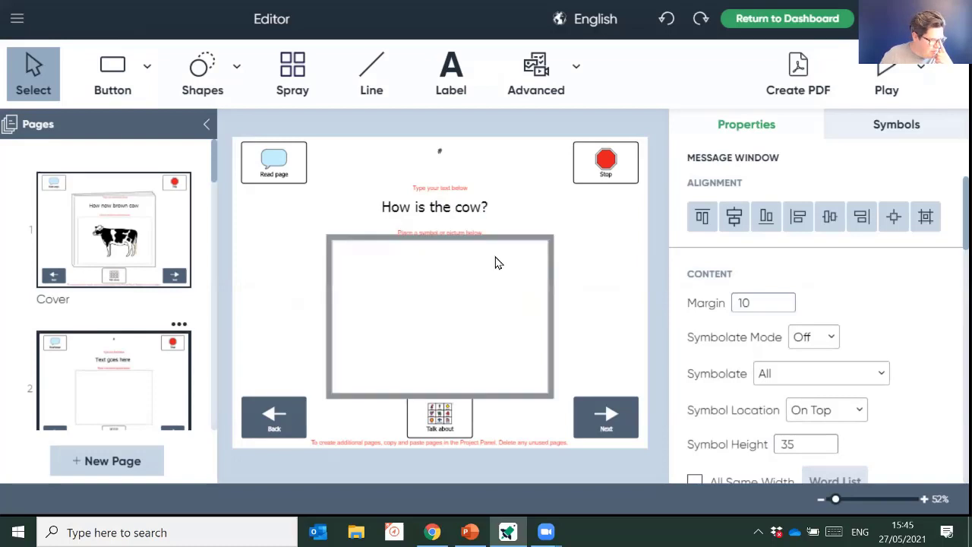
- Search for symbols matching "how" for Page 1's picture box and browse the matches
click(488, 317)
double_click(486, 308)
text(how)
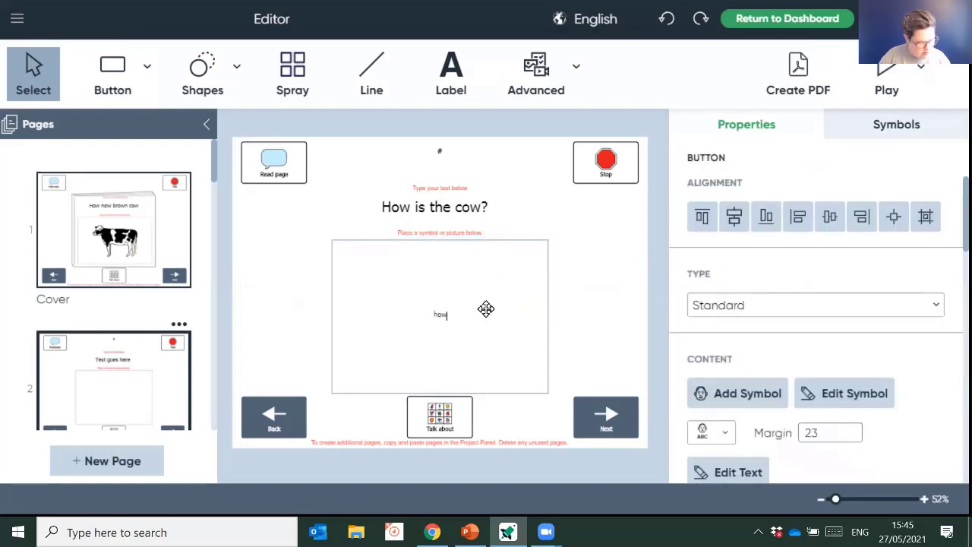
double_click(487, 308)
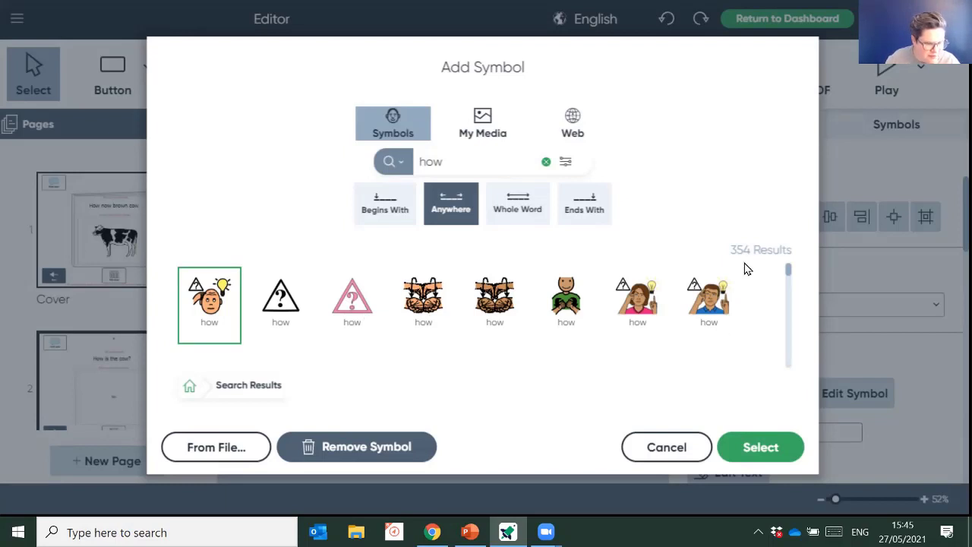
scroll(625, 315, down, 5)
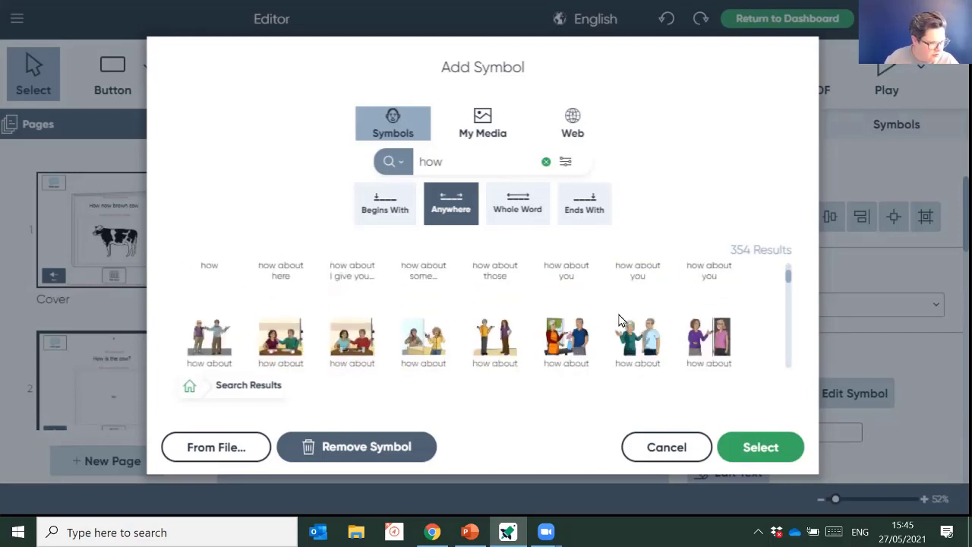
scroll(579, 333, up, 5)
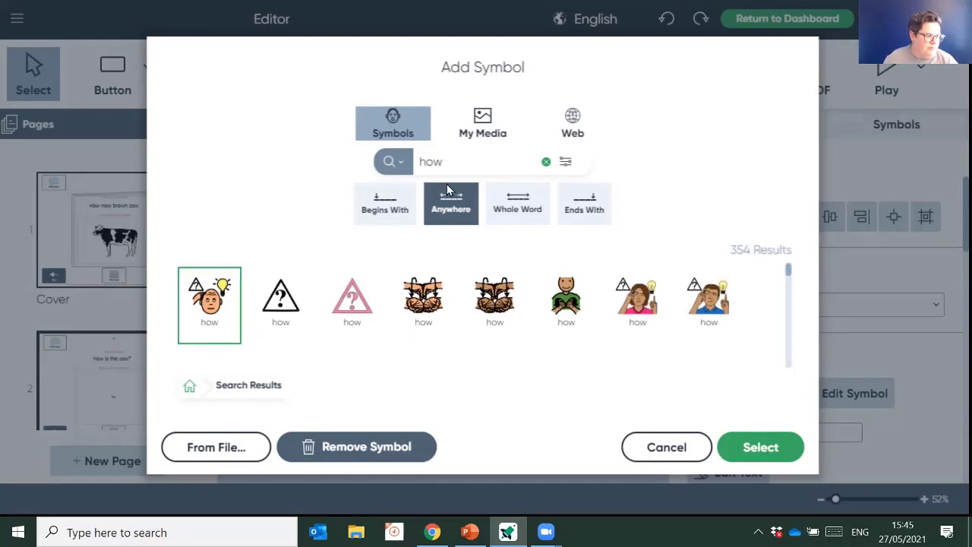
- Search the symbols for labels ending with "ow" and look through the matches
drag(427, 161, 418, 161)
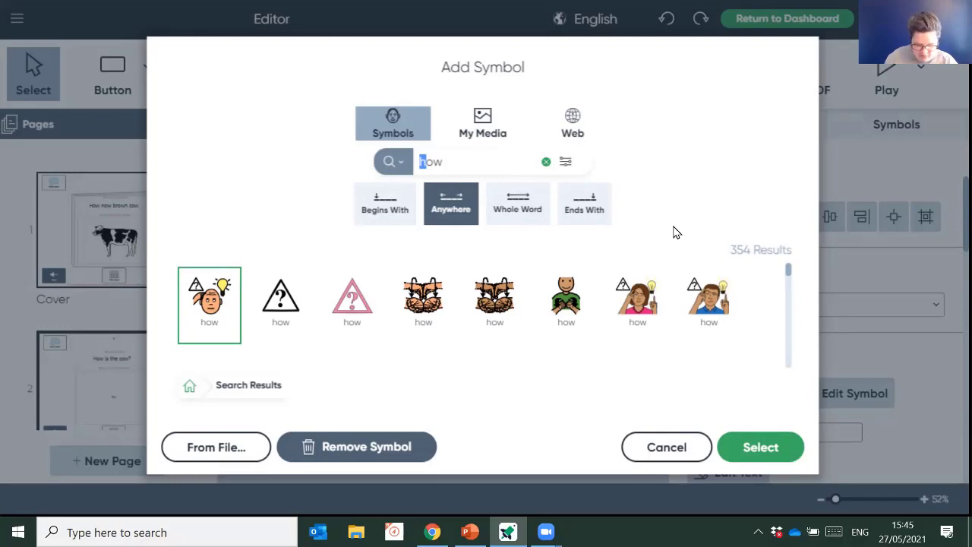
key(BackSpace)
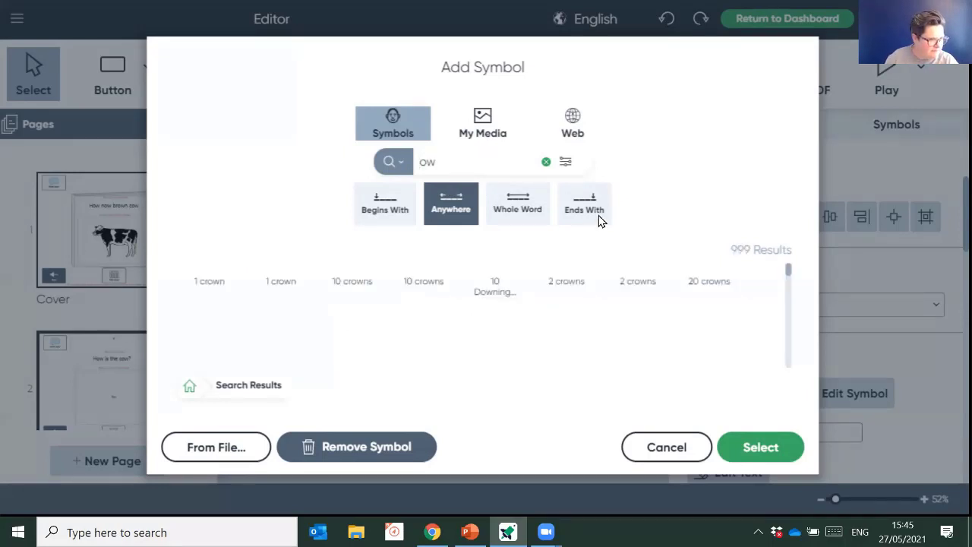
click(595, 215)
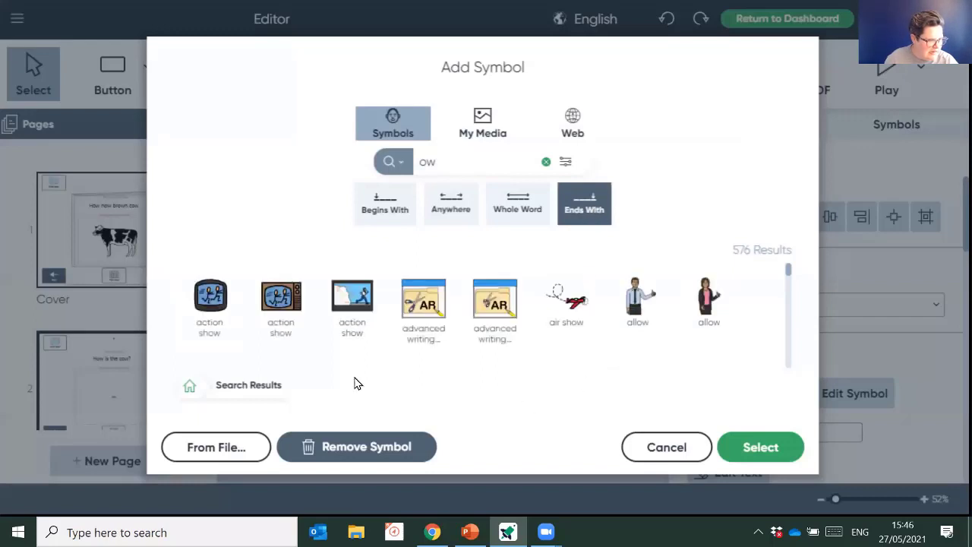
scroll(646, 319, down, 3)
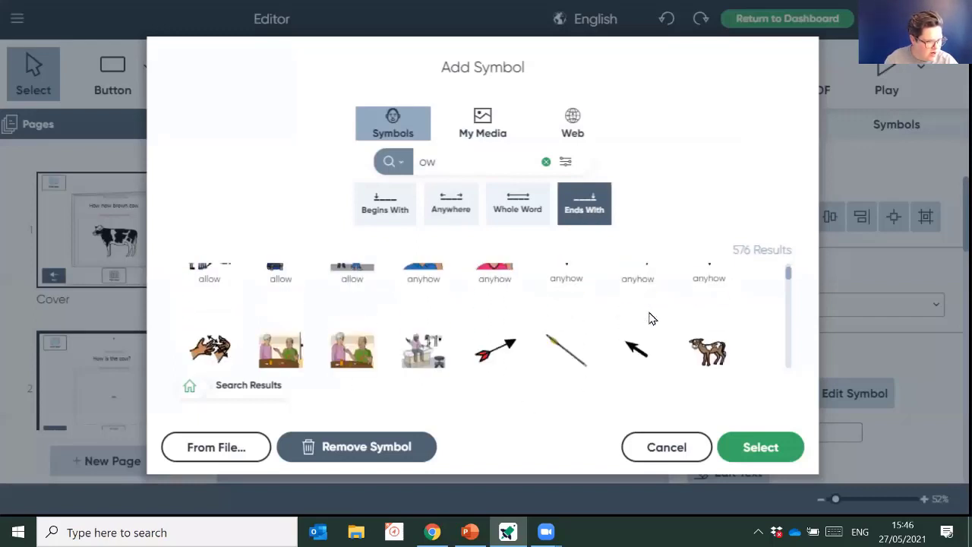
scroll(649, 318, up, 3)
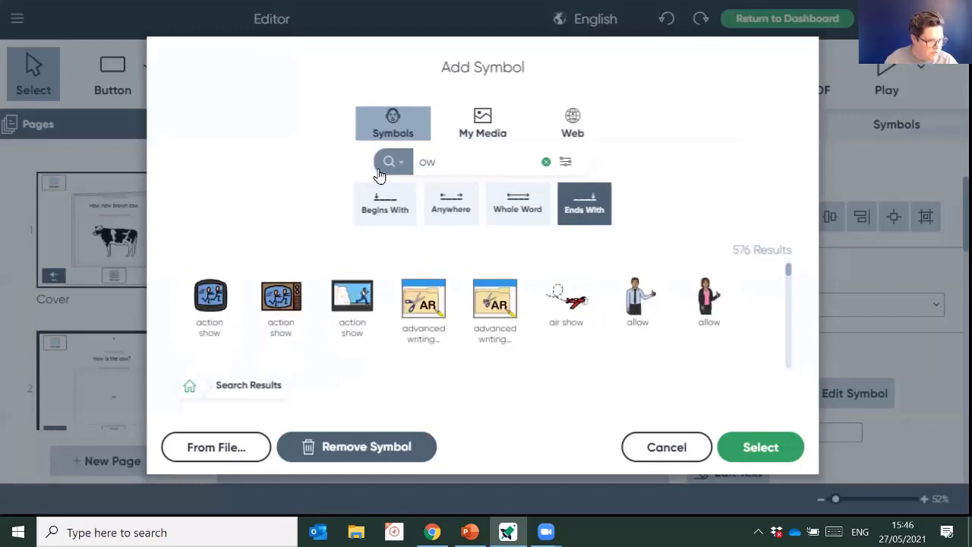
- Search for "how" as a whole word and fill Page 1's picture box with the bald man, question mark and light bulb symbol
click(421, 166)
text(h)
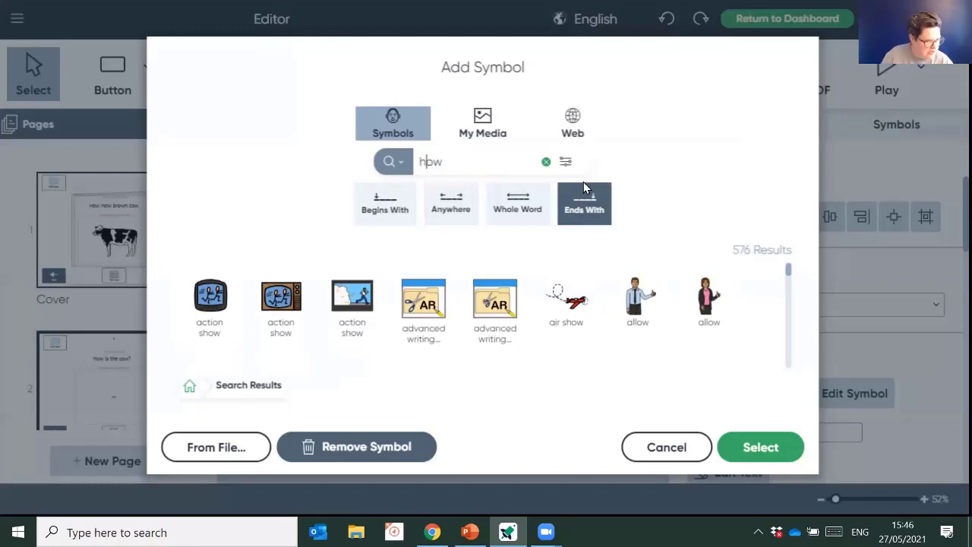
click(472, 209)
click(531, 205)
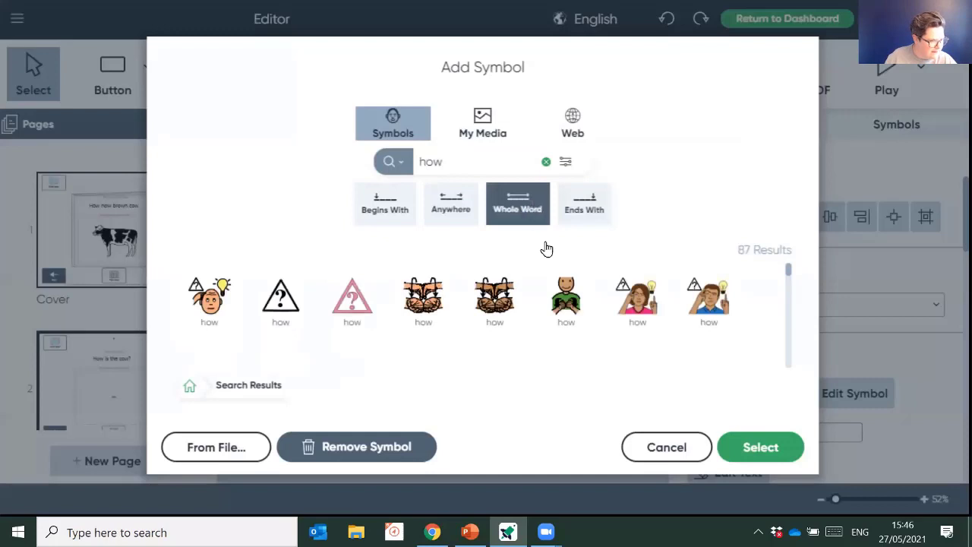
click(213, 307)
click(775, 457)
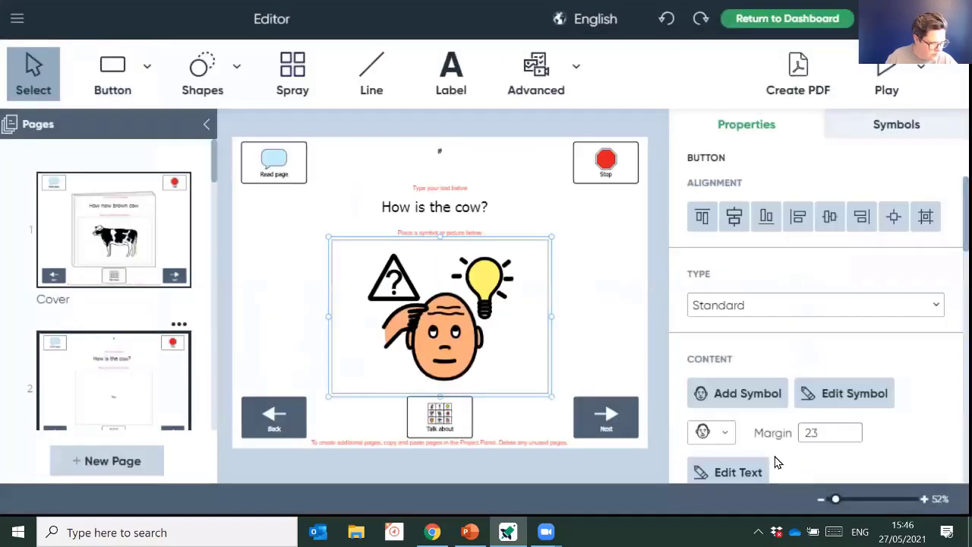
- Replace the placeholder text on Page 2 of the book with "The cow had a row!"
scroll(203, 340, down, 2)
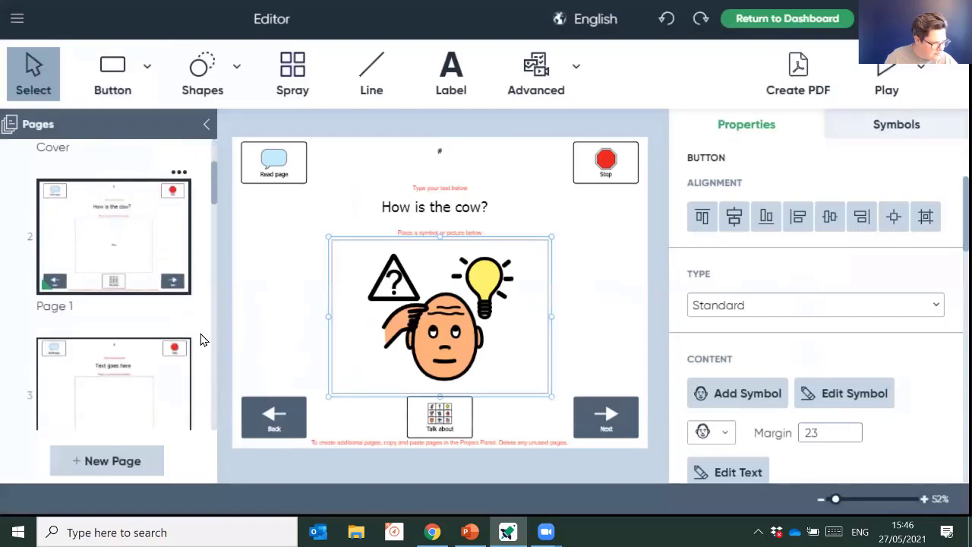
scroll(202, 339, down, 1)
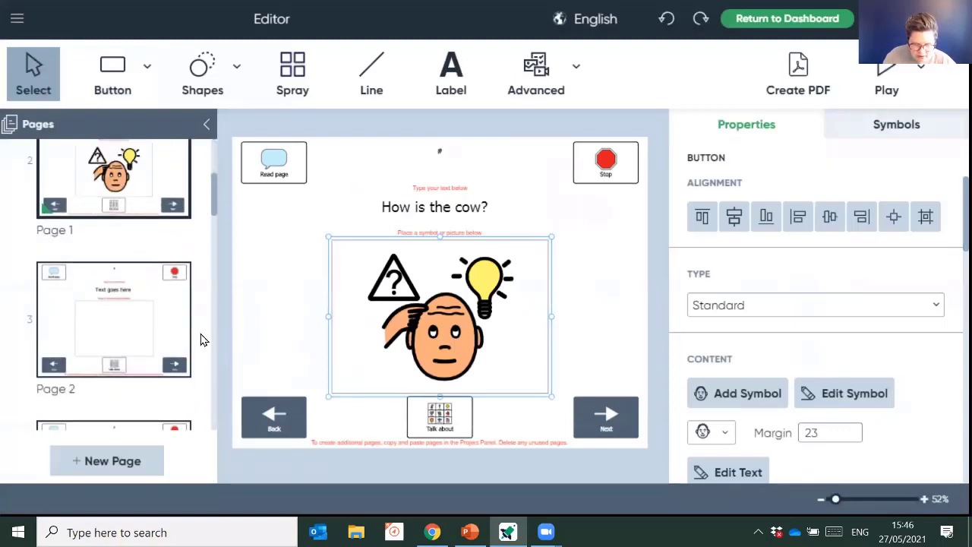
click(100, 335)
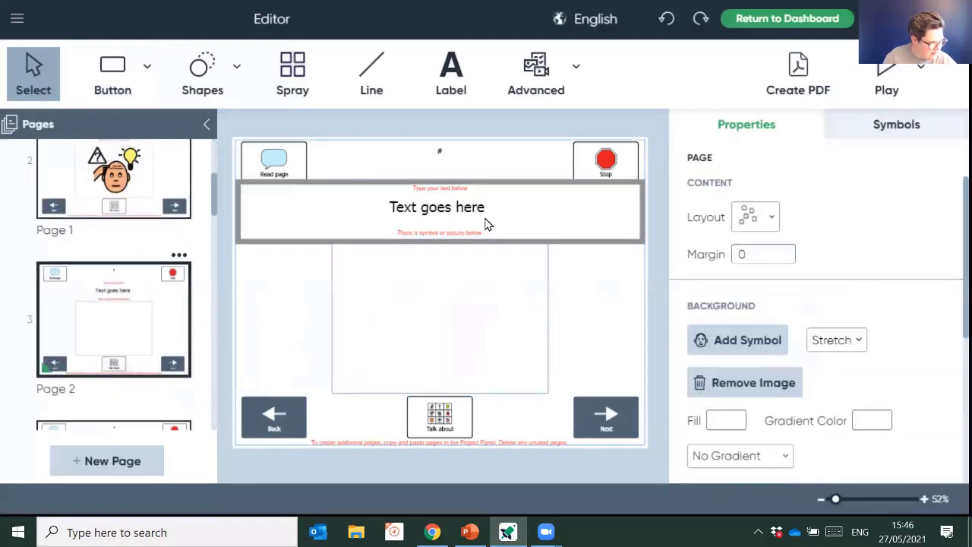
drag(483, 208, 375, 213)
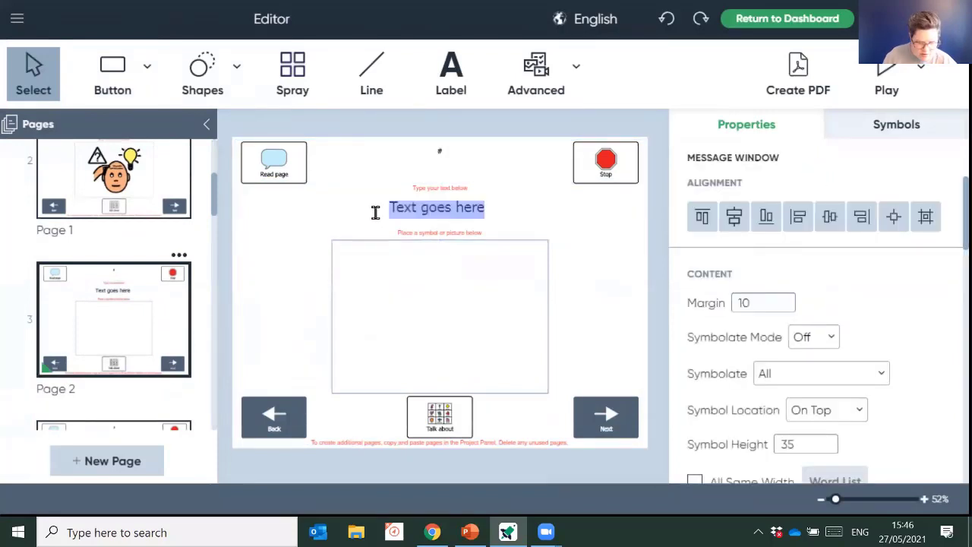
text(The co)
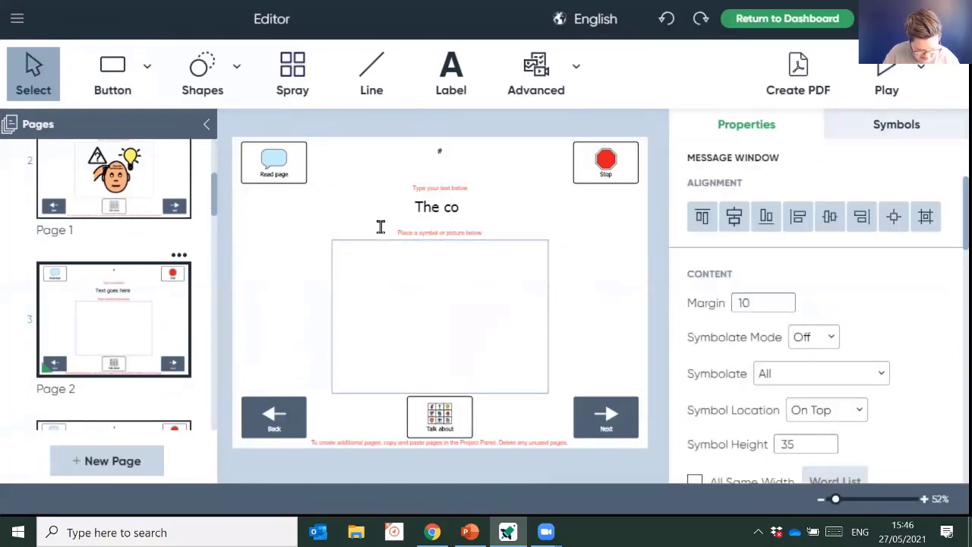
text(w had a row)
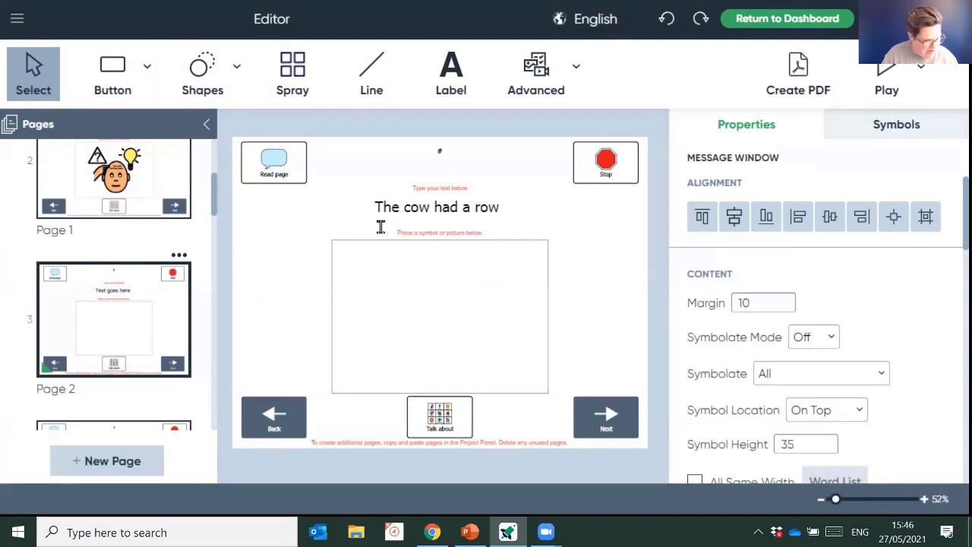
text(!)
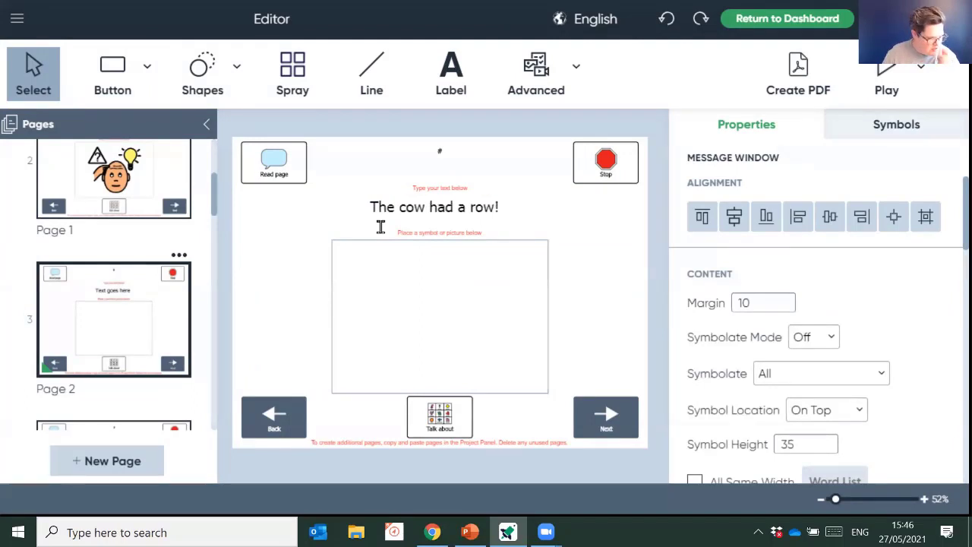
- Fill Page 2's picture box with the brown cow symbol, using "cow" as the search word
click(465, 342)
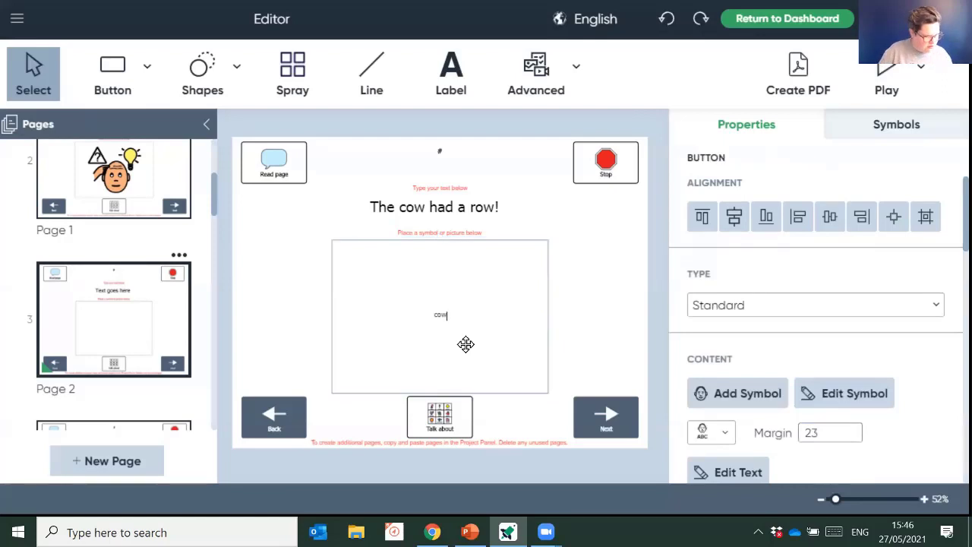
double_click(465, 344)
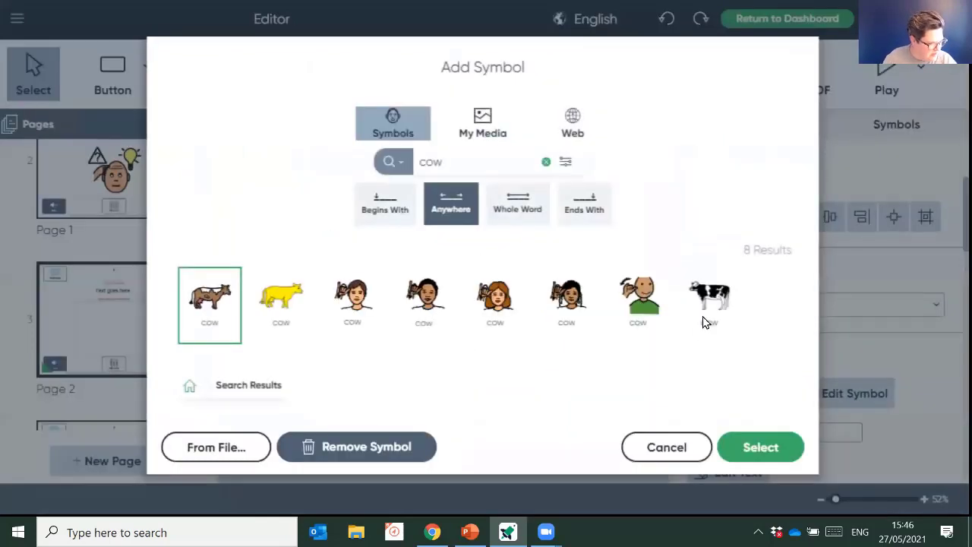
click(761, 447)
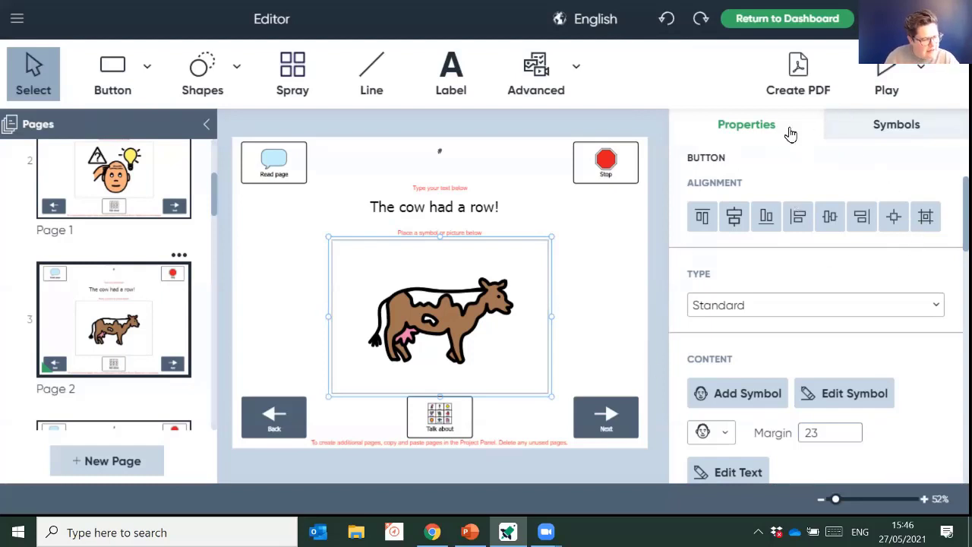
- Search the symbol library for "cow" and add the black-and-white cow to Page 2's picture box, keeping the brown cow
click(910, 129)
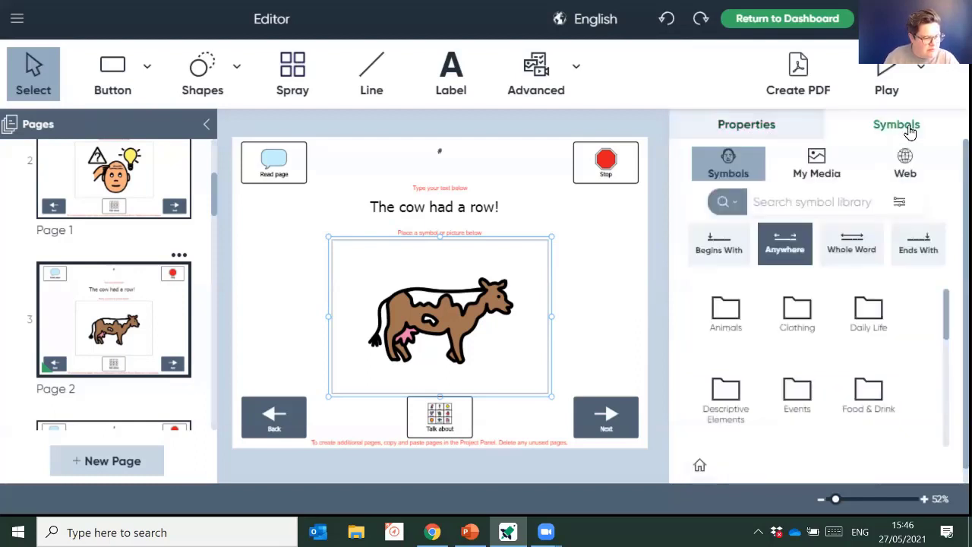
click(845, 196)
text(cow)
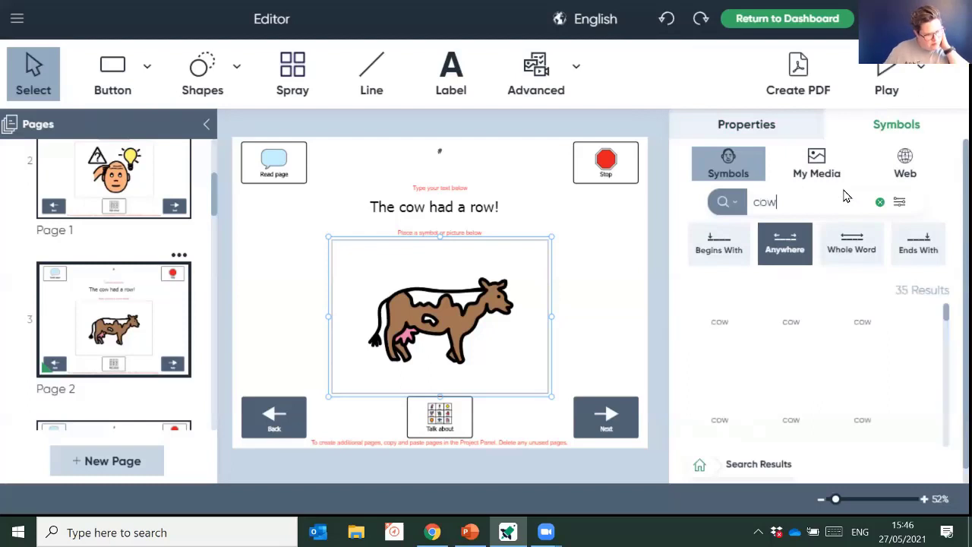
scroll(843, 386, down, 1)
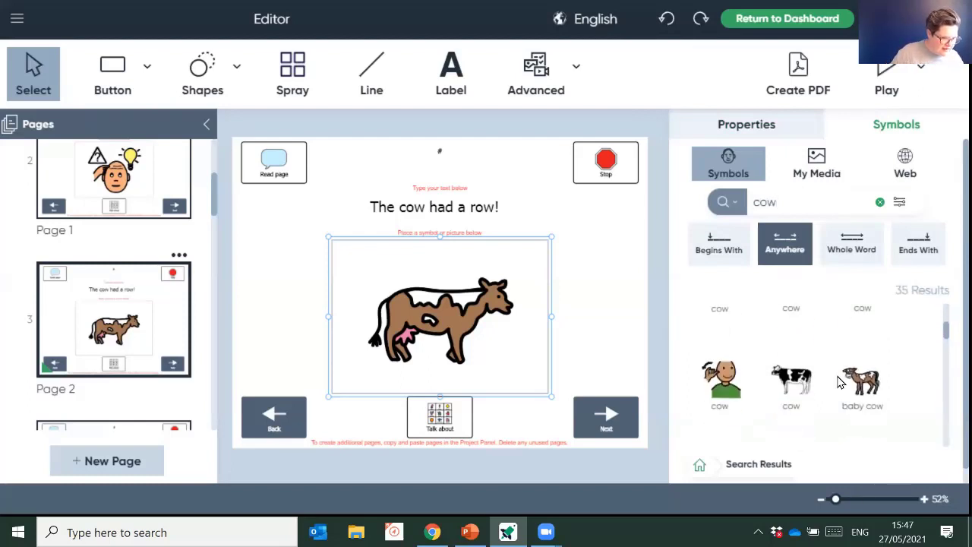
click(803, 390)
drag(804, 391, 517, 328)
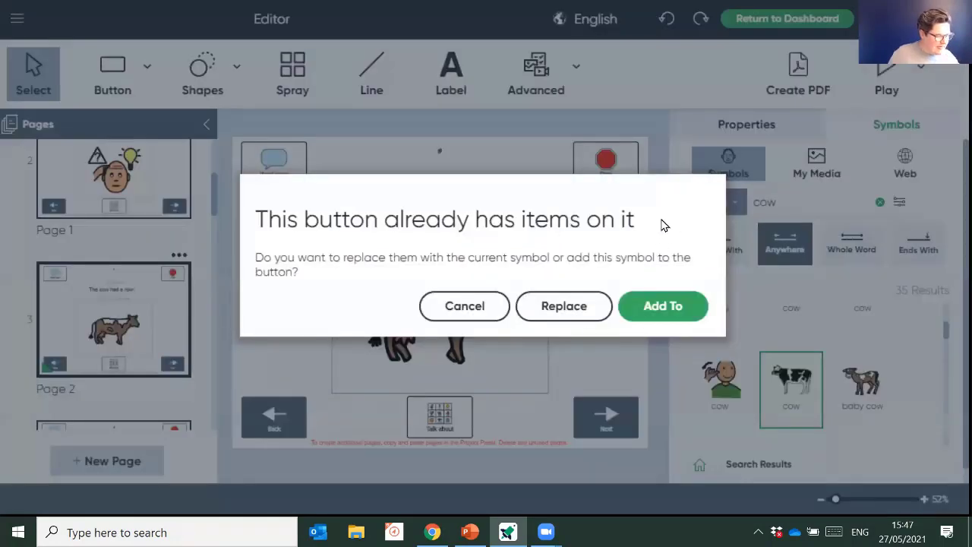
click(658, 306)
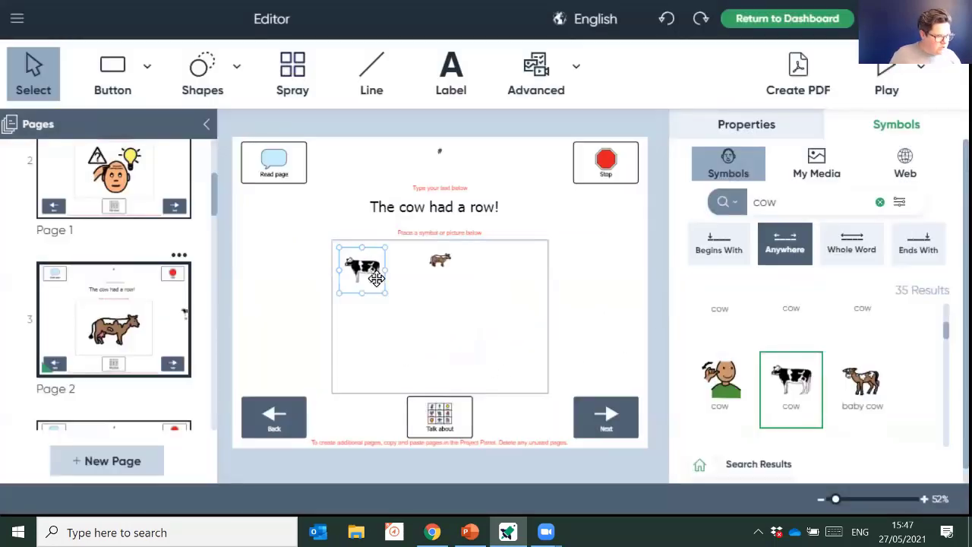
- Separate the two symbols in Page 2's picture box, with the black-and-white cow on the right and the brown cow on the left
drag(376, 279, 515, 332)
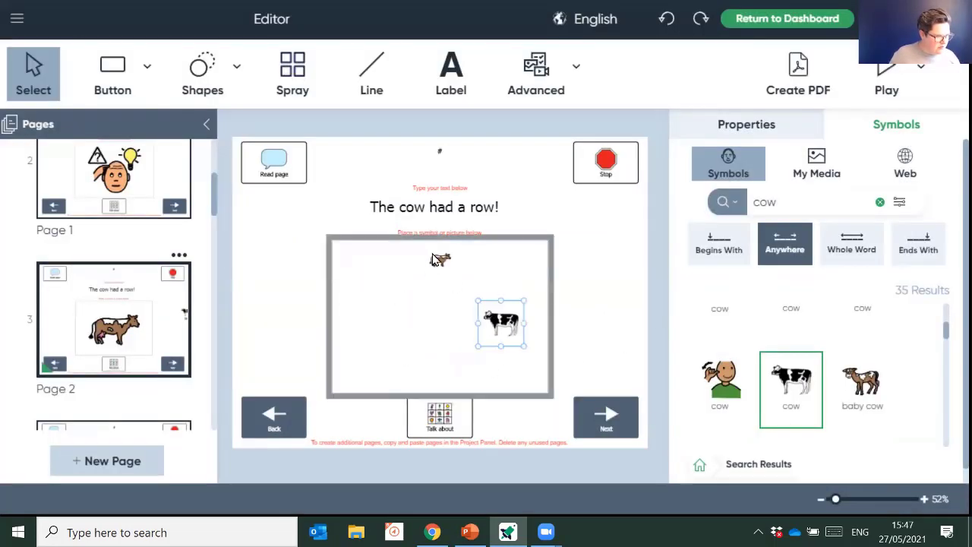
drag(433, 259, 378, 319)
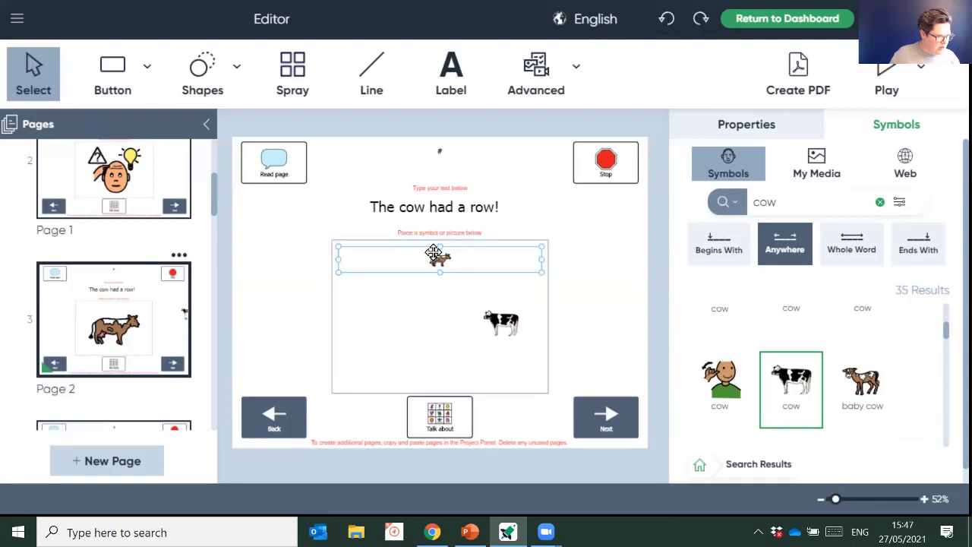
drag(440, 261, 366, 277)
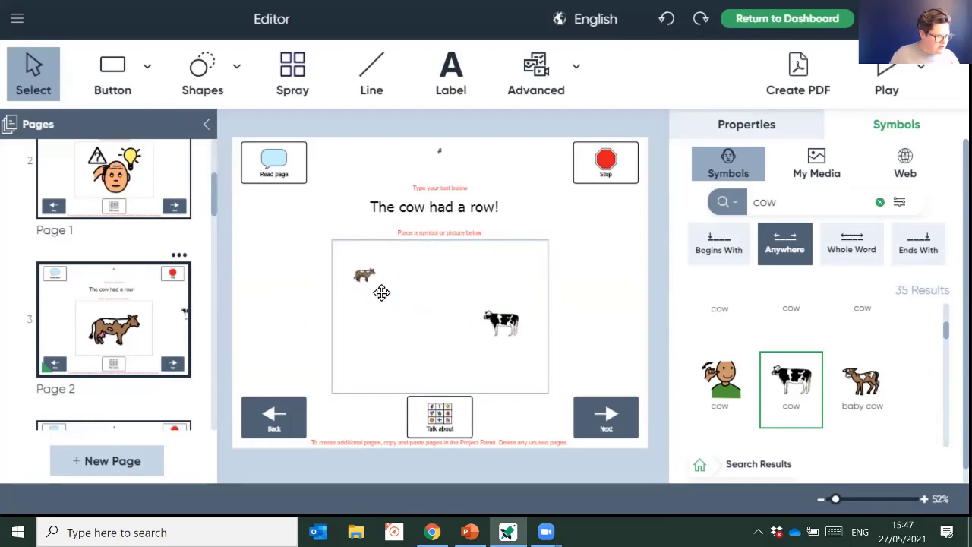
- Enlarge both cow symbols on Page 2 and place the black-and-white cow beside the brown one, fully inside the picture box
click(379, 286)
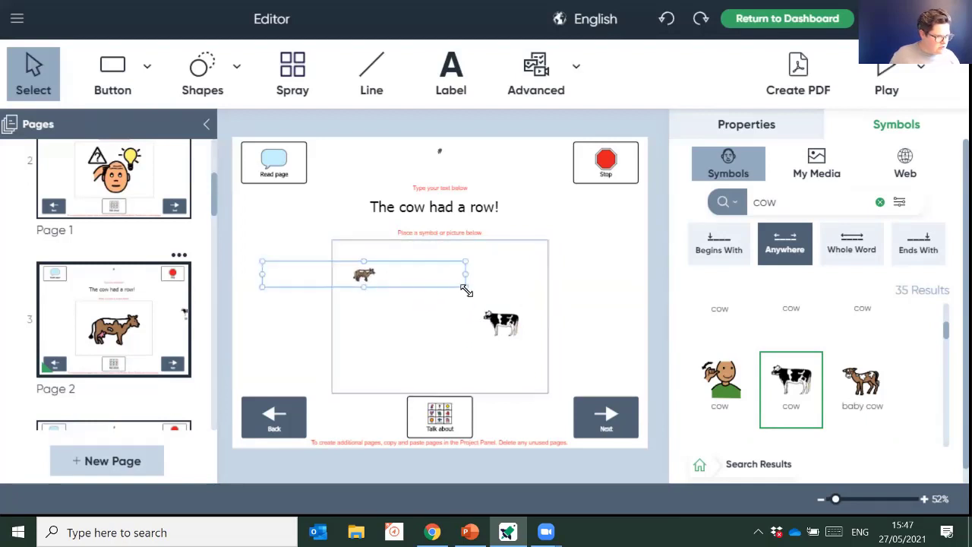
drag(465, 288, 509, 363)
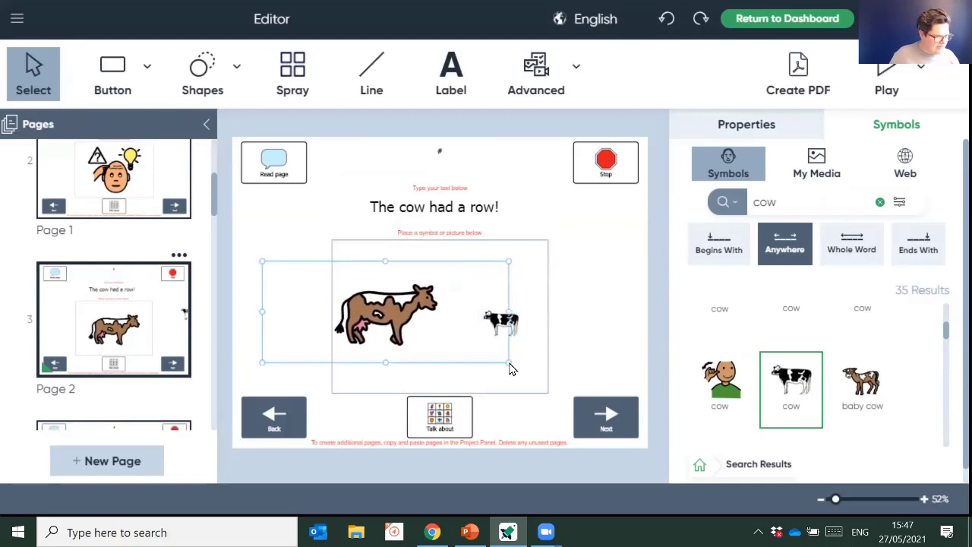
click(501, 323)
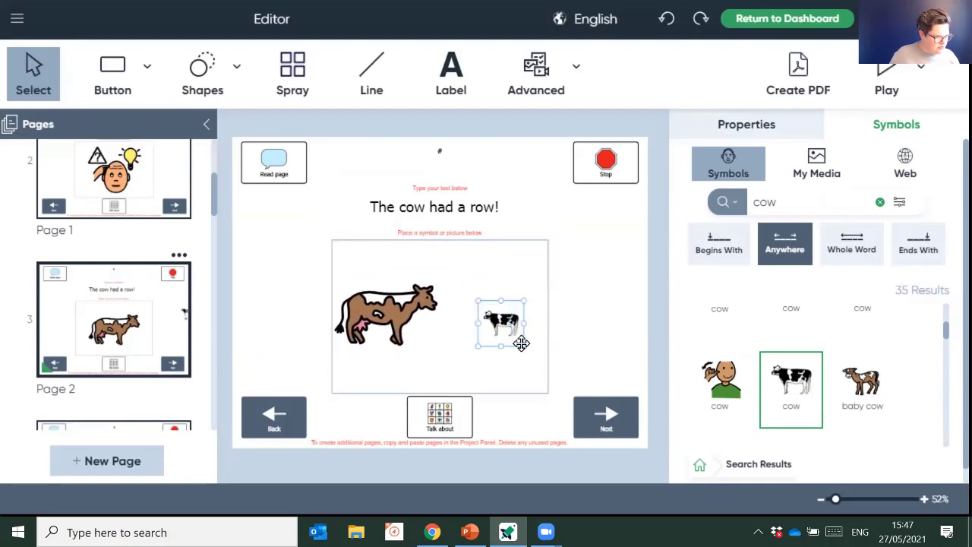
drag(524, 347, 566, 379)
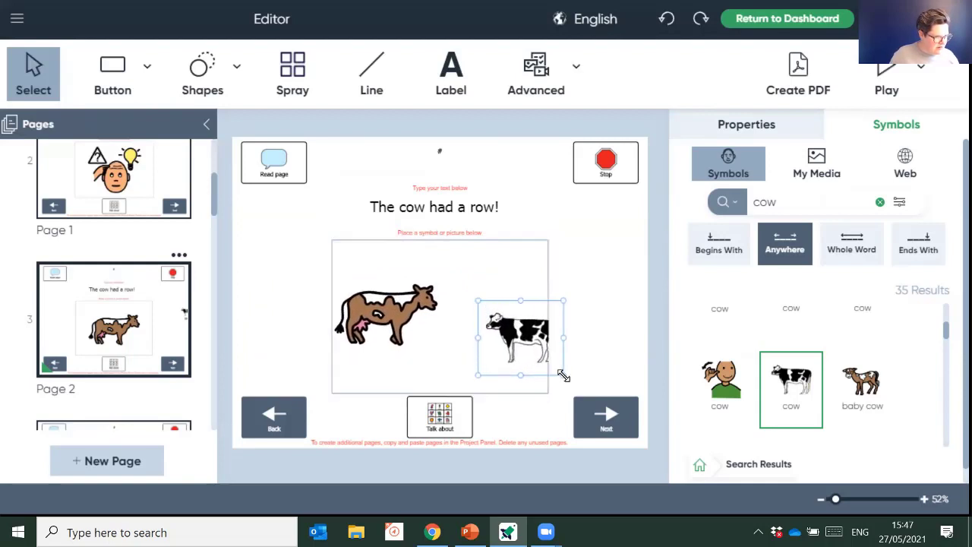
drag(519, 336, 492, 306)
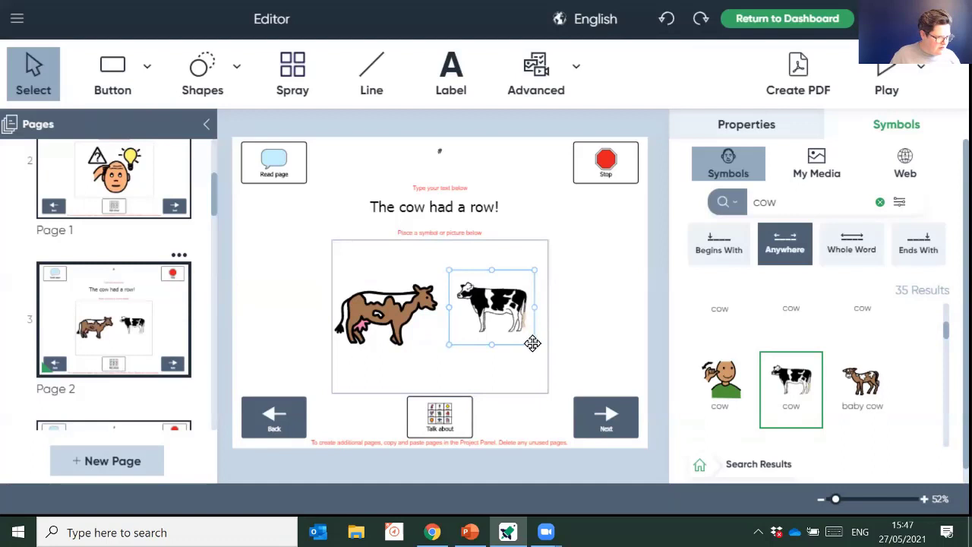
- Nudge Page 2's black-and-white cow to the right and add the yellow "swear word" speech bubble above the cows, using "swear" as the search word
drag(520, 318, 527, 325)
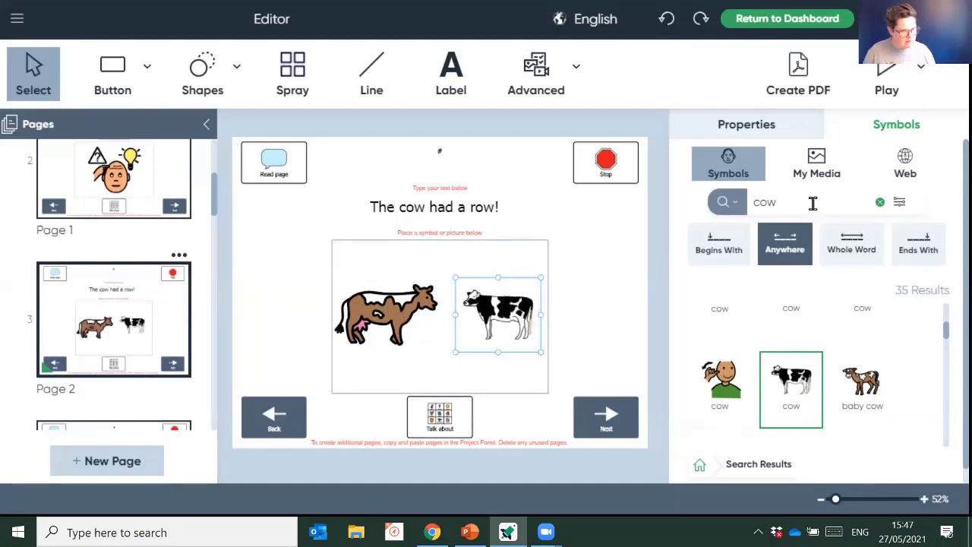
drag(843, 199, 707, 235)
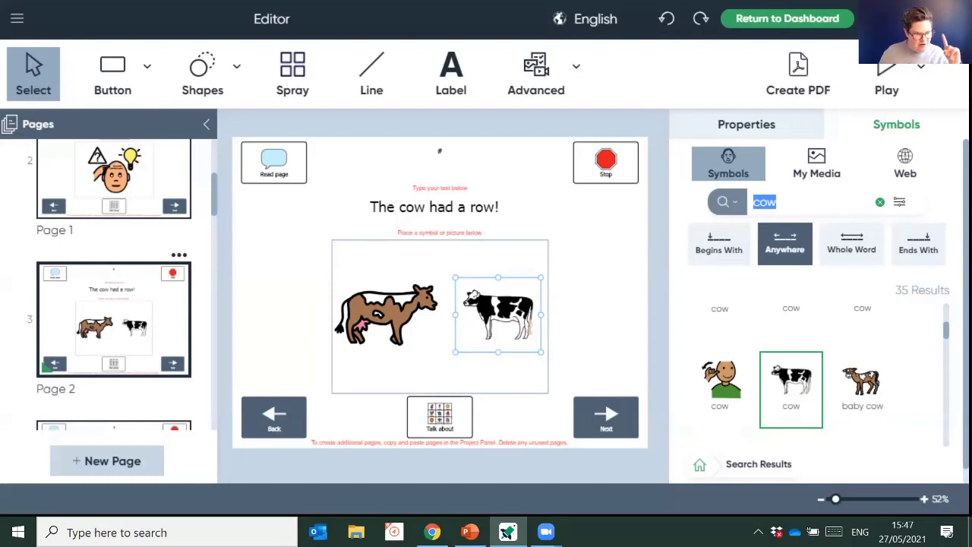
text(swear)
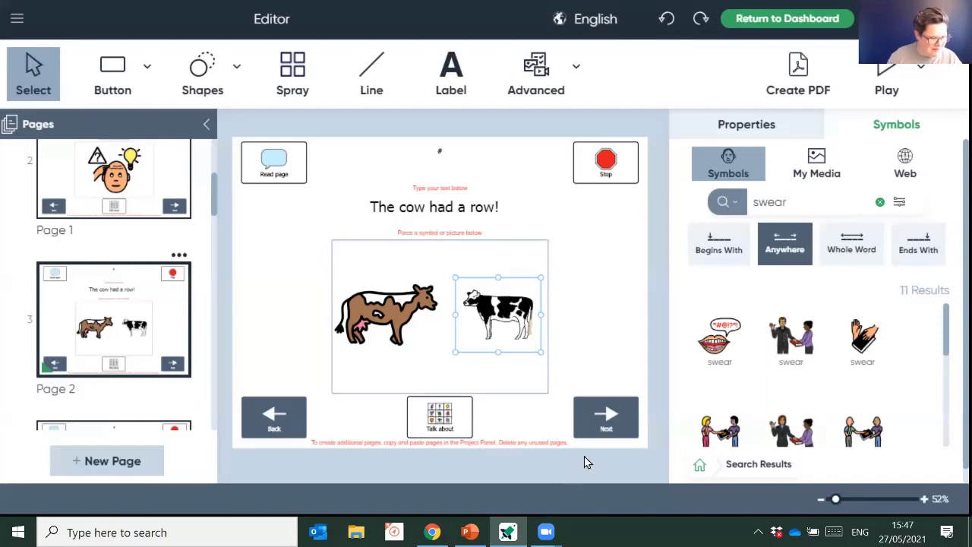
scroll(861, 367, down, 3)
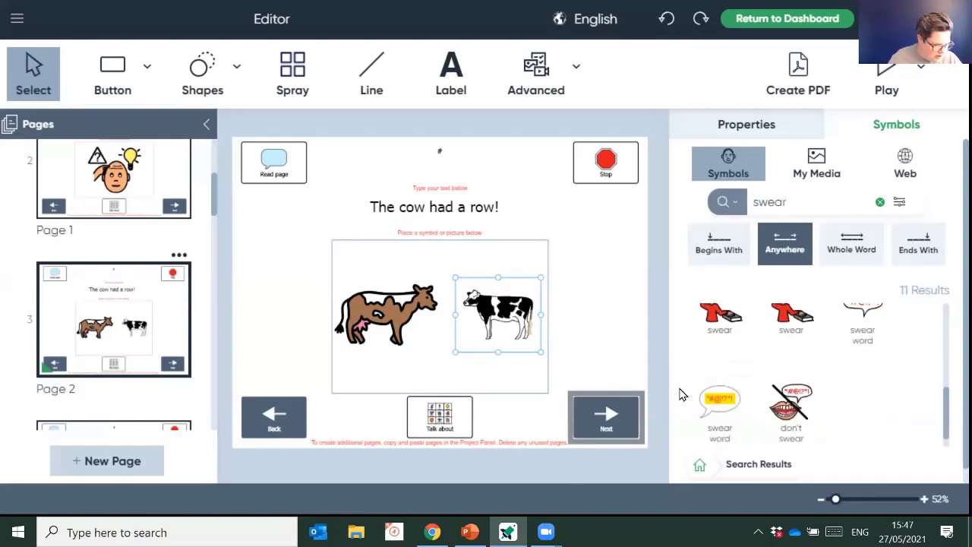
drag(723, 402, 447, 266)
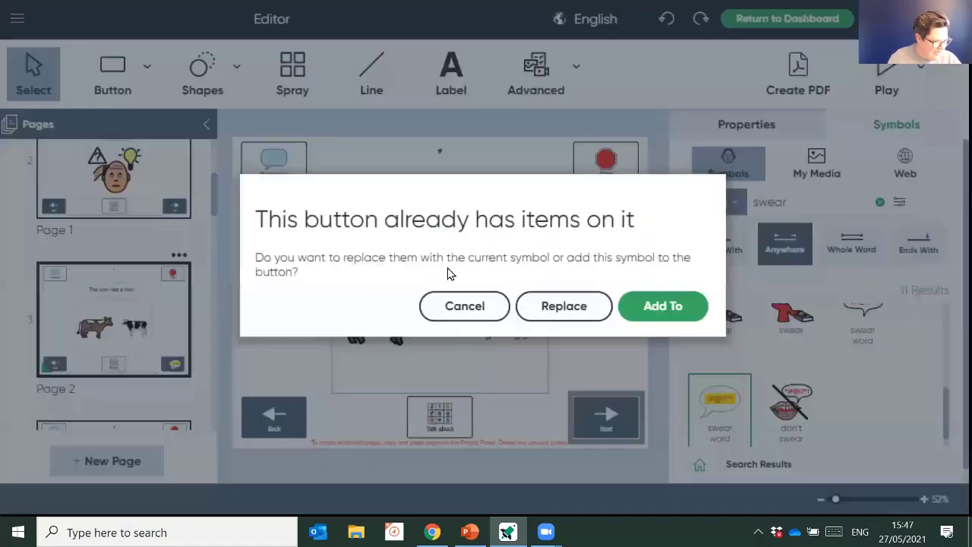
click(657, 307)
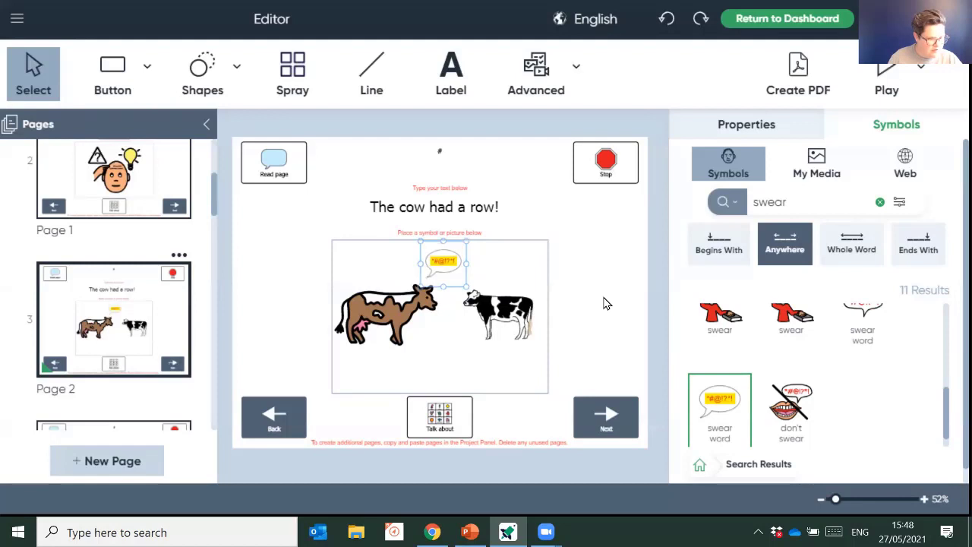
drag(443, 267, 644, 346)
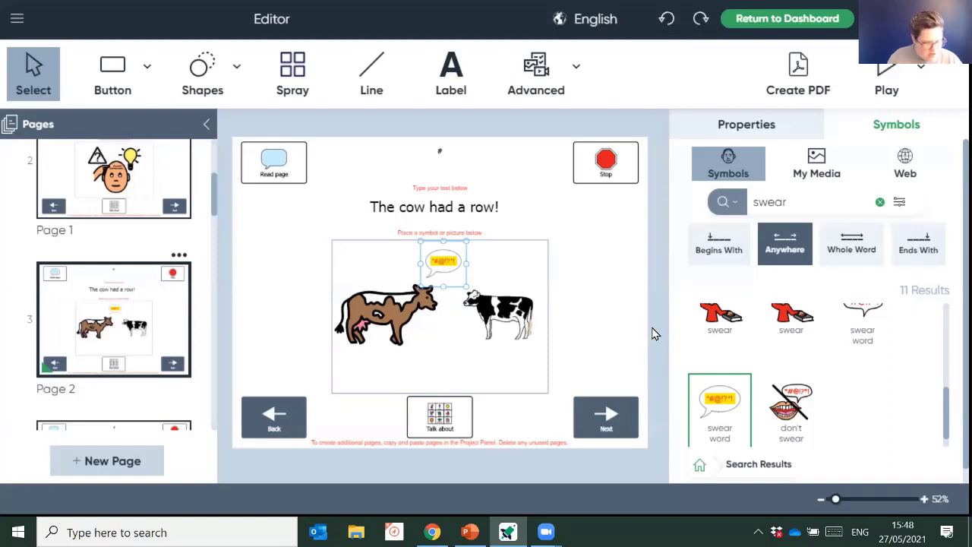
- Preview the book from the cover, have the cover page read aloud, and advance through Page 1 to Page 2
scroll(140, 338, down, 1)
scroll(141, 340, down, 1)
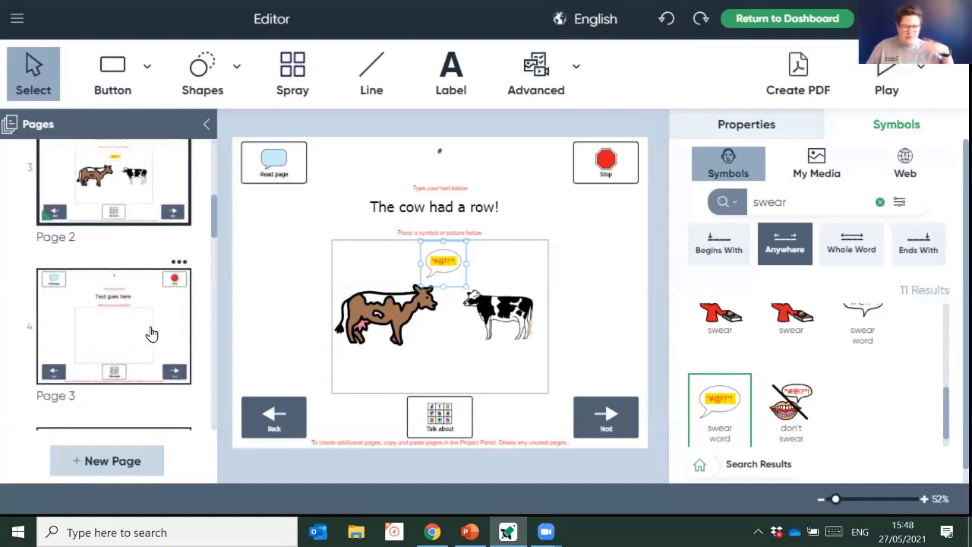
scroll(151, 333, up, 5)
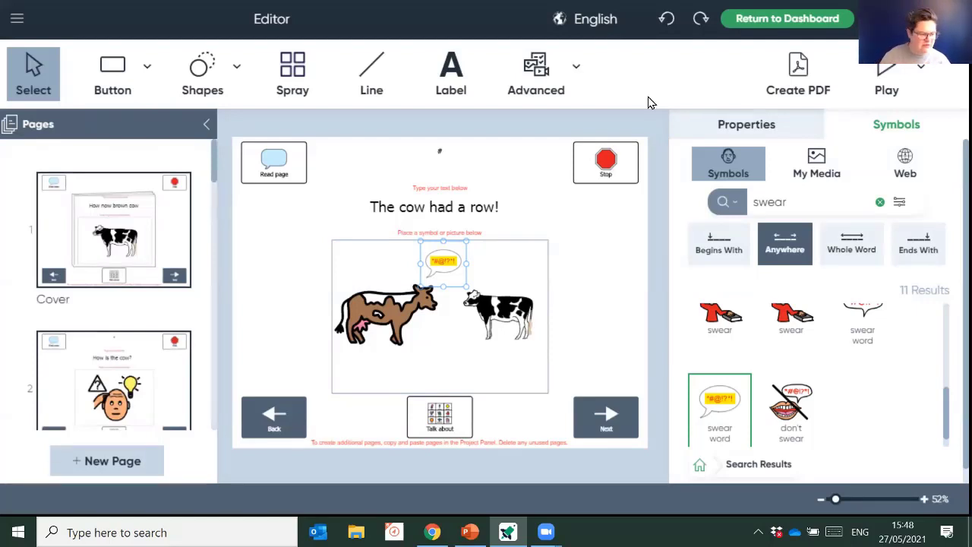
click(891, 76)
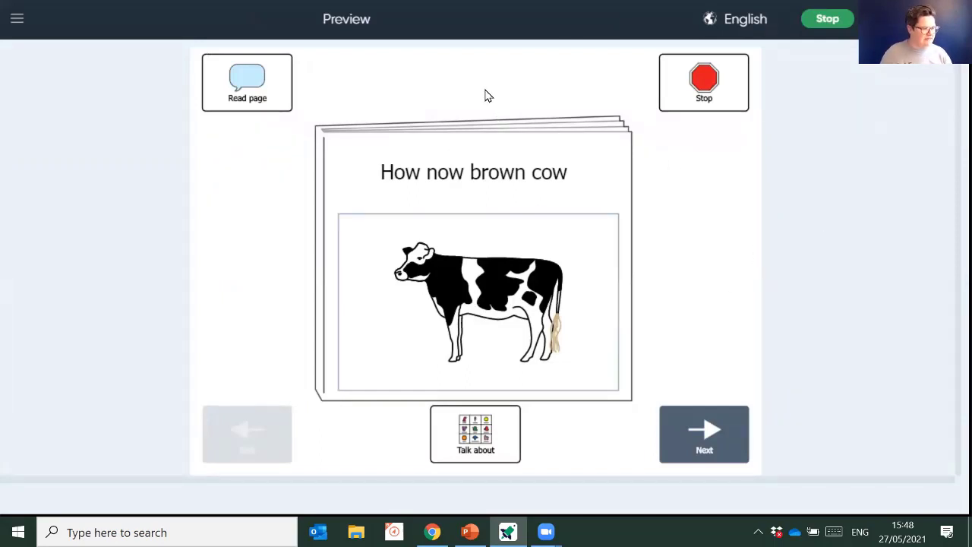
click(258, 85)
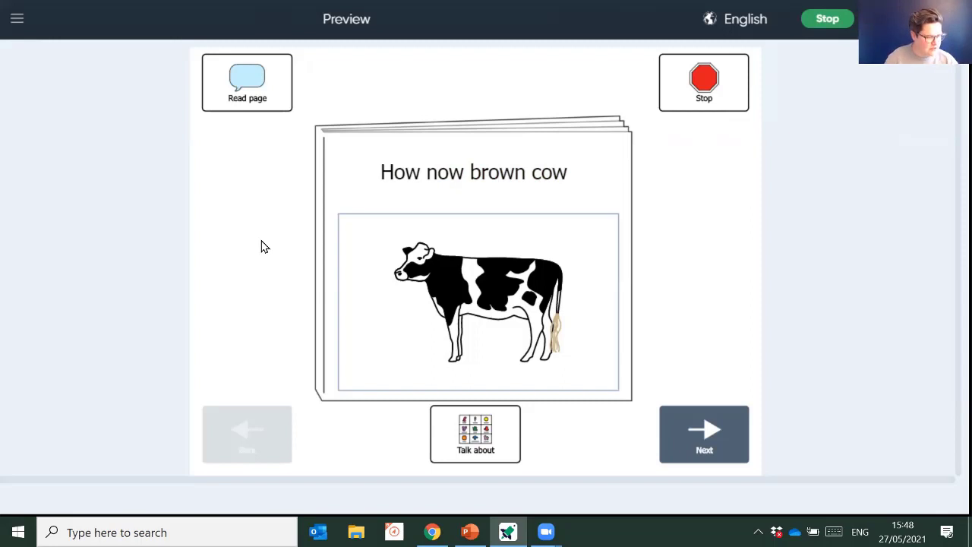
click(736, 432)
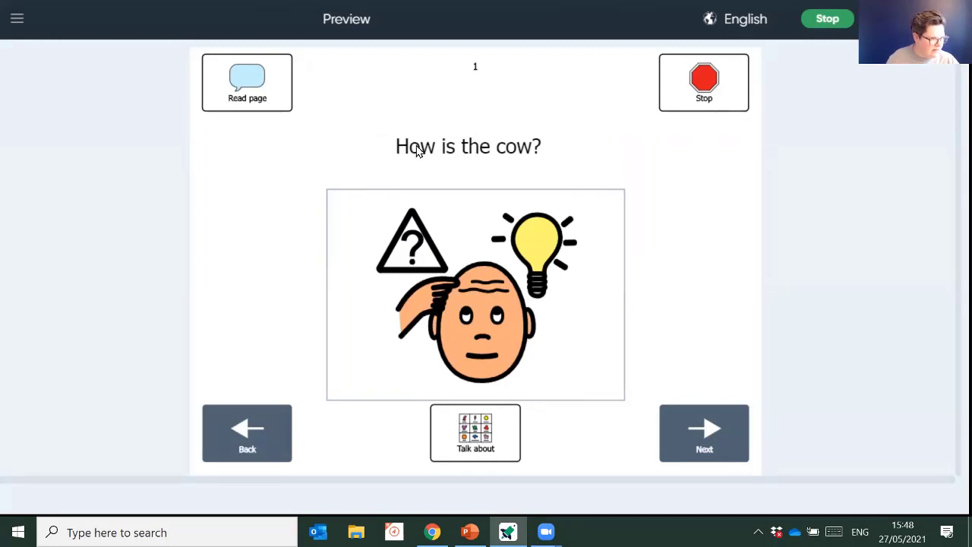
click(492, 435)
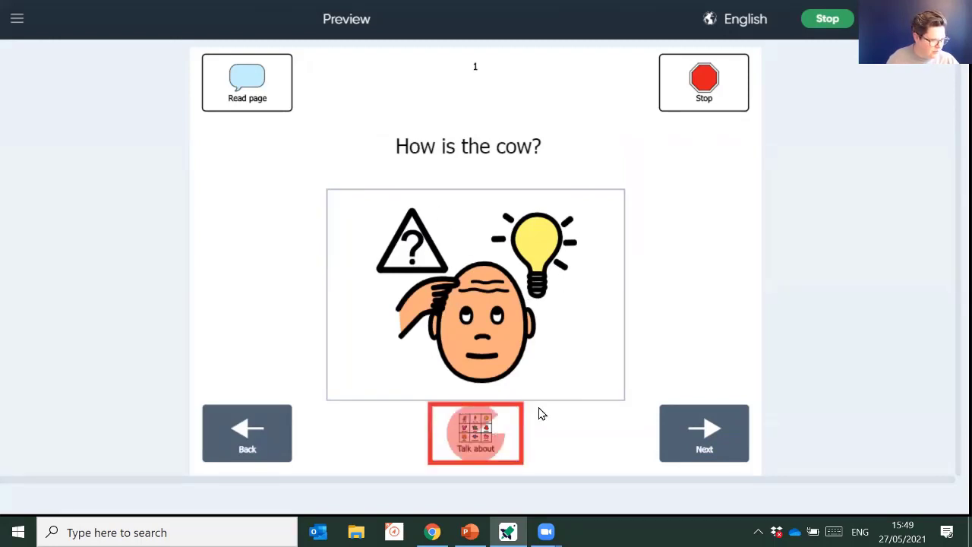
click(710, 454)
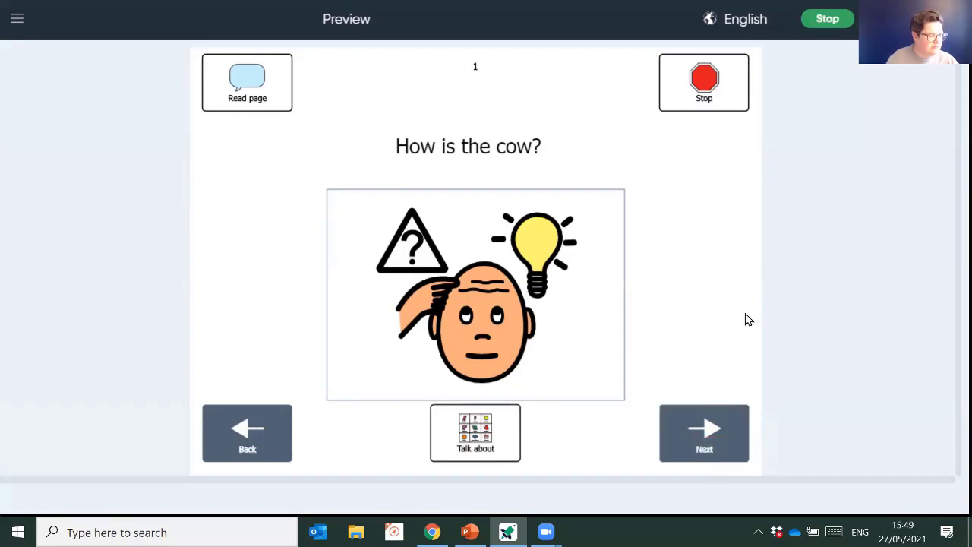
click(712, 450)
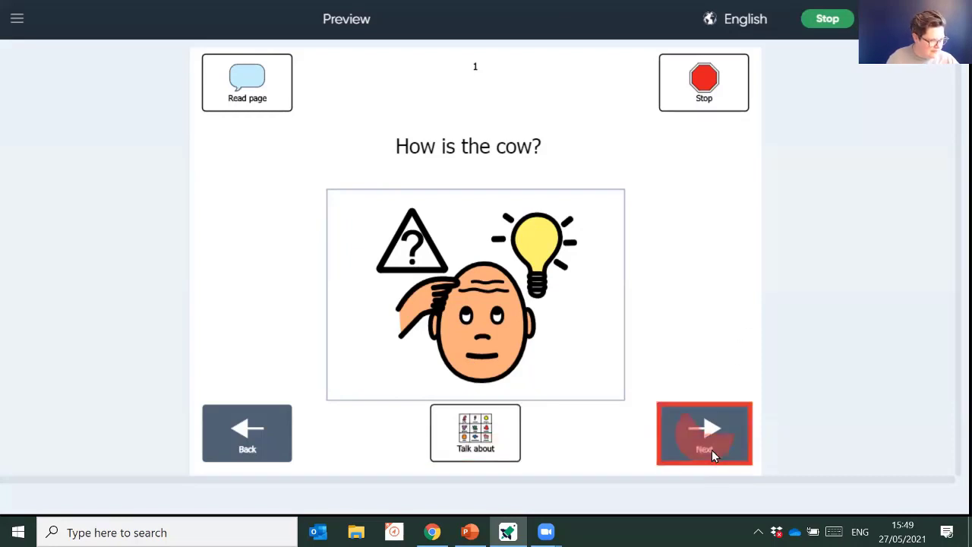
- Try the Talk about popup on Page 2 with "What does that mean?", close and reopen it, and end the preview
click(494, 439)
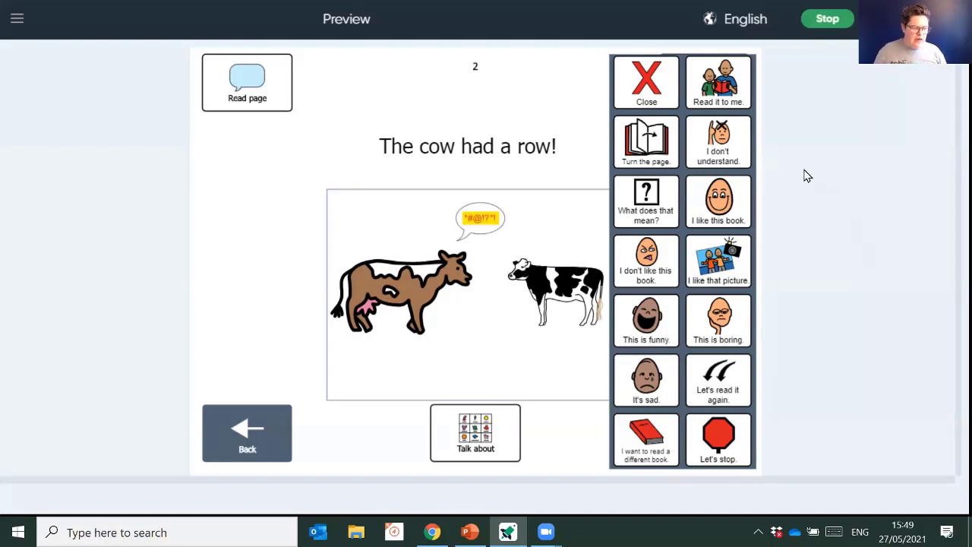
click(649, 215)
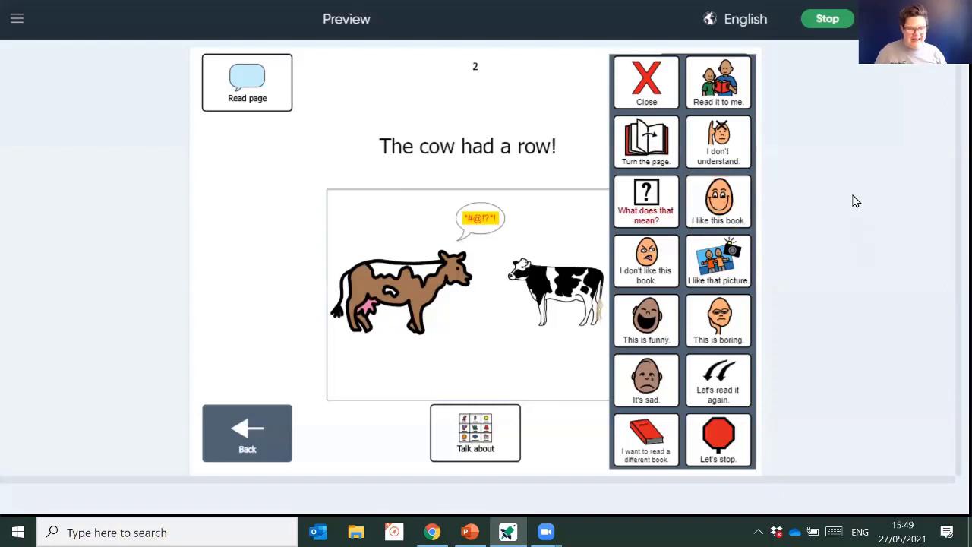
click(648, 85)
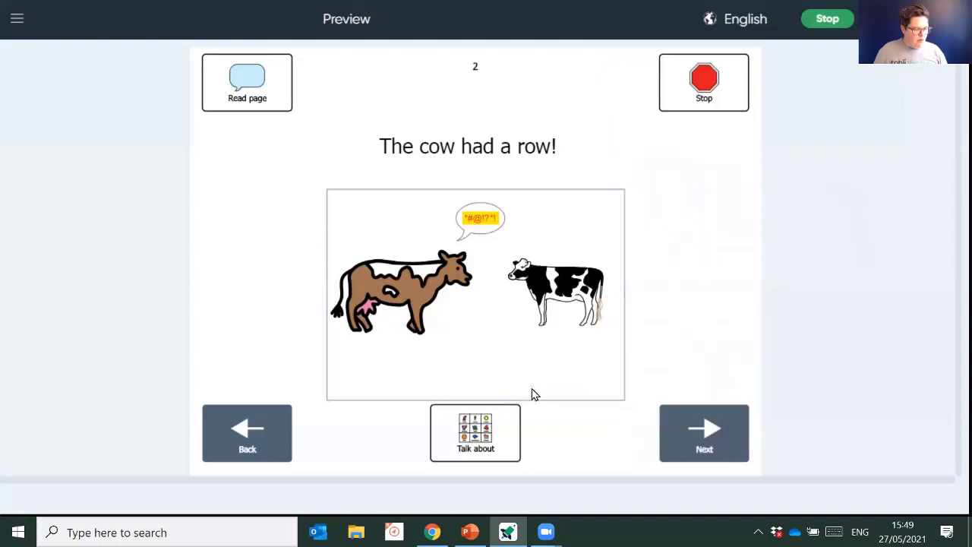
click(499, 445)
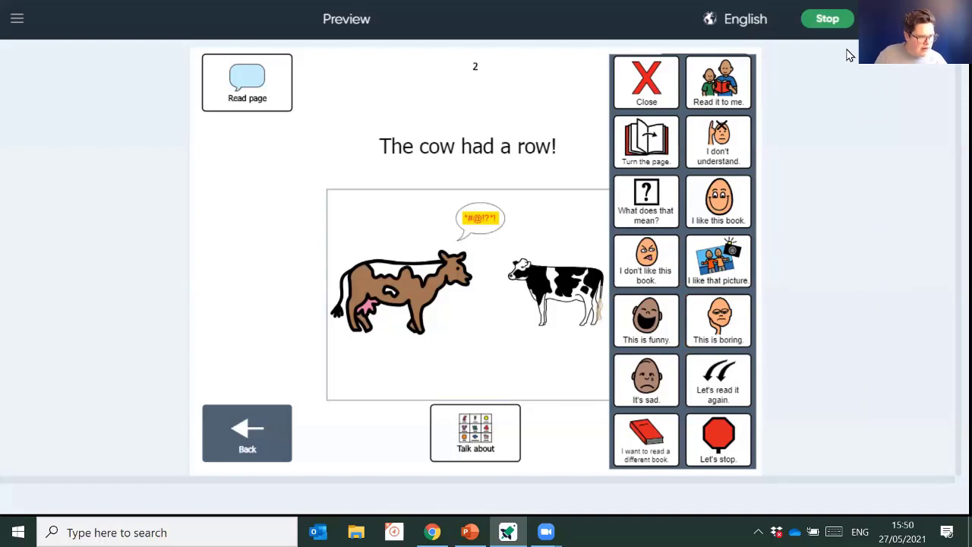
click(828, 19)
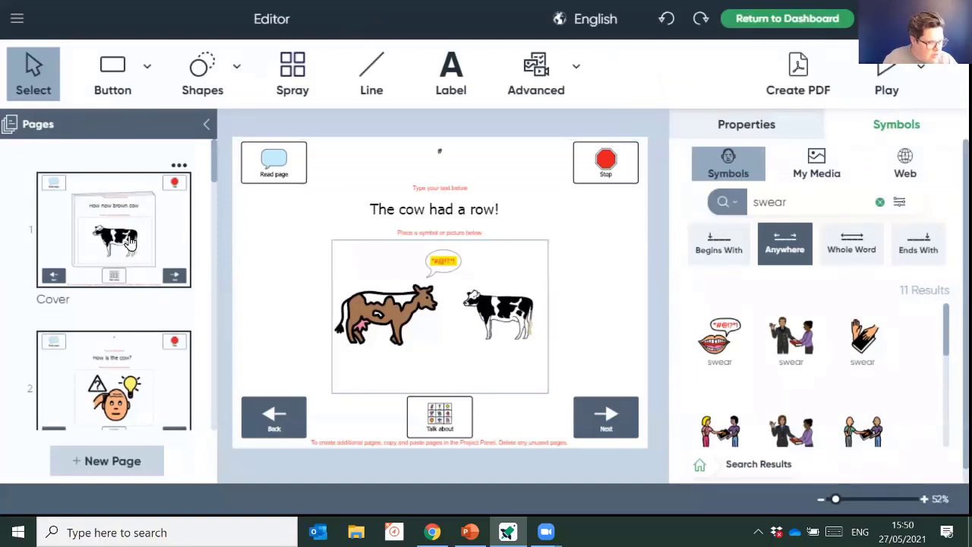
- Expand the menus folder after the End page and open the communication popup page for editing
scroll(129, 242, down, 10)
scroll(129, 242, down, 10)
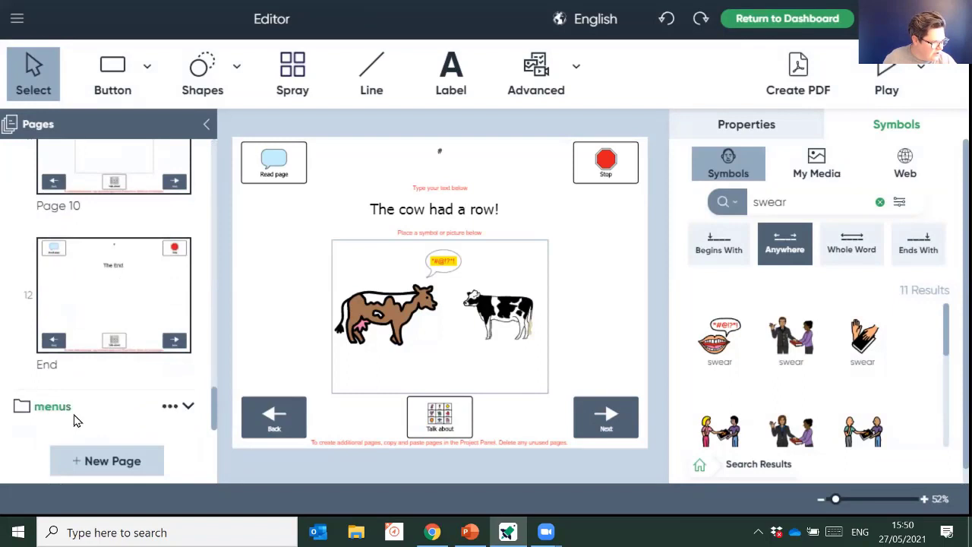
click(188, 406)
scroll(191, 343, down, 1)
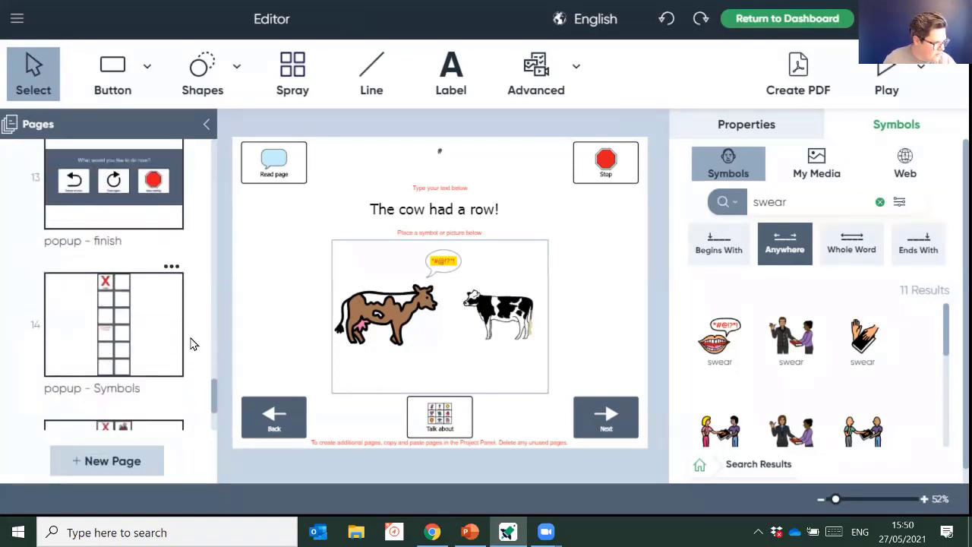
scroll(182, 289, down, 3)
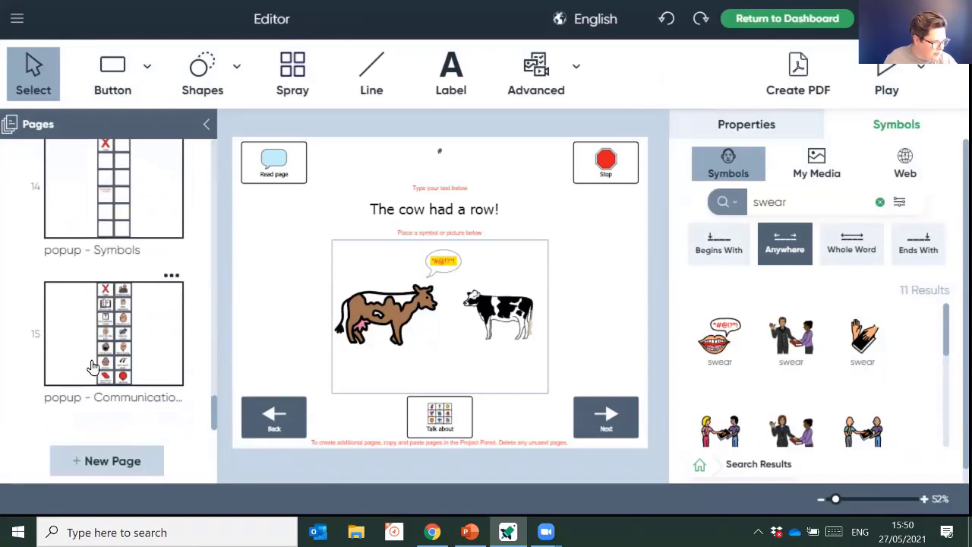
click(150, 337)
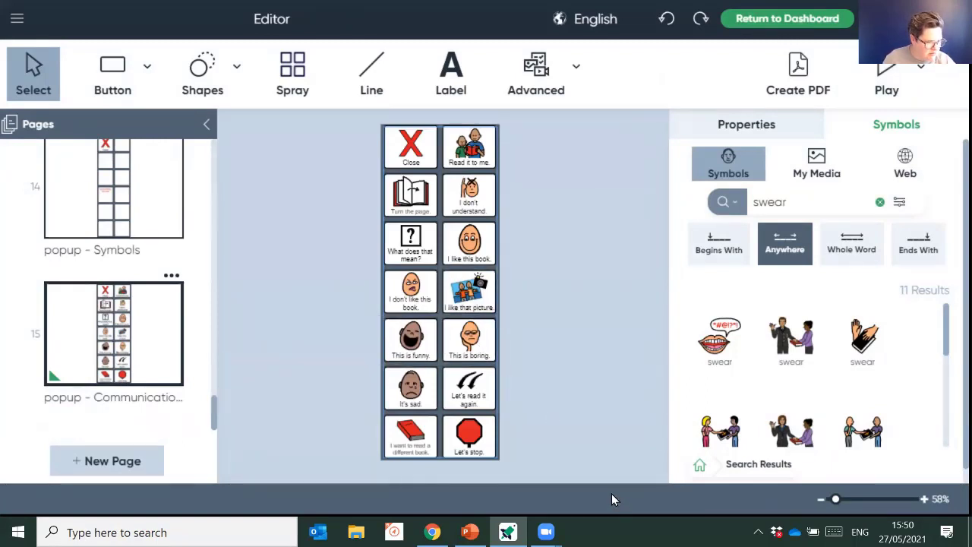
- Change the "This is funny." button to "sounds different" with the outlined yellow oval and red diamond symbol
click(422, 354)
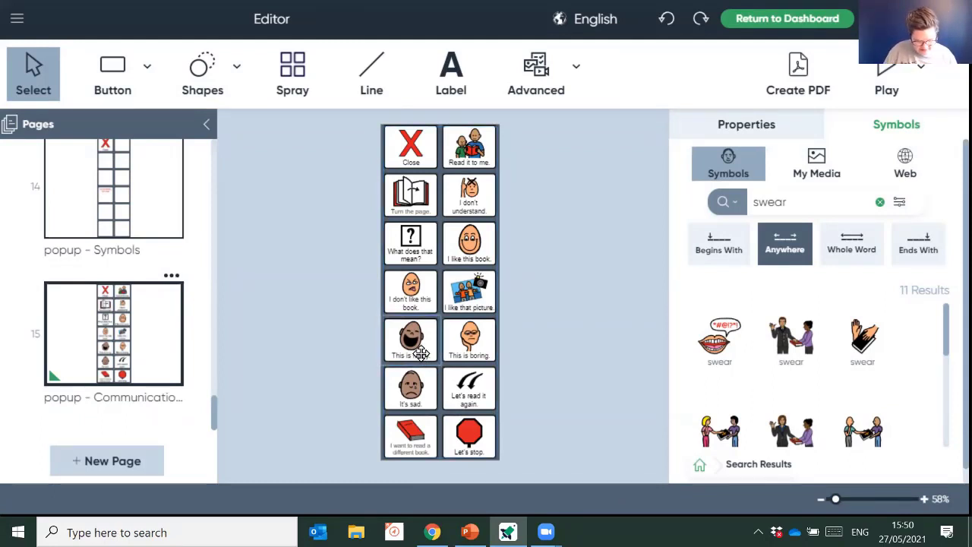
double_click(422, 354)
text(sounds)
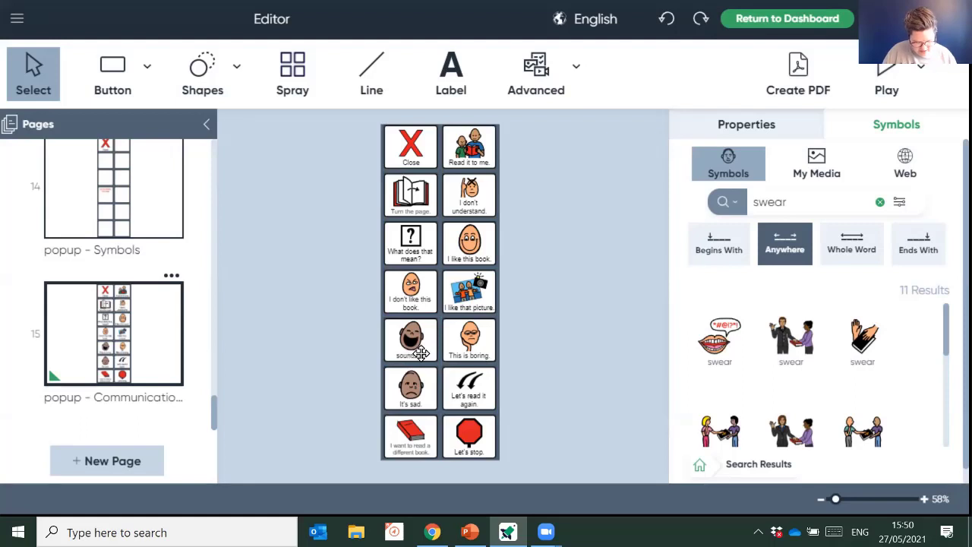
key(BackSpace)
key(BackSpace)
click(499, 341)
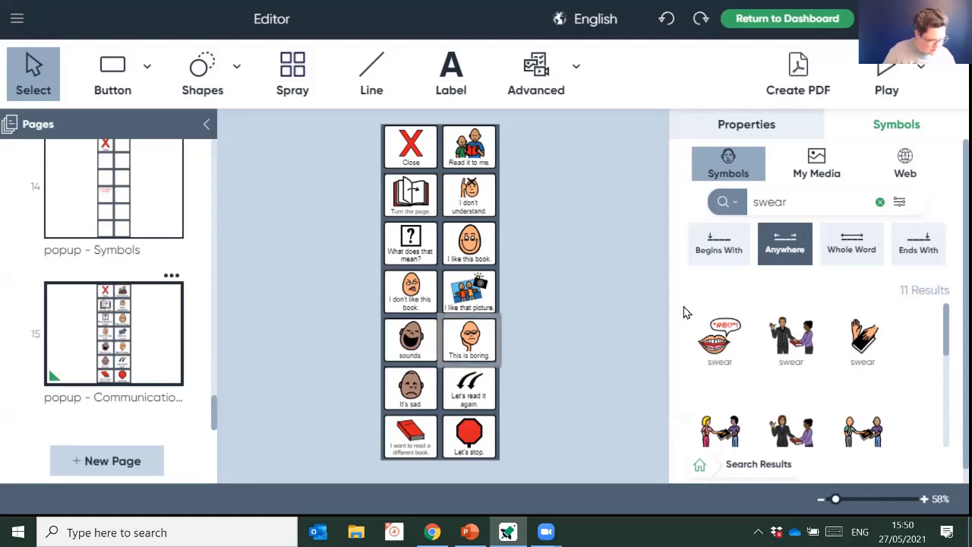
text(different)
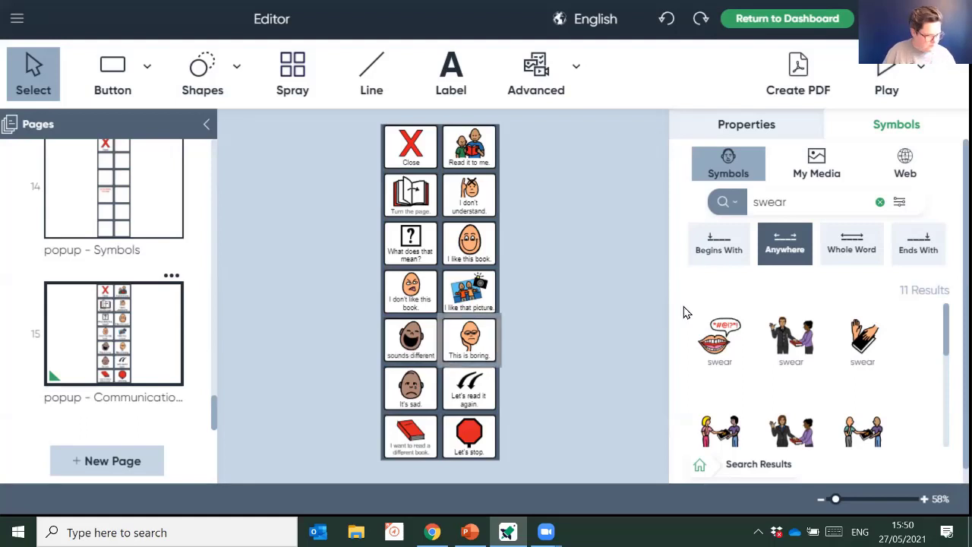
key(Return)
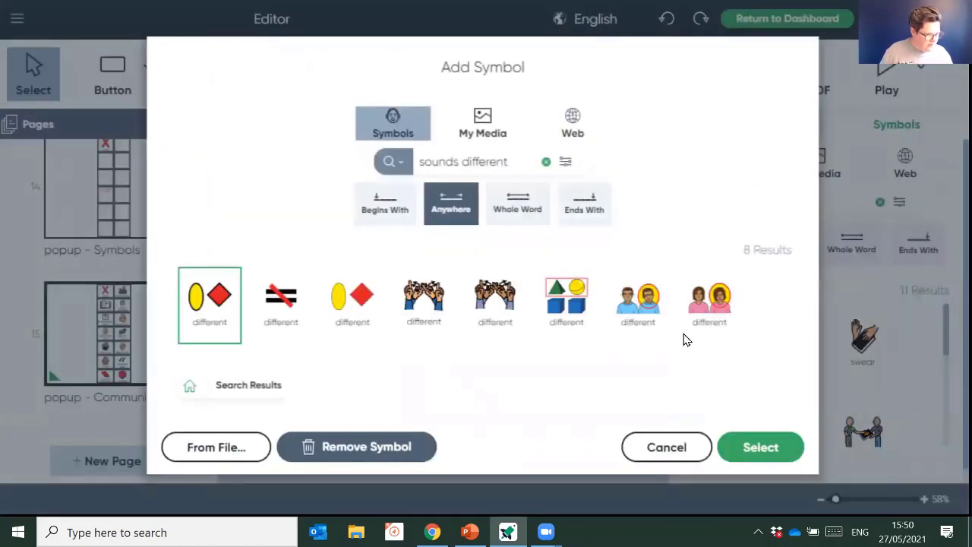
click(749, 449)
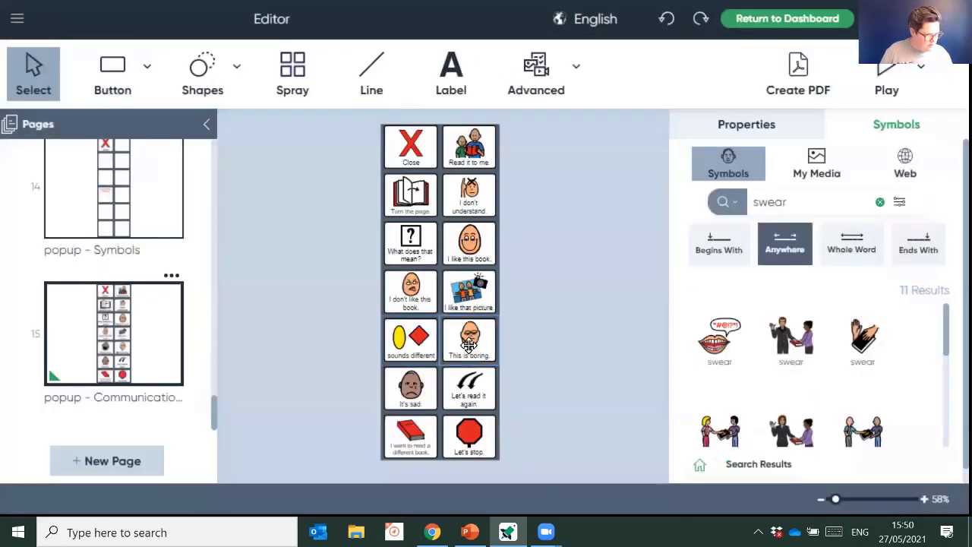
- Change the "This is boring." button to "sounds the same" with the "same" symbol showing red squares, an arrow and a crossed-out pair
click(469, 344)
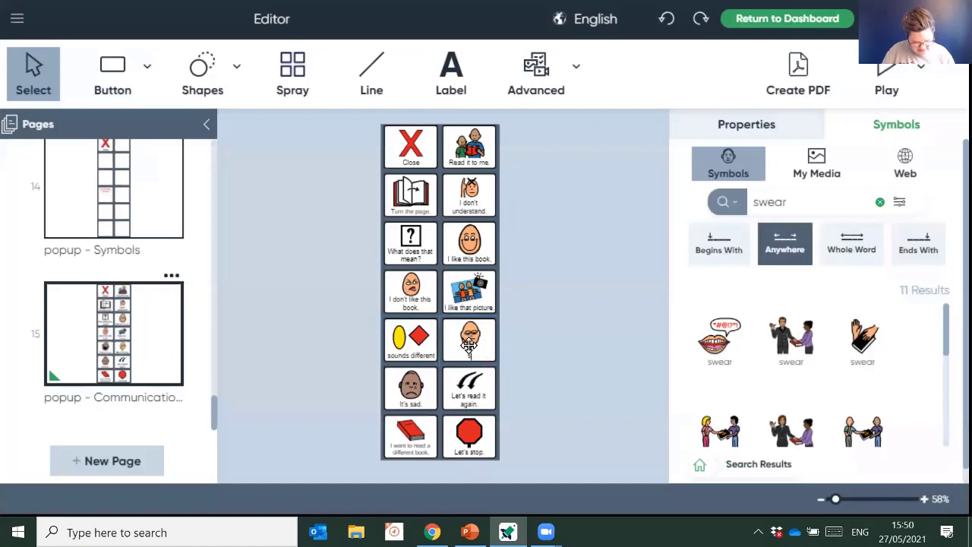
text(sounds the same)
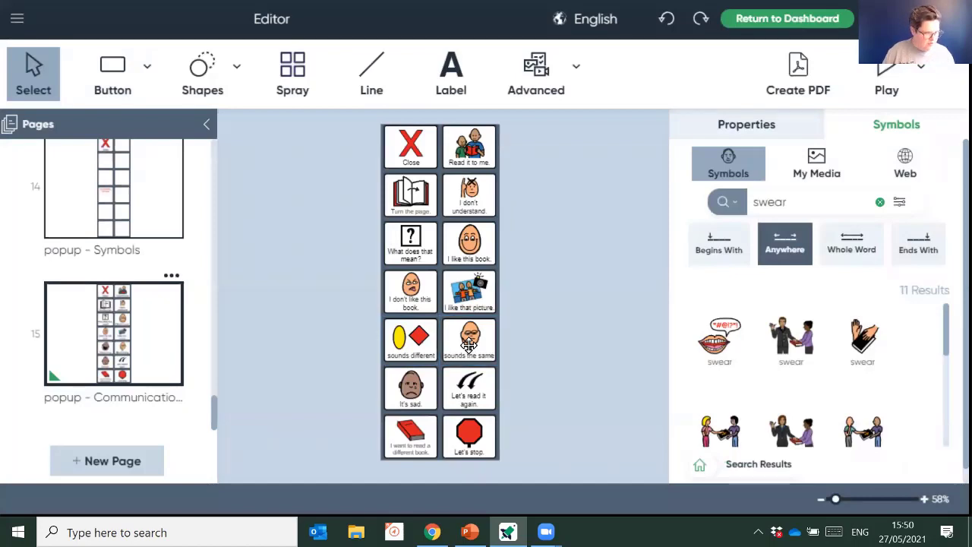
double_click(469, 346)
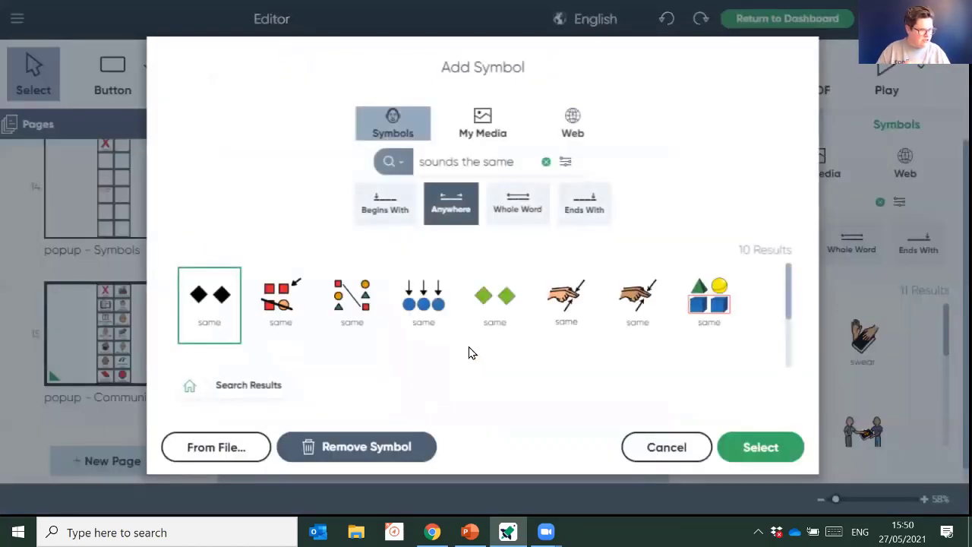
click(273, 308)
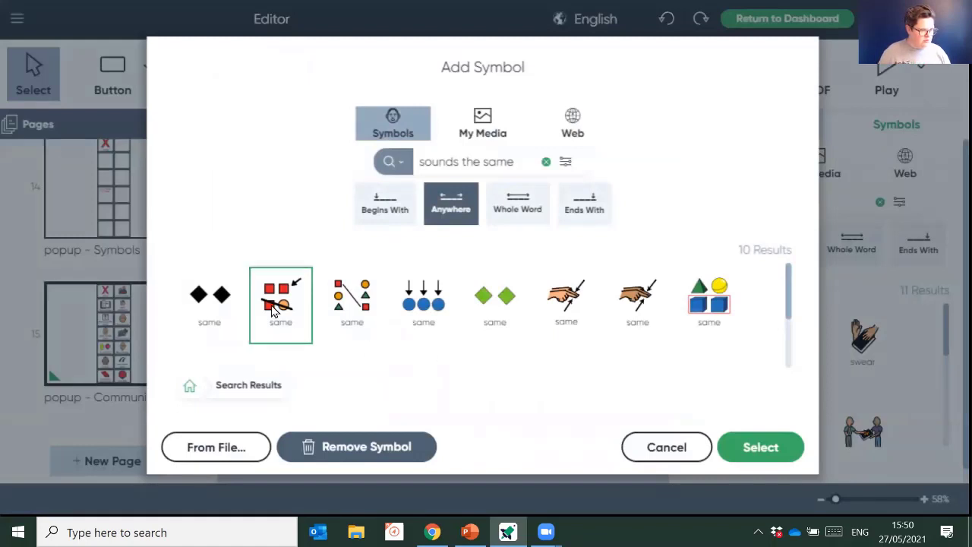
click(760, 446)
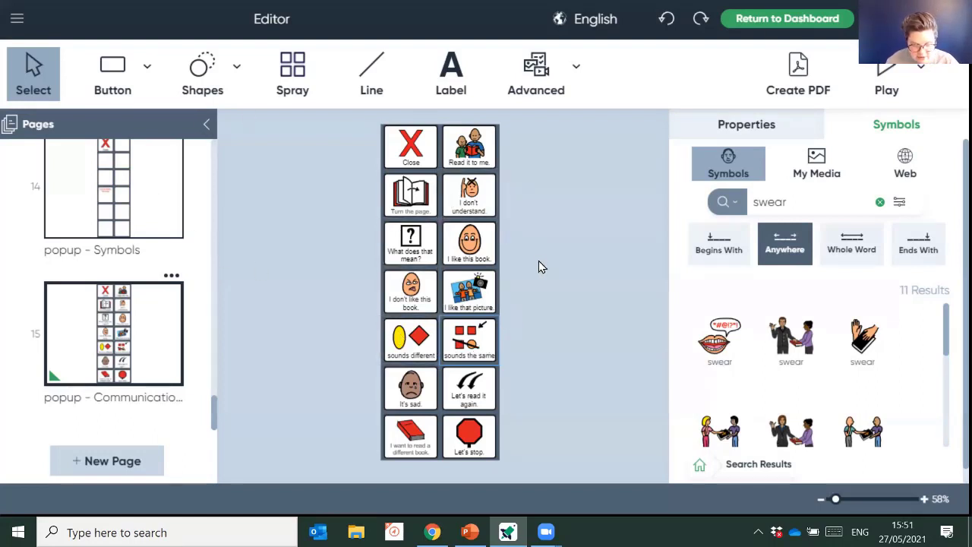
- Open the book's Activity Settings and set the Popup Option to Auto-generate symbols
click(18, 20)
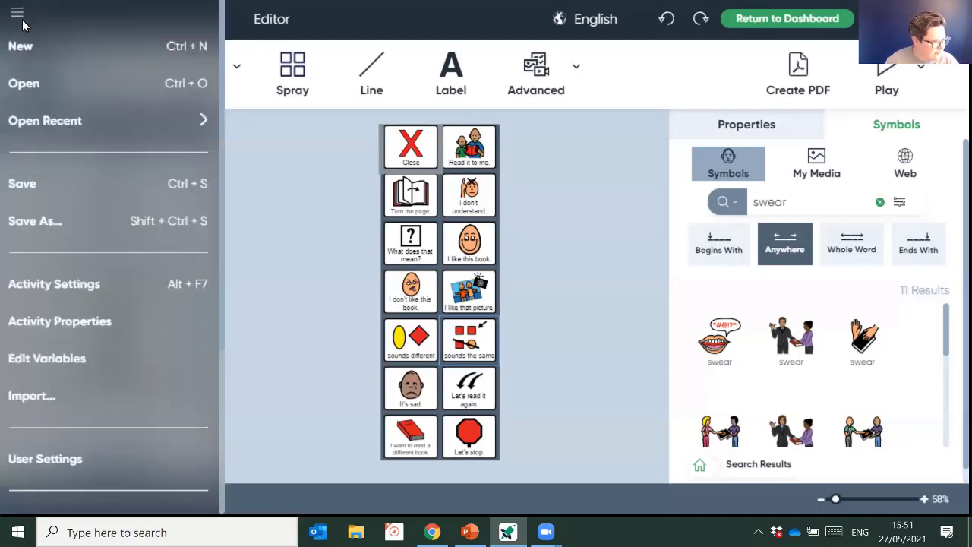
click(105, 299)
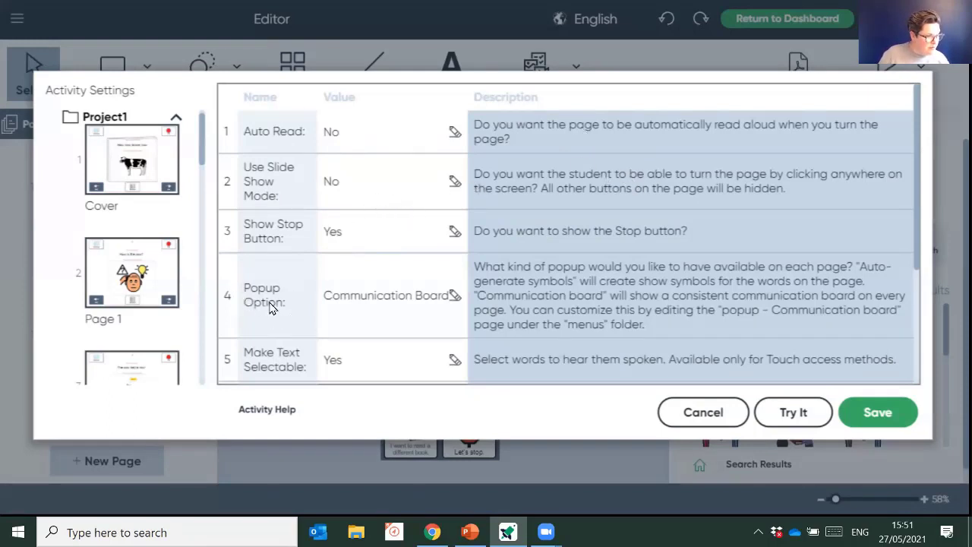
click(456, 298)
click(413, 300)
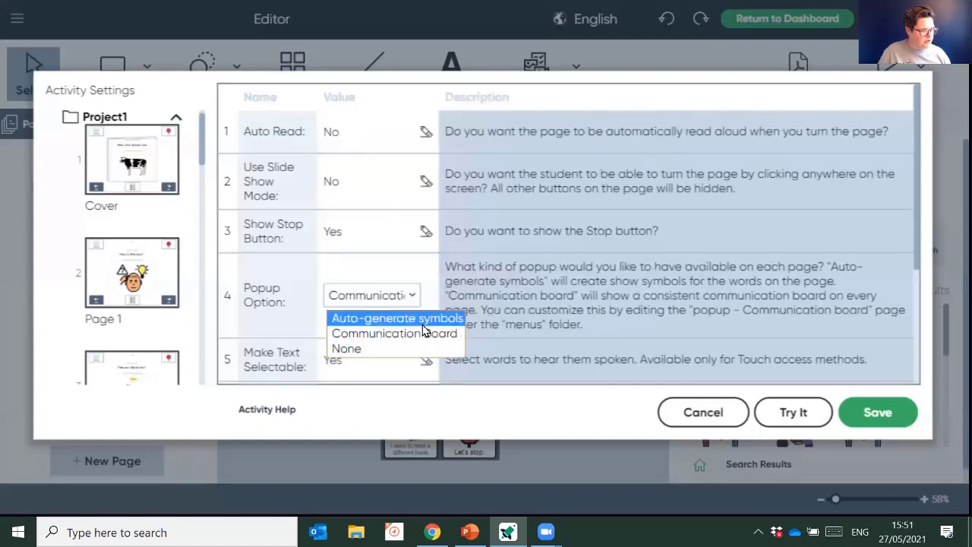
click(423, 325)
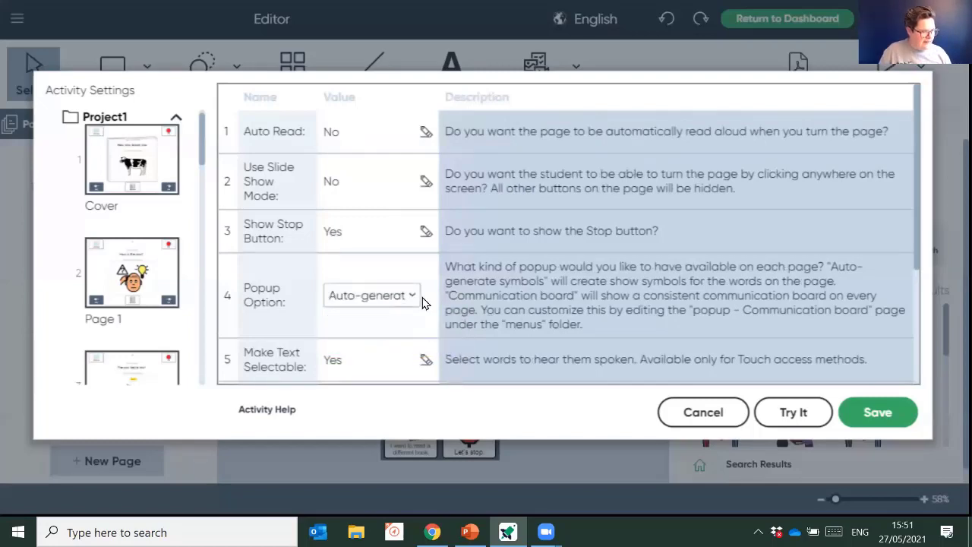
- Set the book's Text Color to the yellow swatch F8E71C in the activity settings
scroll(408, 252, down, 2)
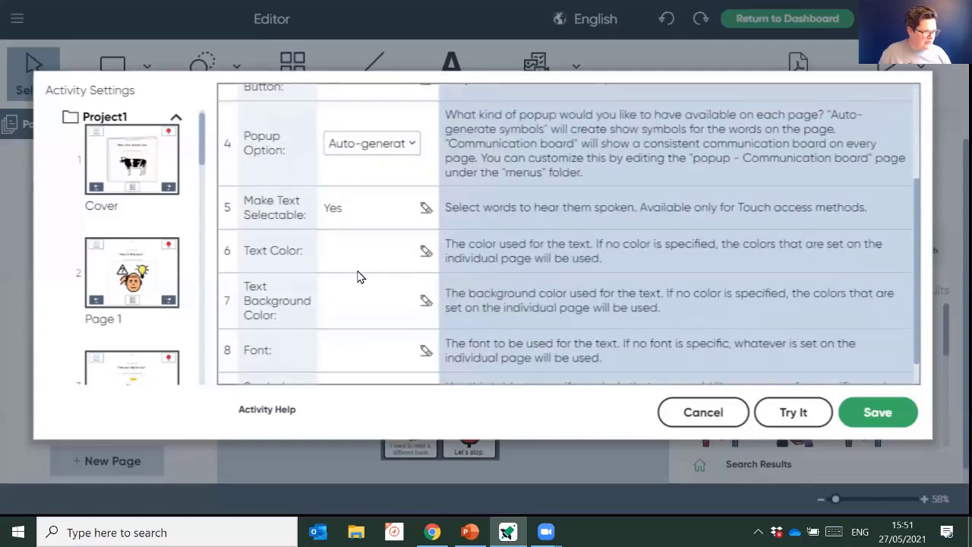
click(426, 256)
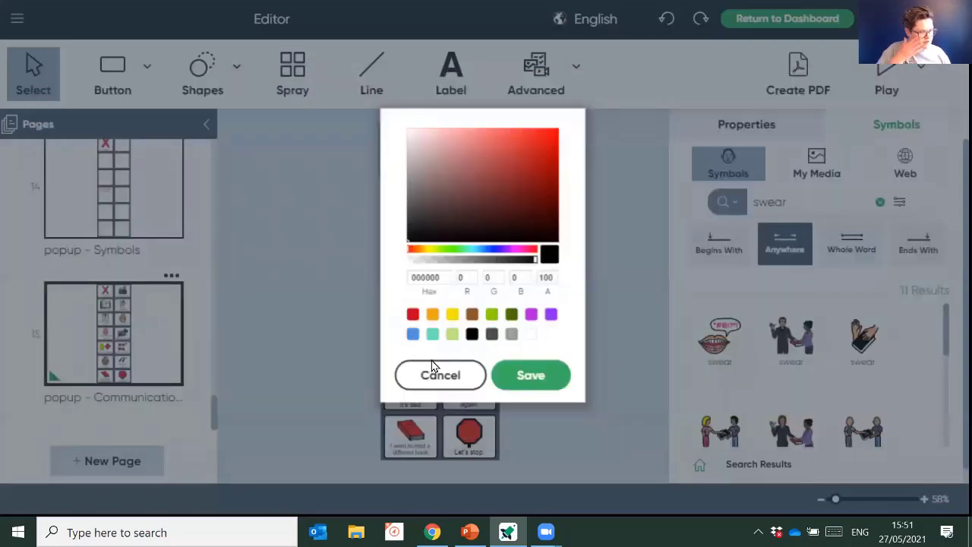
click(452, 315)
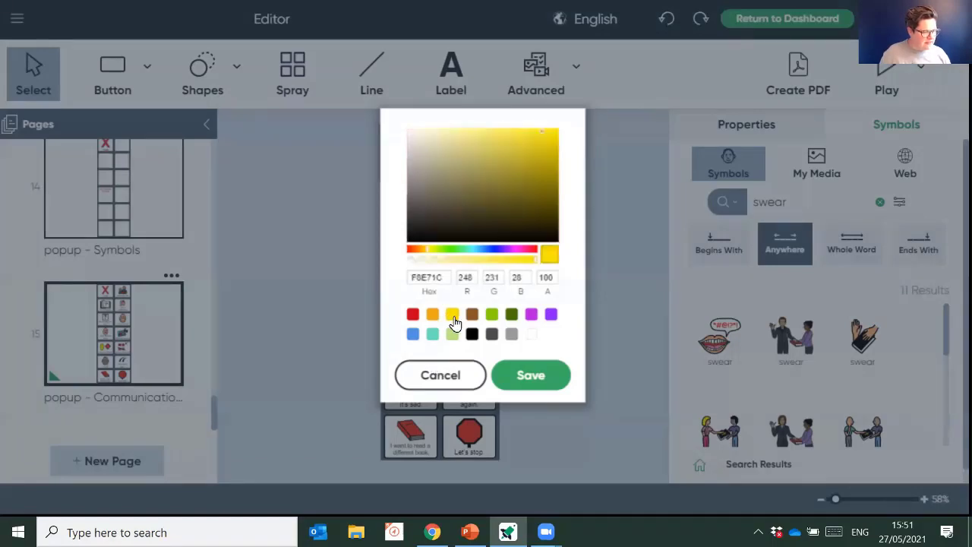
click(519, 378)
- Set the Text Background Color to black, 000000, and save the activity settings
scroll(425, 280, down, 2)
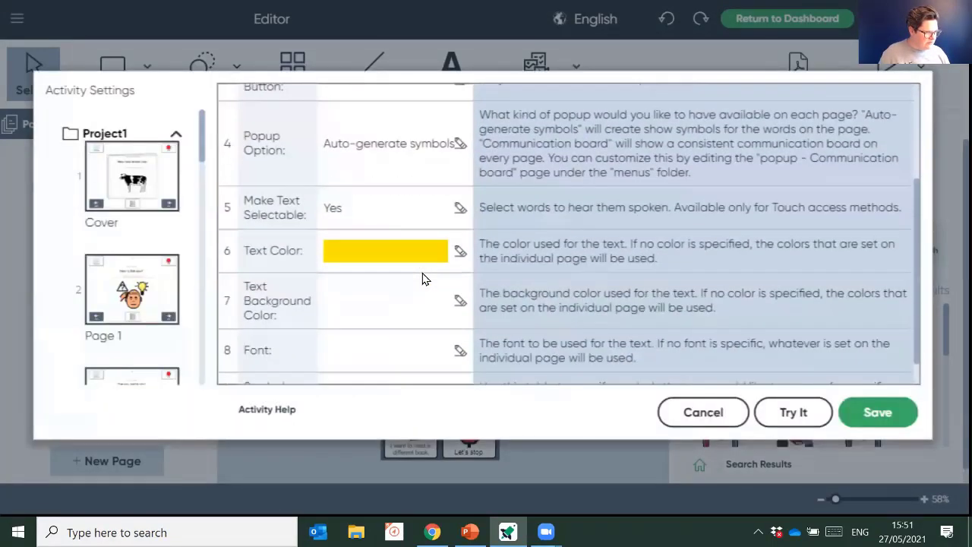
scroll(423, 280, down, 1)
click(461, 272)
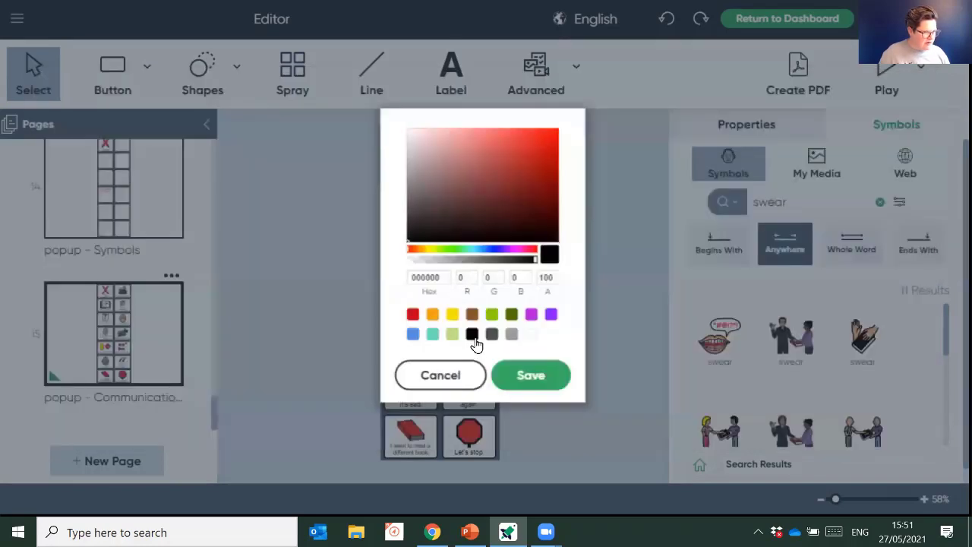
click(519, 386)
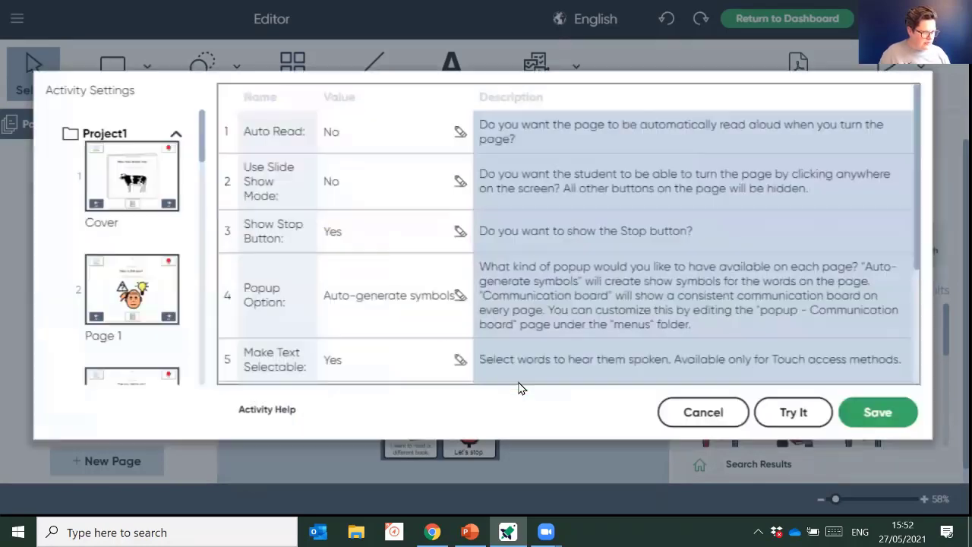
scroll(390, 304, down, 3)
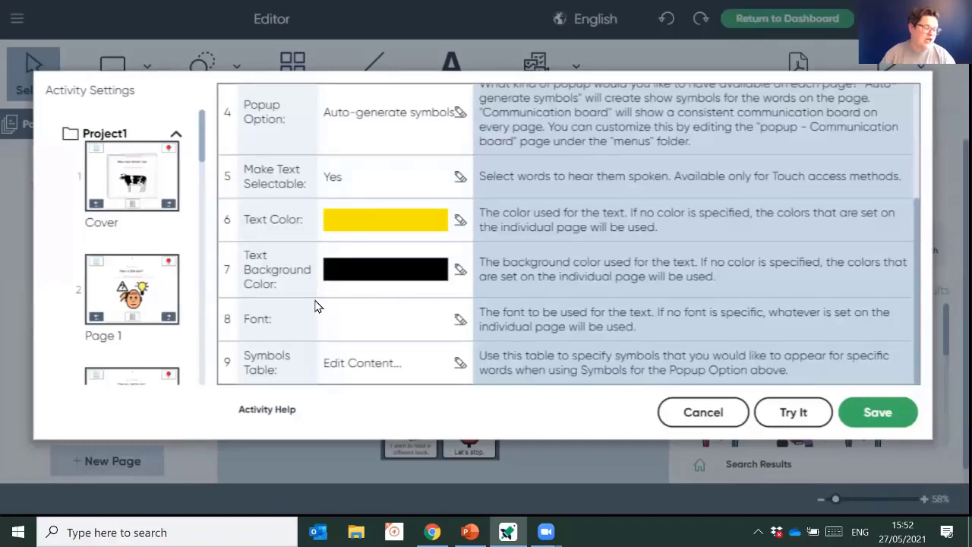
click(877, 414)
- Preview the book's cover, try the "now" symbol in the Symbols popup, close the popup and end the preview
click(875, 85)
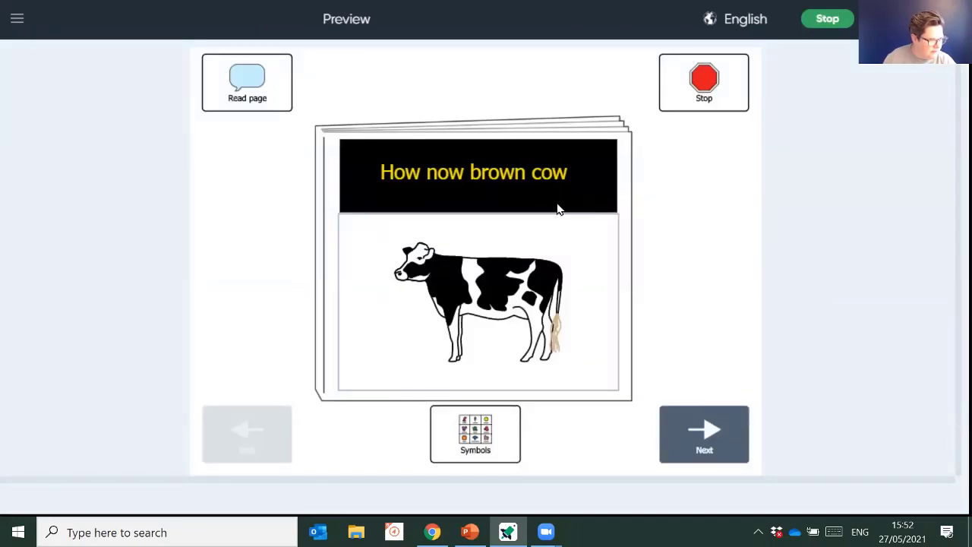
click(499, 428)
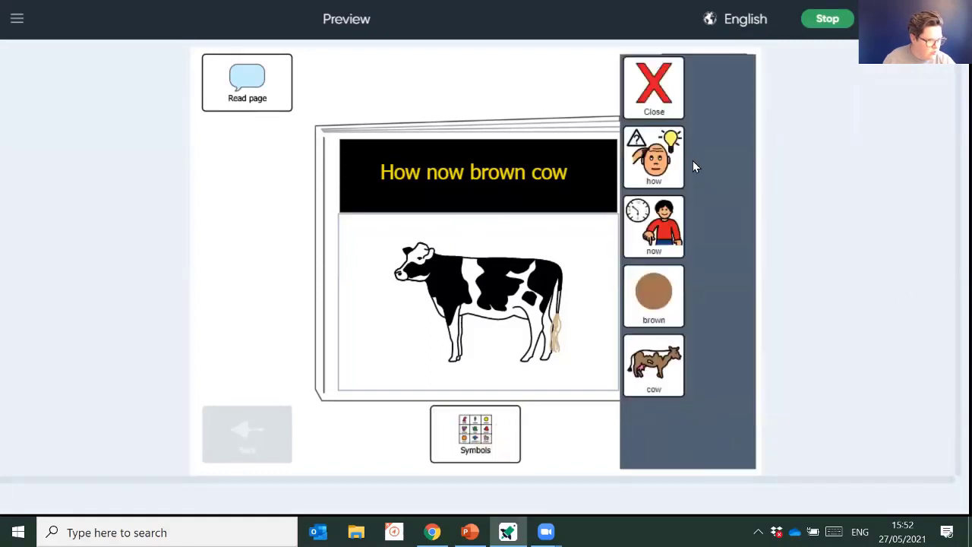
click(670, 252)
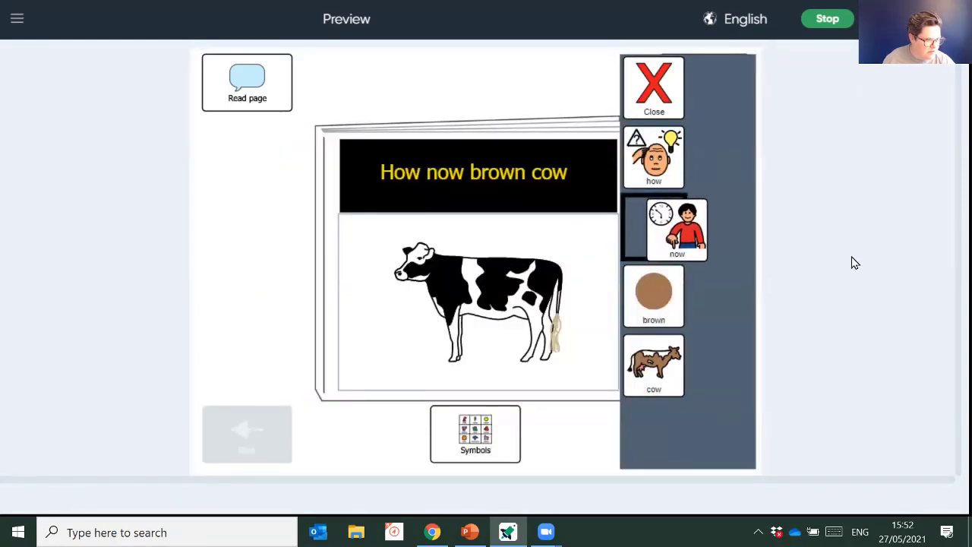
click(649, 82)
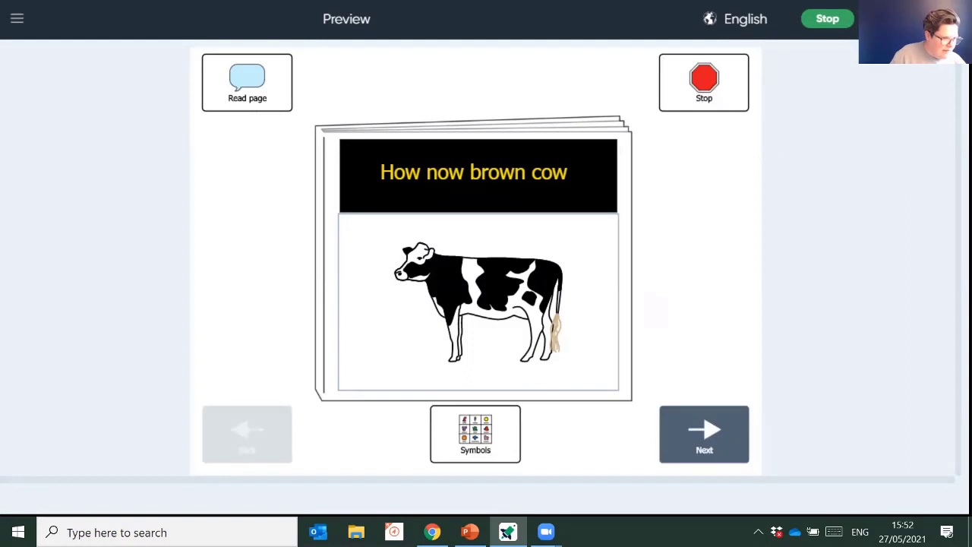
click(829, 19)
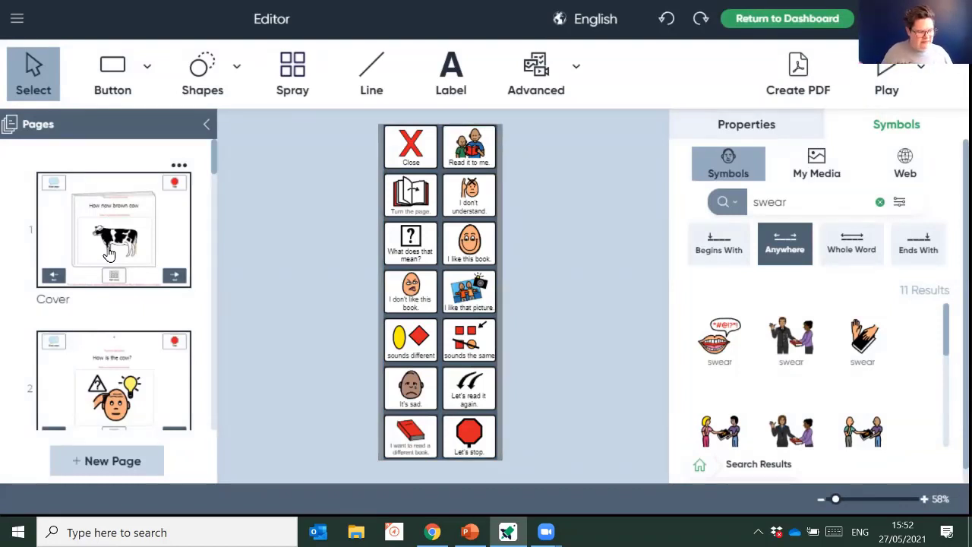
- Look over the PDF creation options without creating a file, and return to the Dashboard without saving the book
click(799, 84)
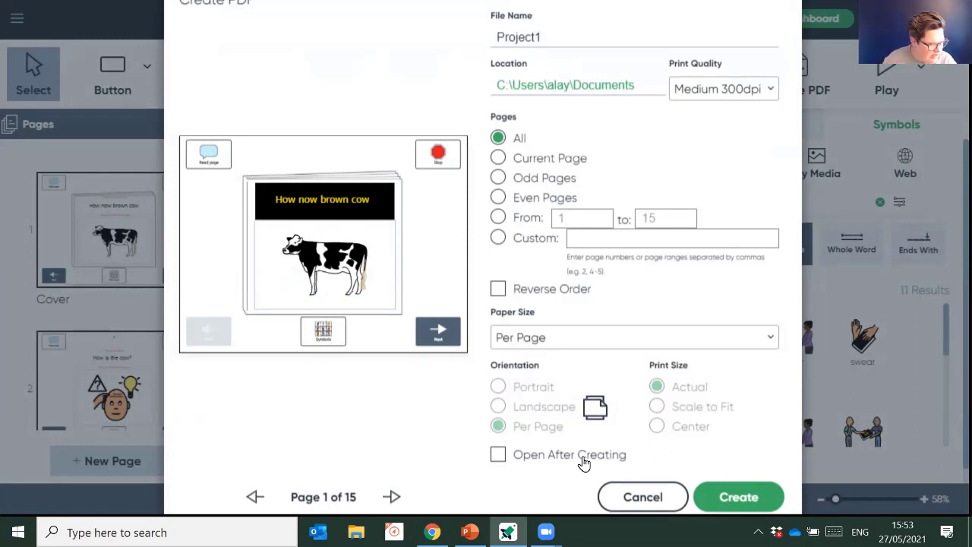
click(643, 497)
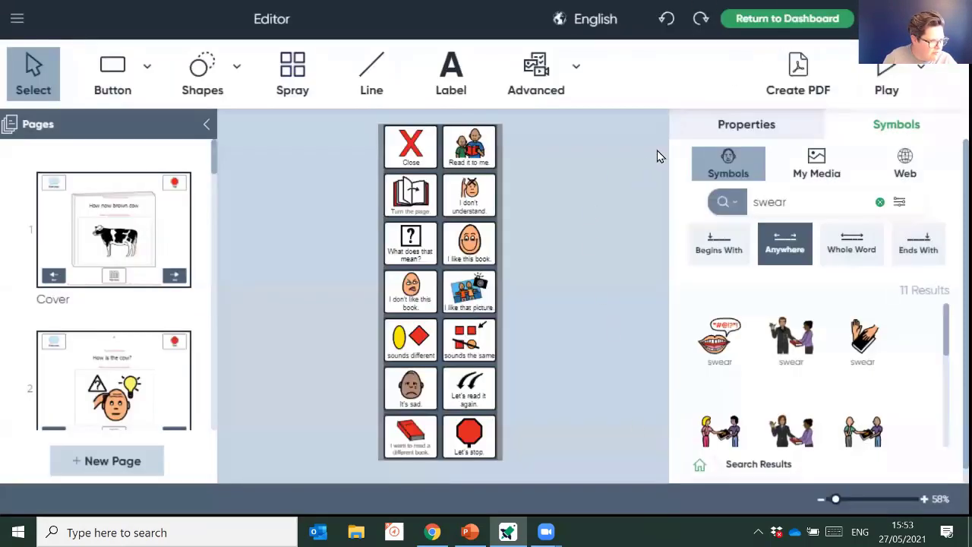
click(788, 28)
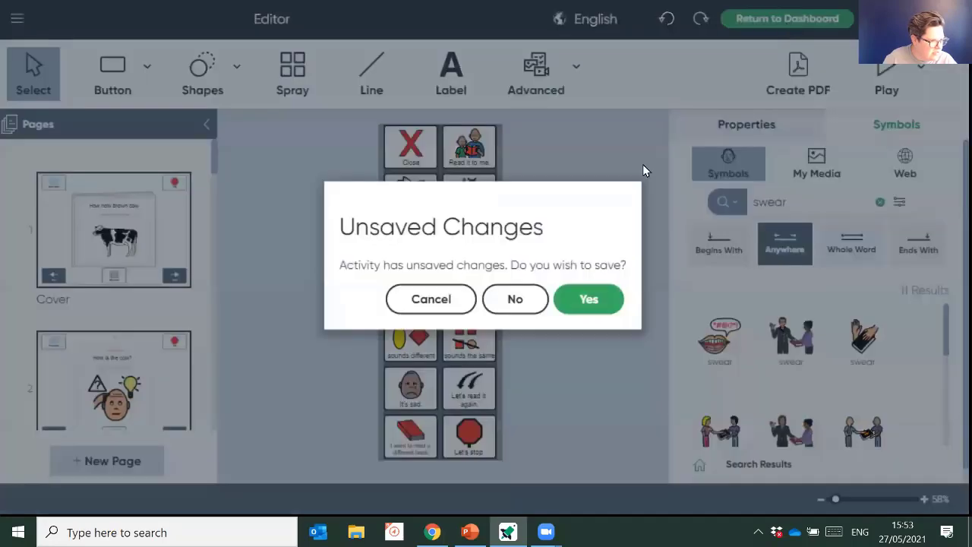
click(492, 310)
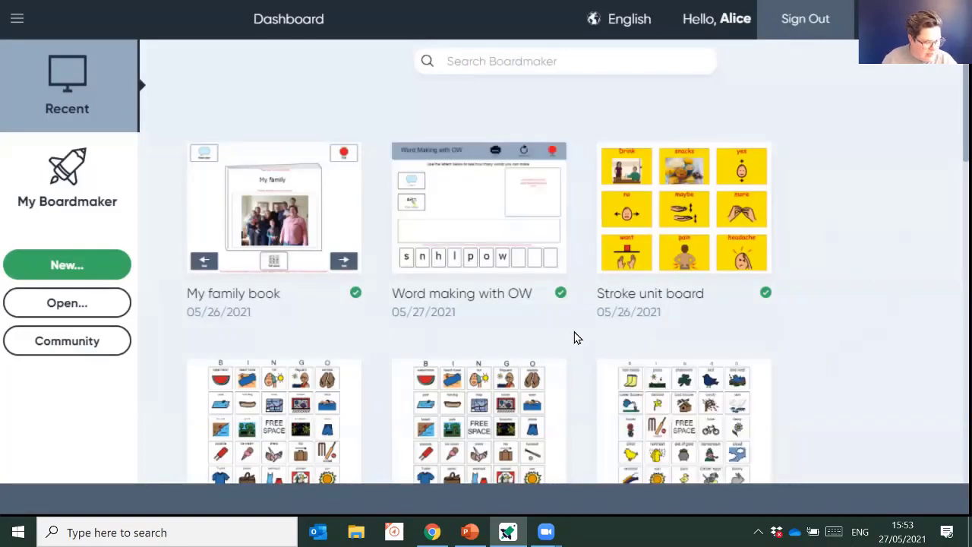
- Play the "Word making with OW" activity from the recent items and build the word "now" from the letter tiles
mouse_move(490, 289)
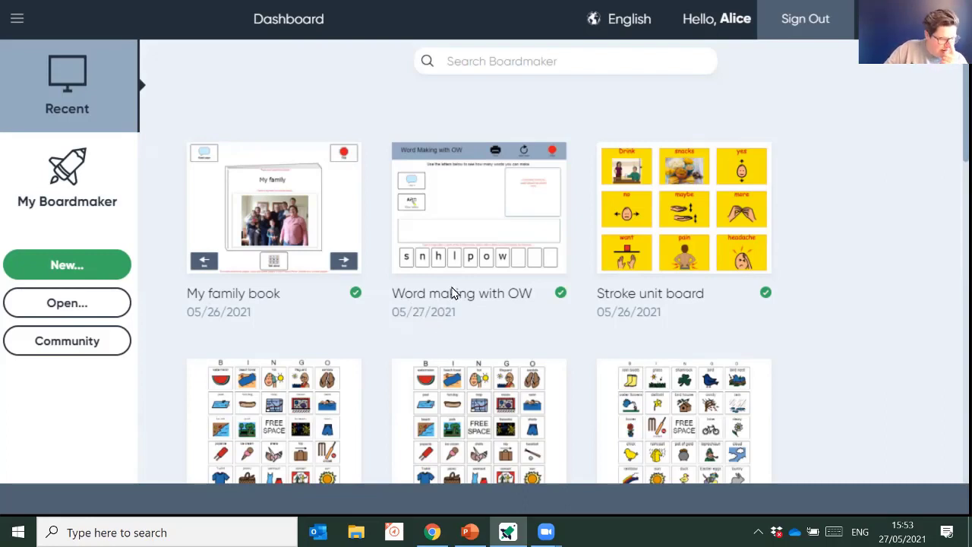
mouse_move(471, 230)
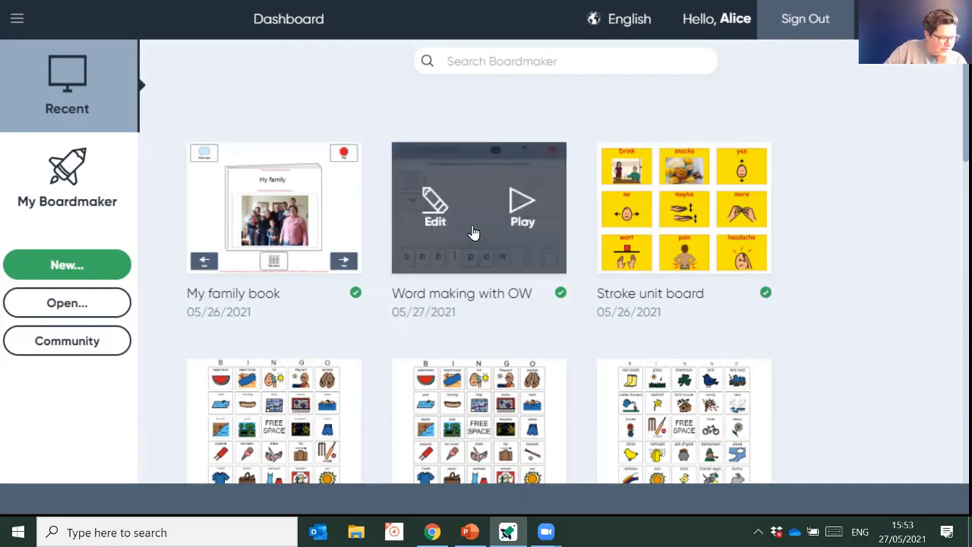
click(523, 214)
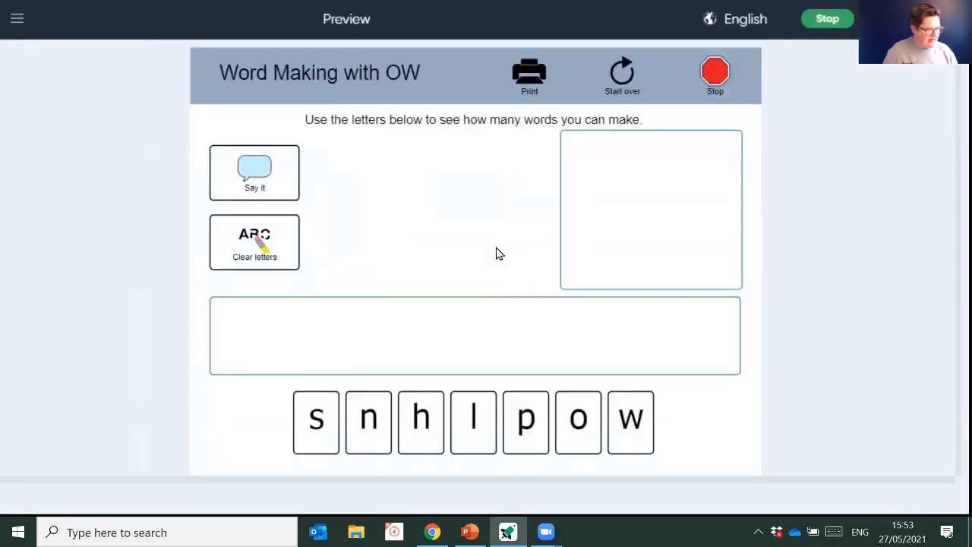
click(382, 433)
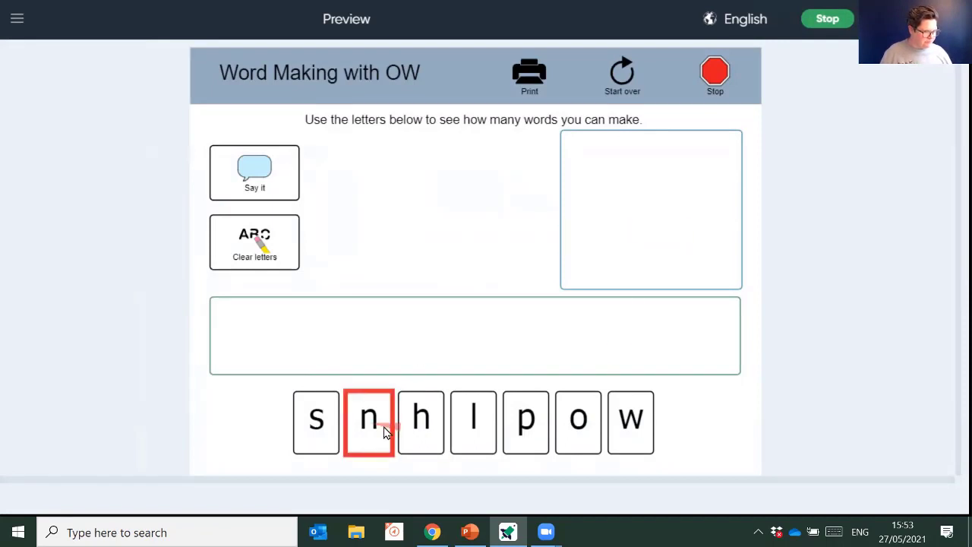
click(497, 303)
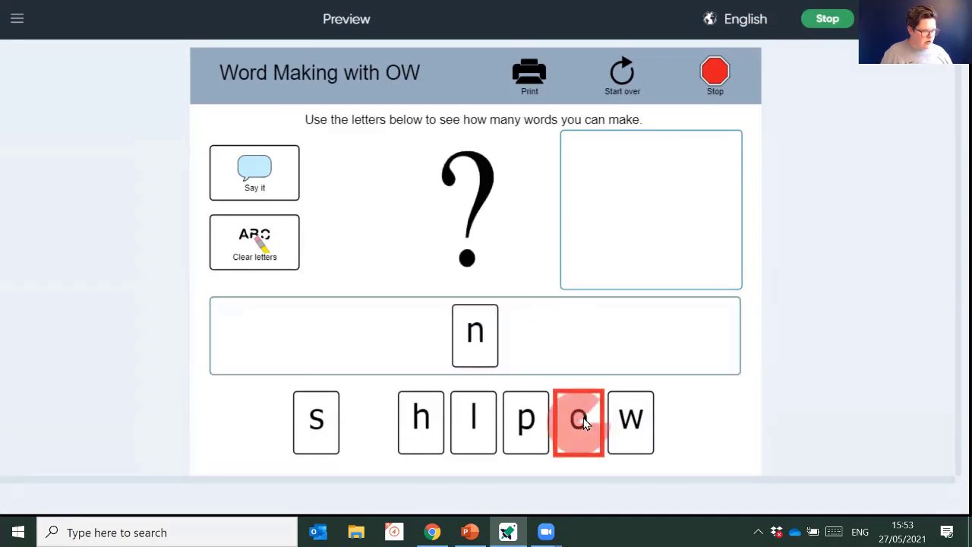
click(578, 338)
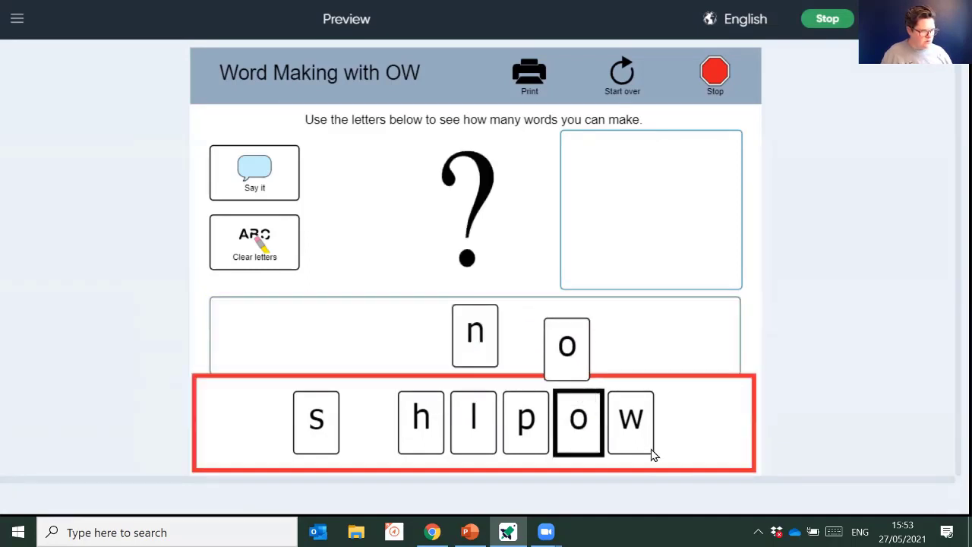
click(639, 430)
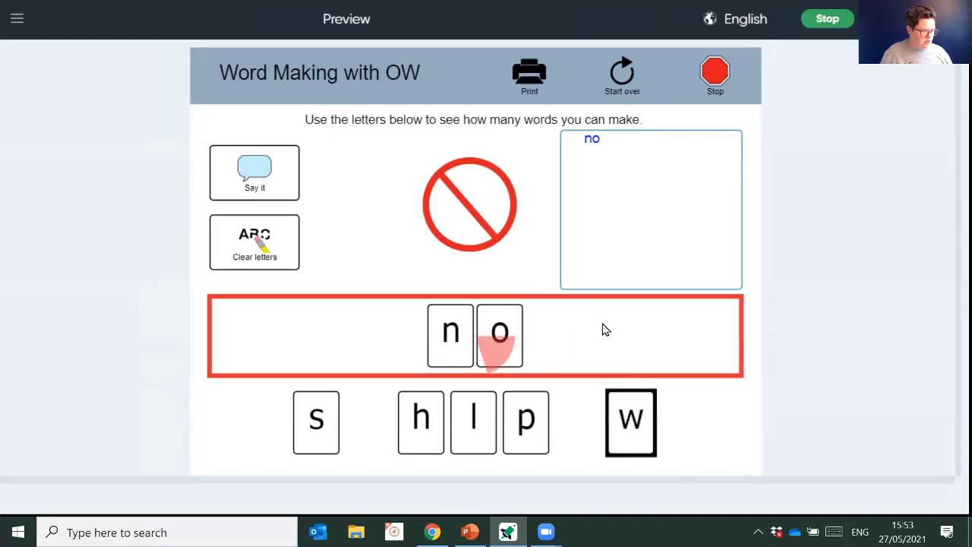
click(603, 329)
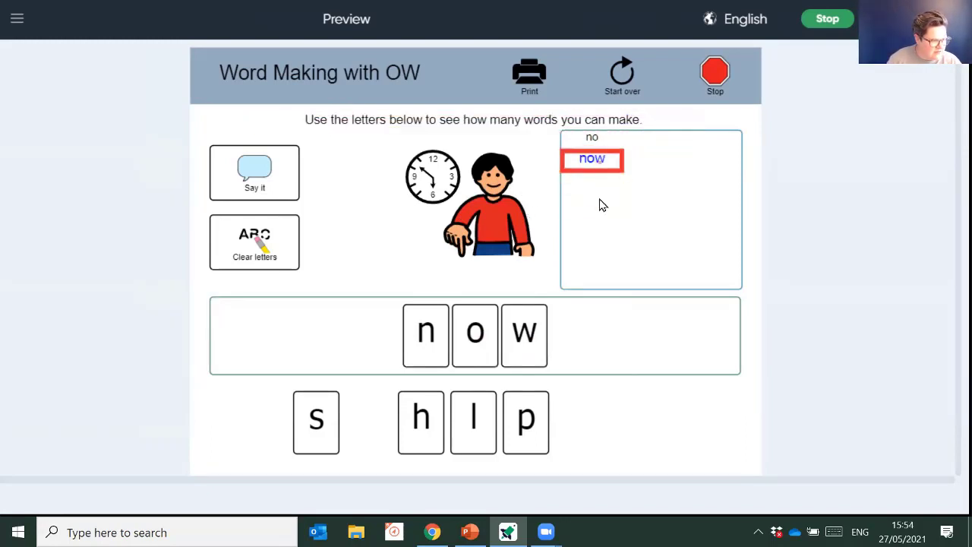
- Clear the letters from the word area and build the word "low" from the tiles l, o and w
click(266, 241)
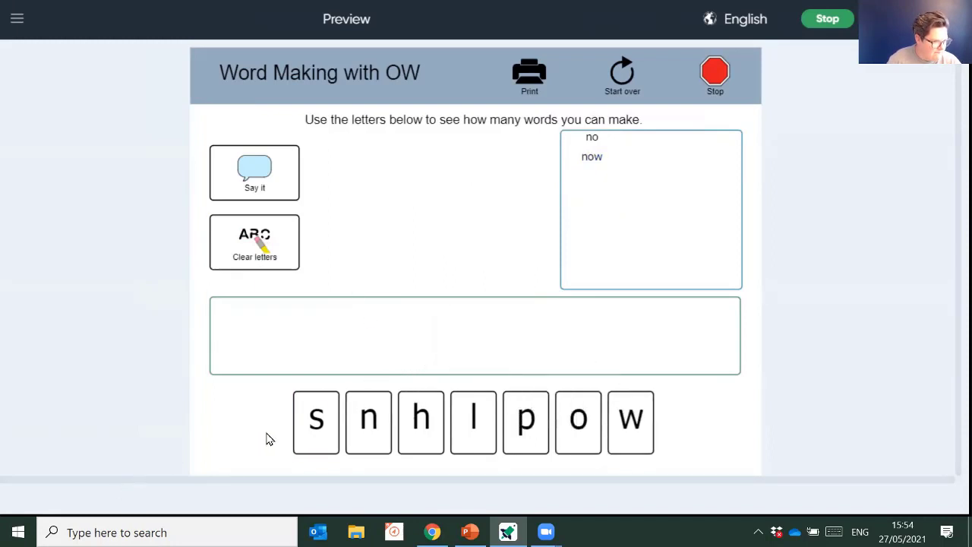
click(470, 424)
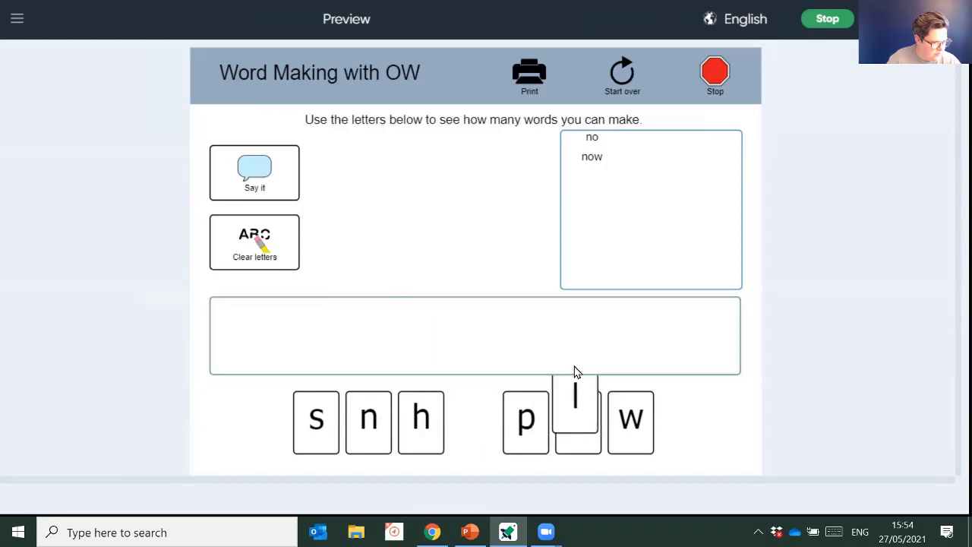
mouse_move(577, 400)
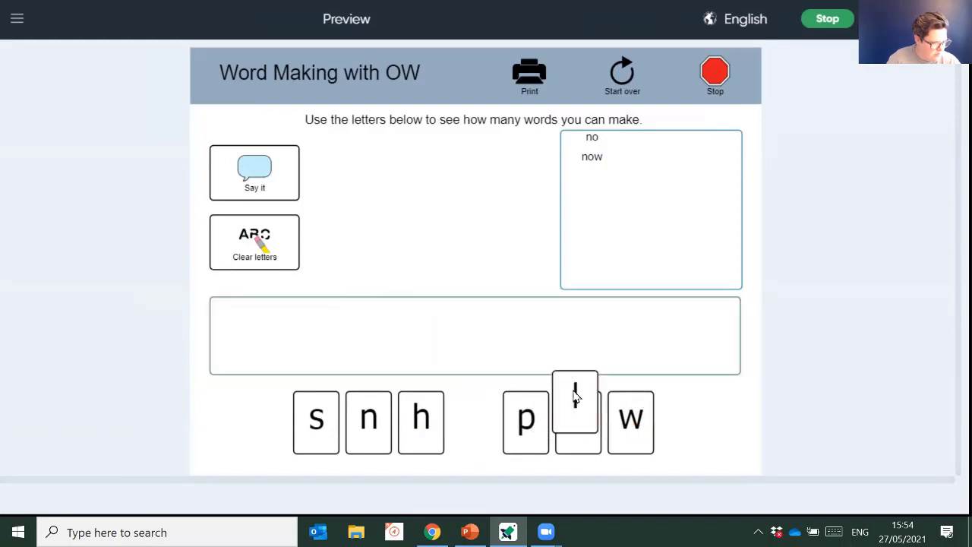
mouse_move(522, 337)
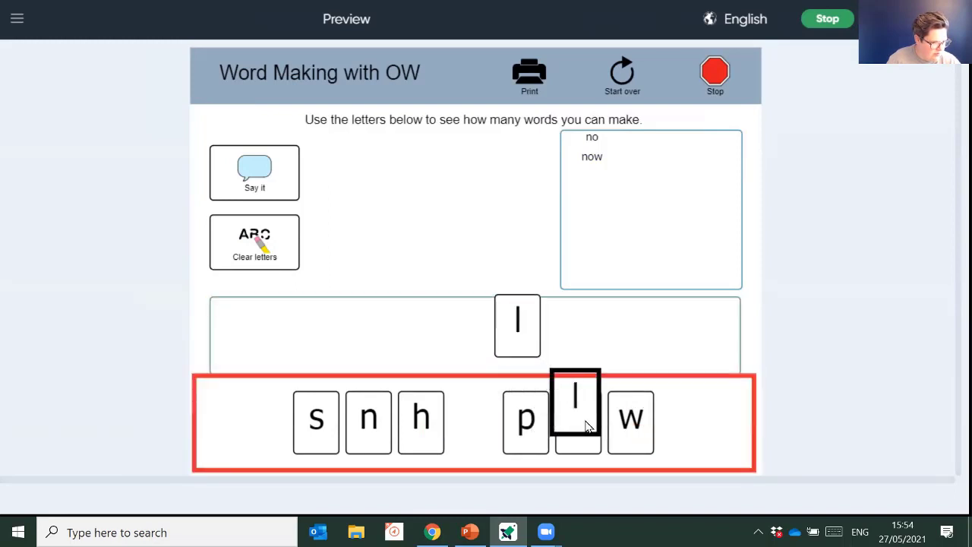
mouse_move(586, 442)
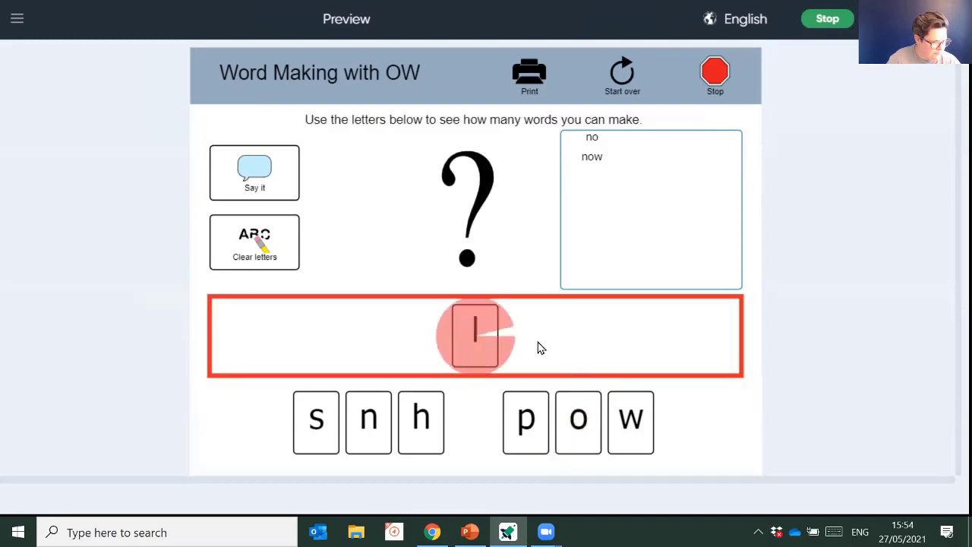
mouse_move(633, 416)
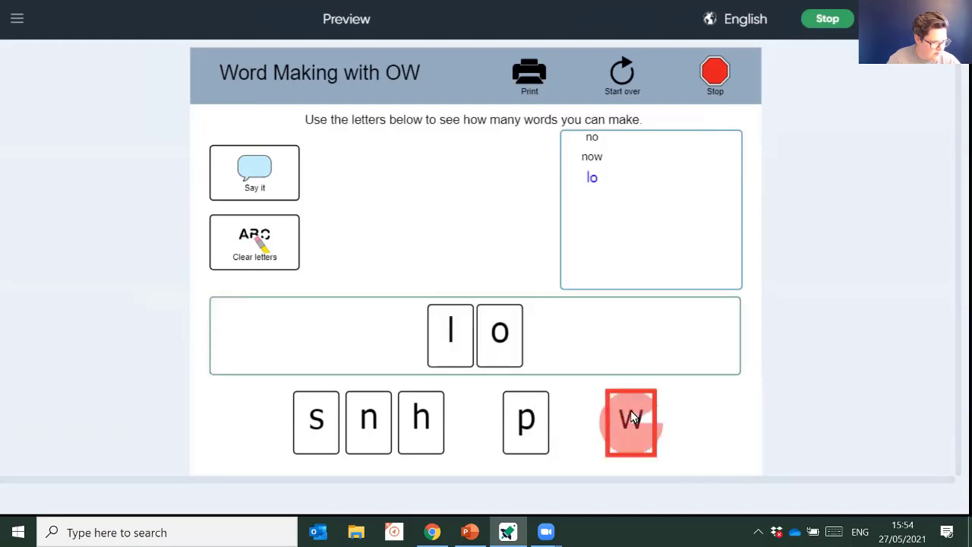
mouse_move(574, 346)
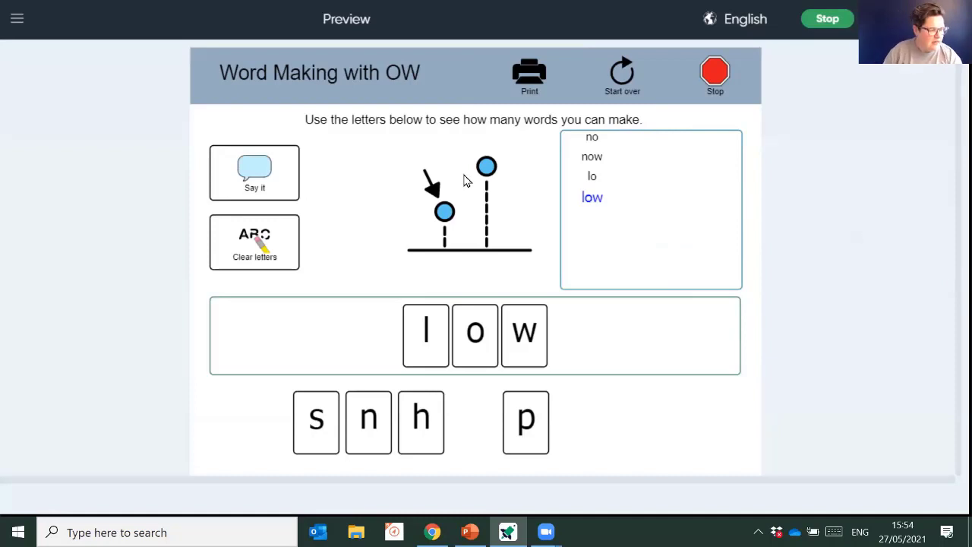
- Look over the PDF options for the "Word Making with OW" activity without creating a file, and stop the preview
click(560, 76)
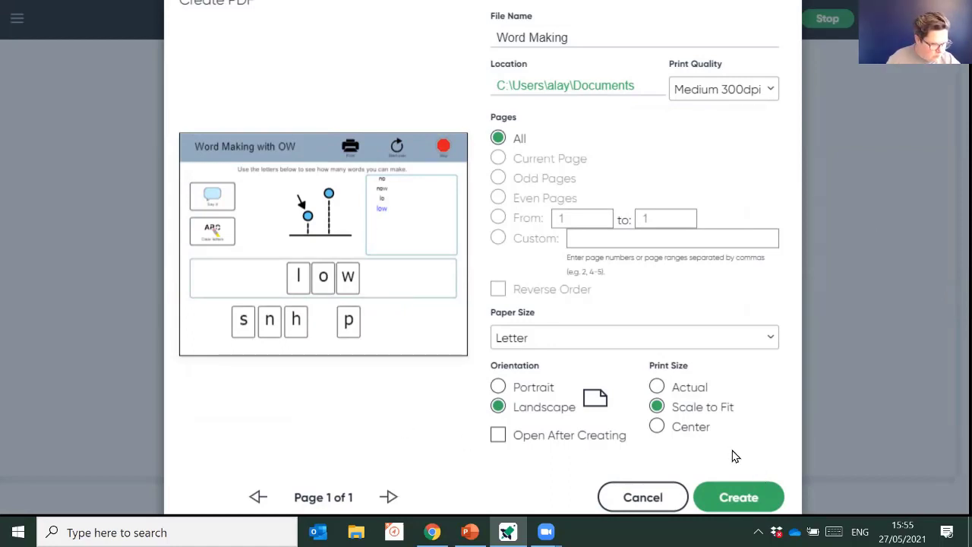
click(643, 498)
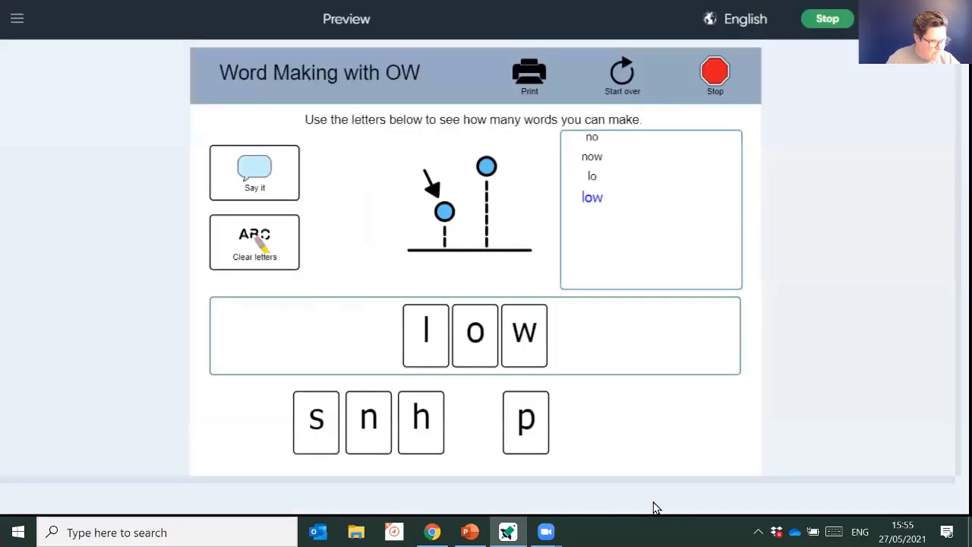
click(839, 27)
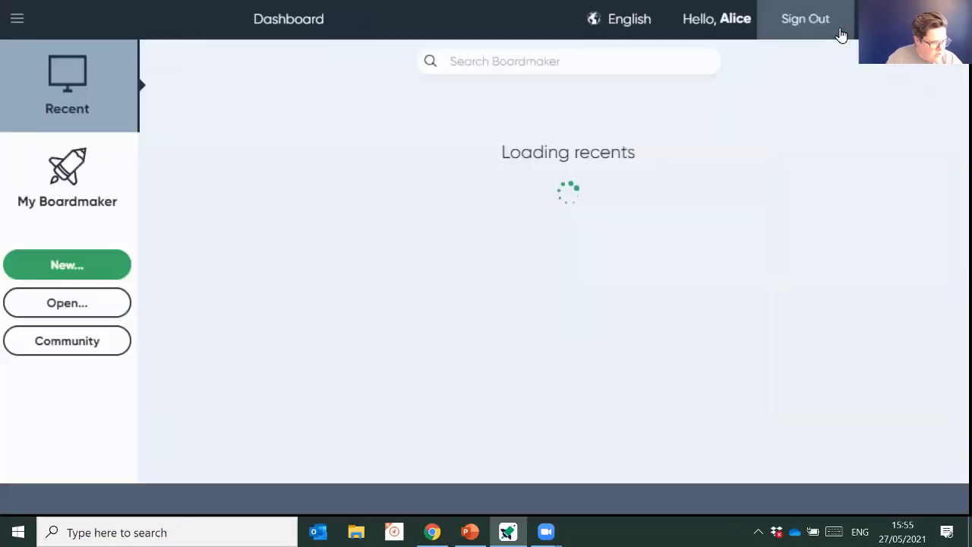
- Create a new activity from the interactive CVC Word Scramble template in the Word Study category
click(112, 276)
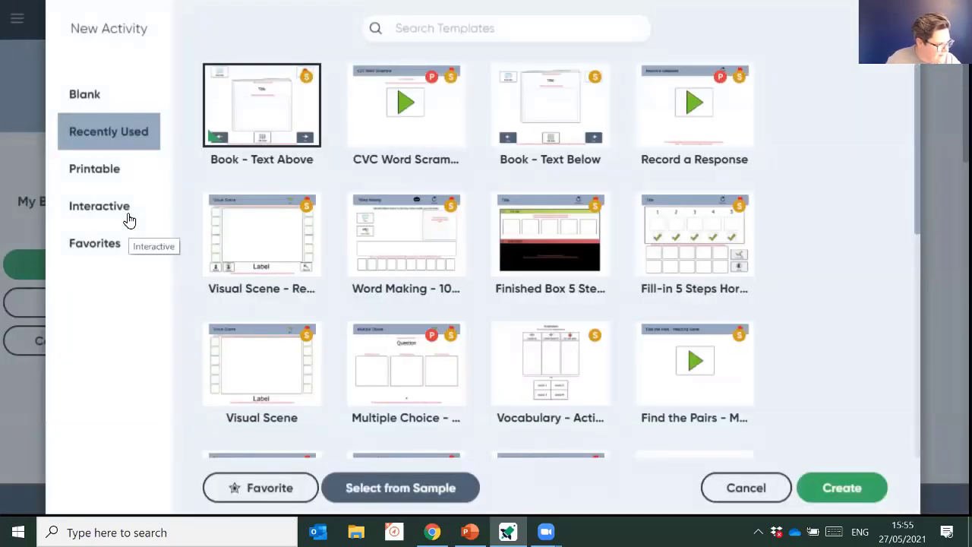
click(129, 219)
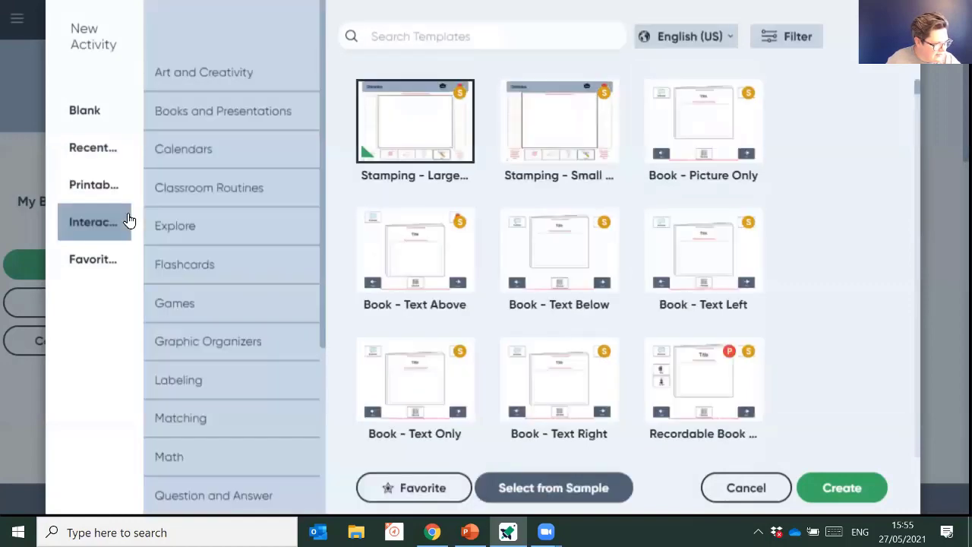
scroll(264, 318, down, 3)
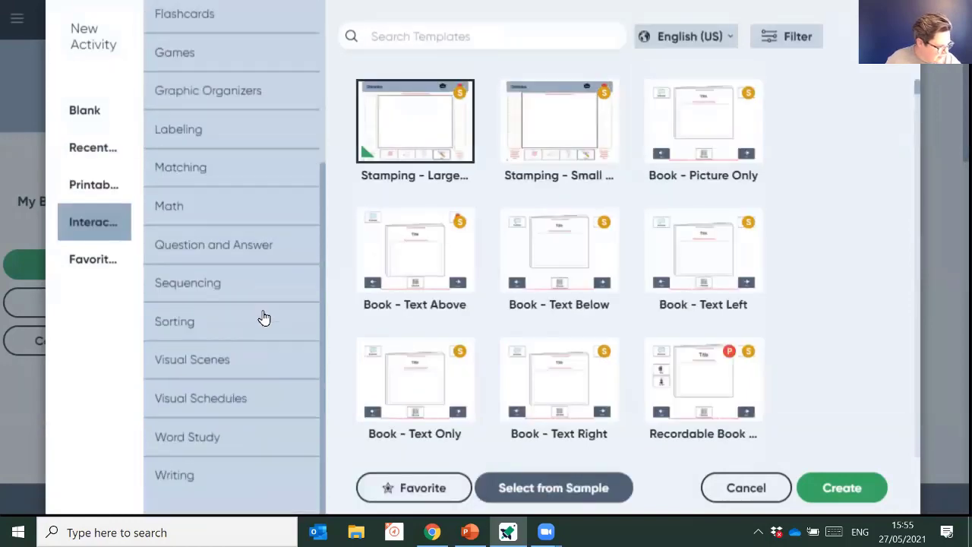
click(220, 439)
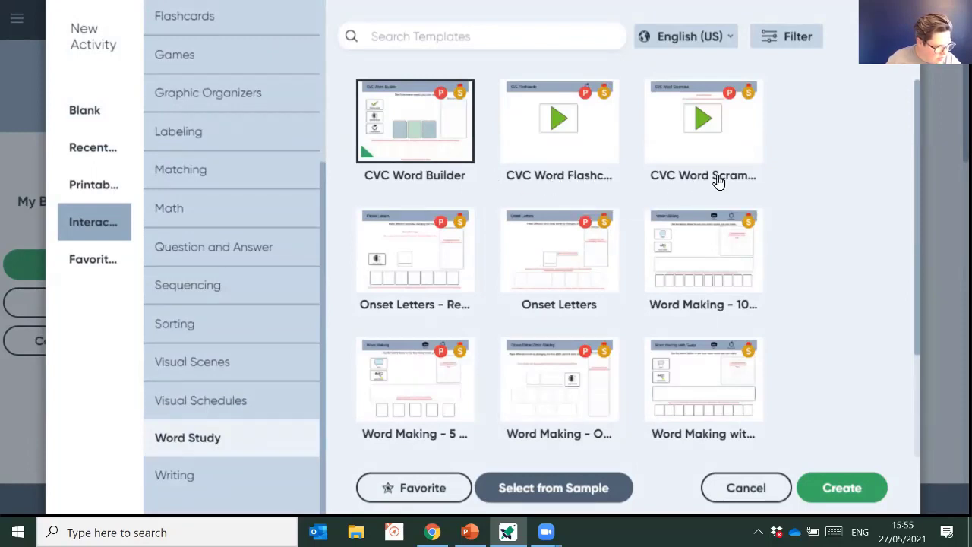
click(711, 126)
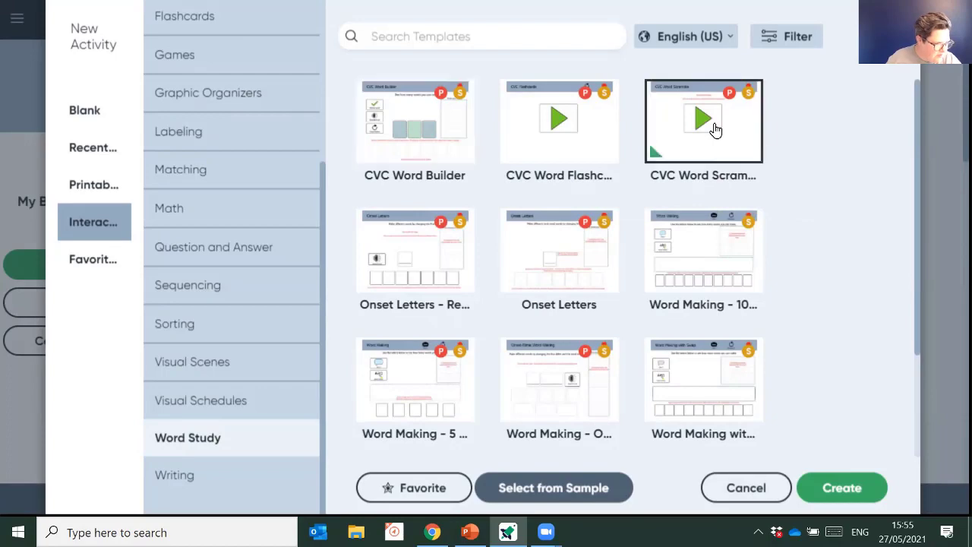
click(841, 489)
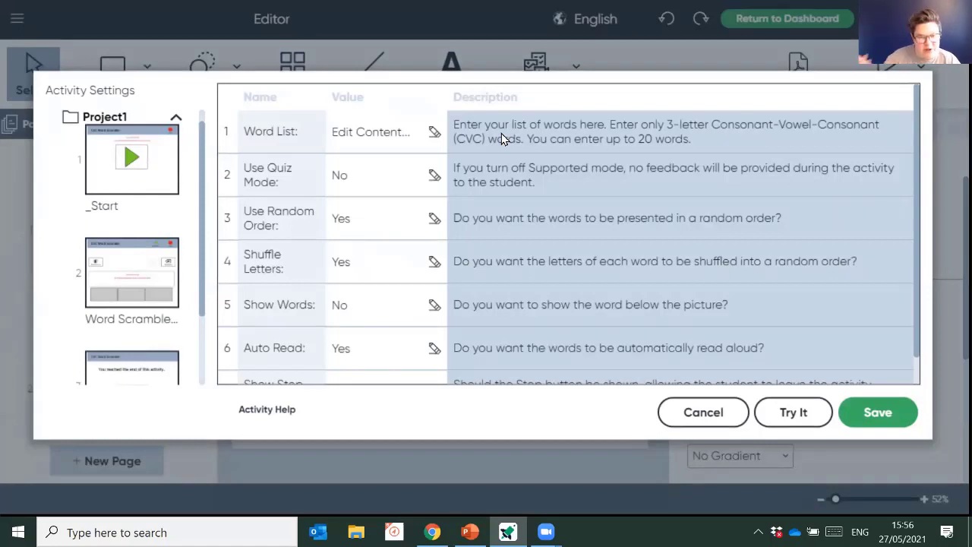
- Add "pet" as the first word in the activity's word list, with the whole-word symbol match of a boy in red petting a dog
click(439, 133)
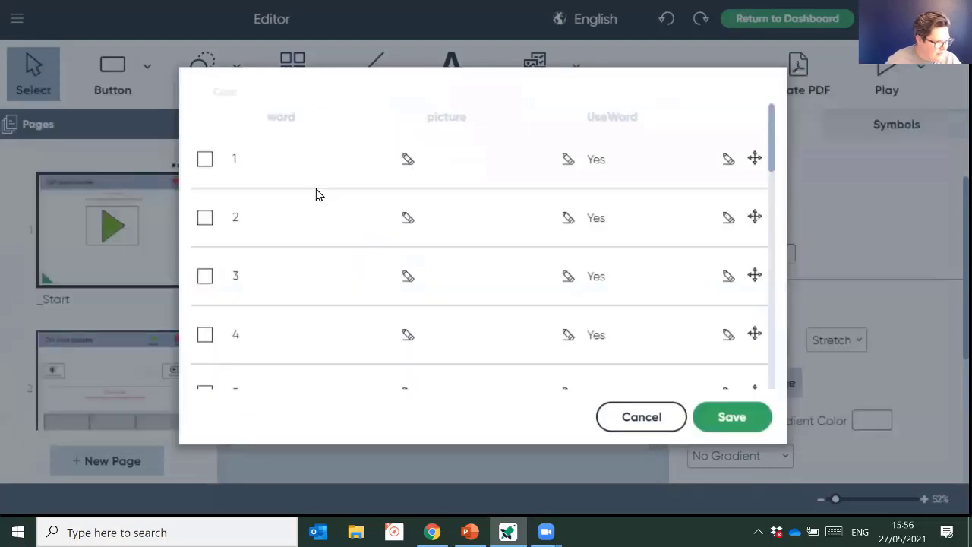
click(274, 168)
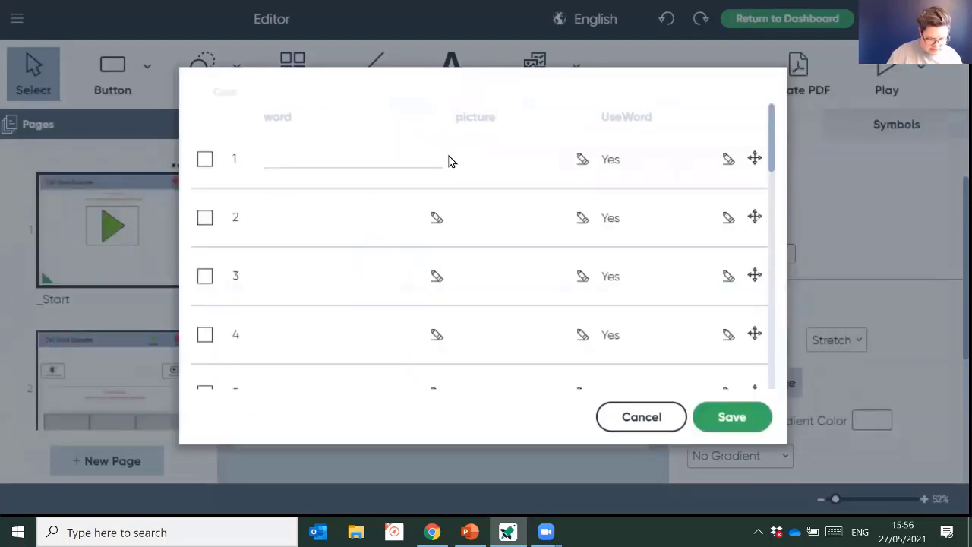
text(pet)
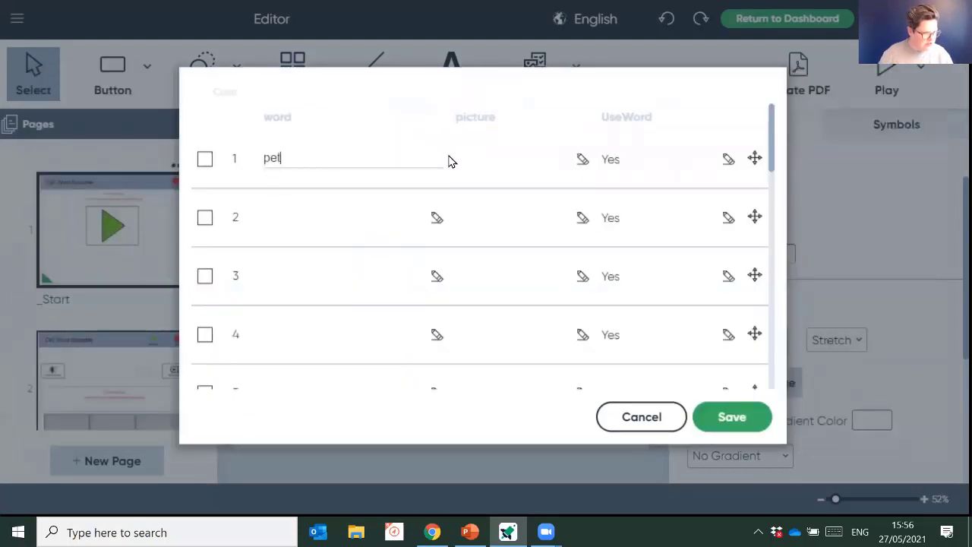
click(502, 176)
click(502, 176)
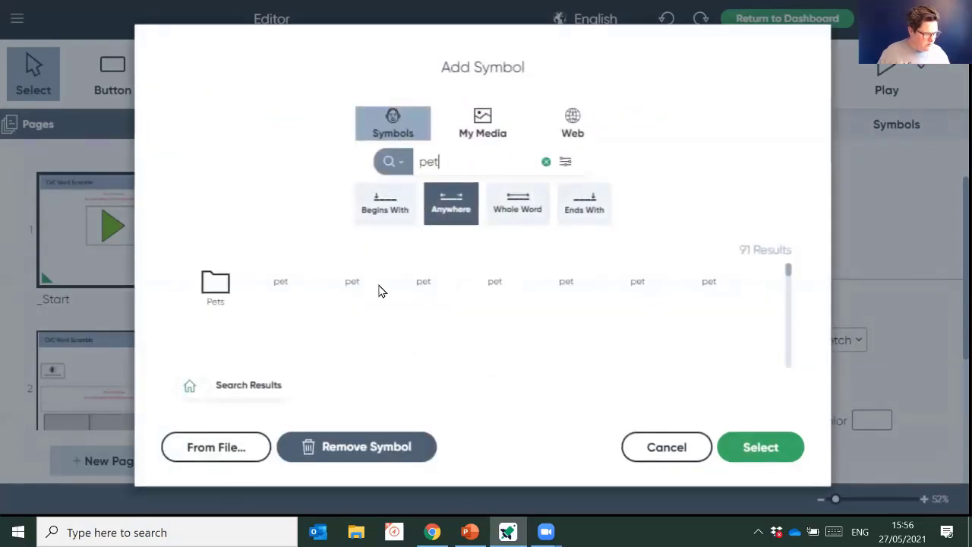
click(493, 209)
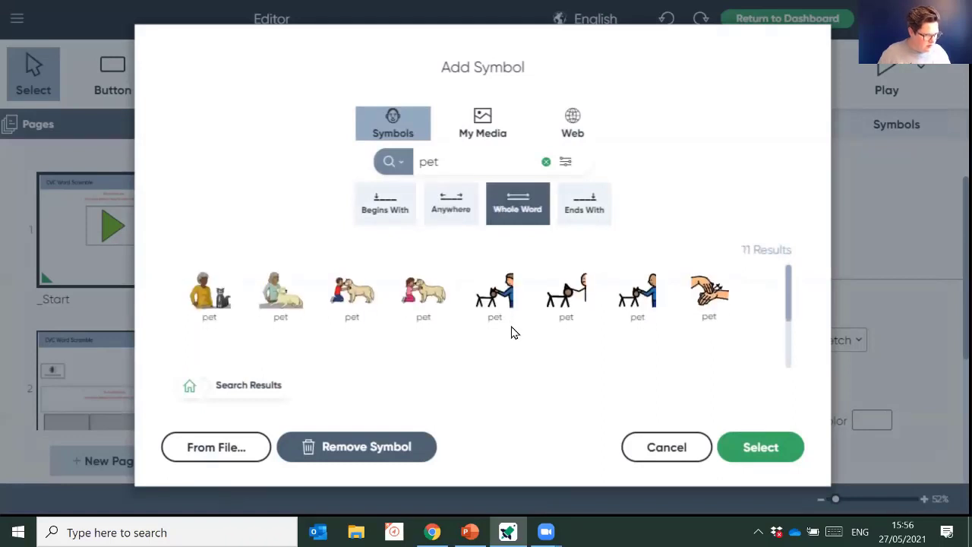
scroll(486, 339, down, 2)
scroll(414, 349, up, 3)
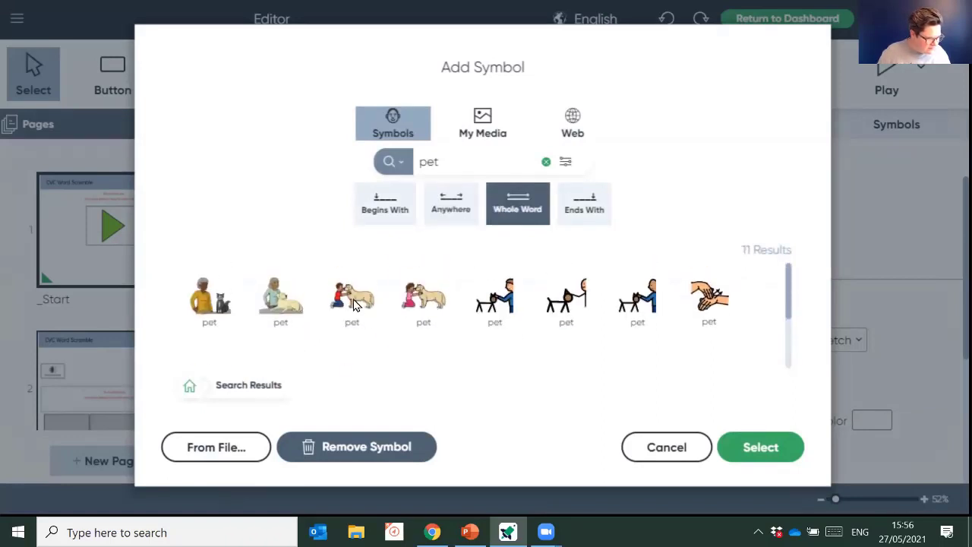
click(357, 304)
click(782, 448)
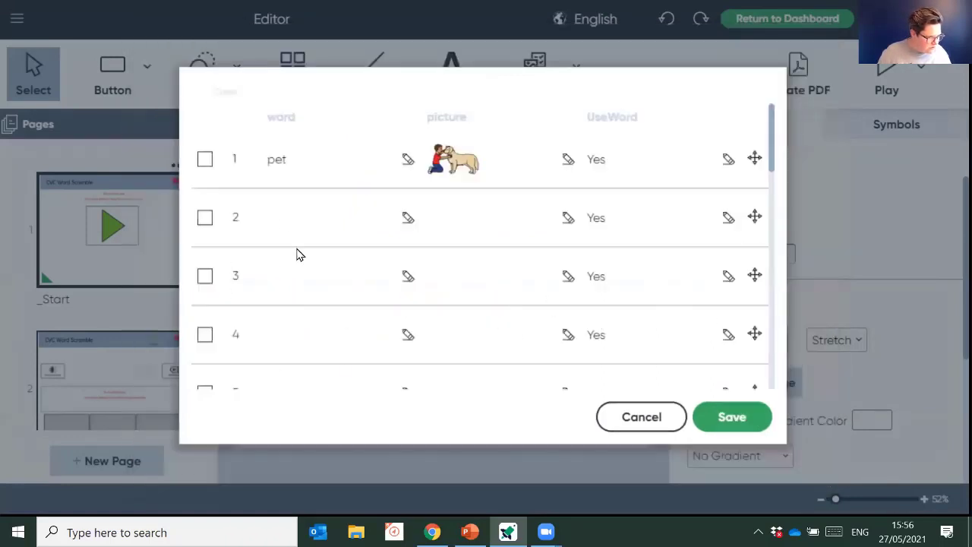
- Add "wet" as the second word, with the symbol of a dripping yellow cloth on a black line as its picture
click(285, 213)
text(wet)
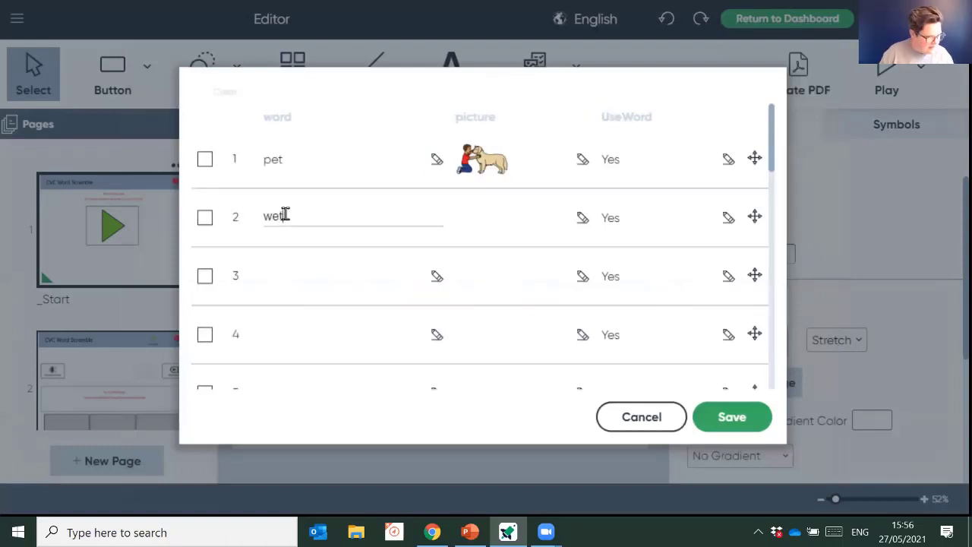
click(502, 214)
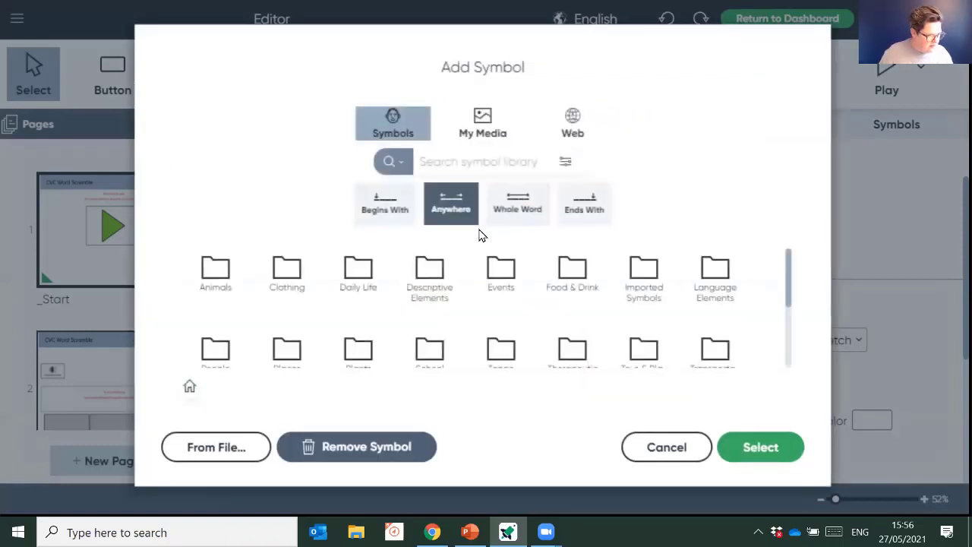
click(471, 165)
text(wet)
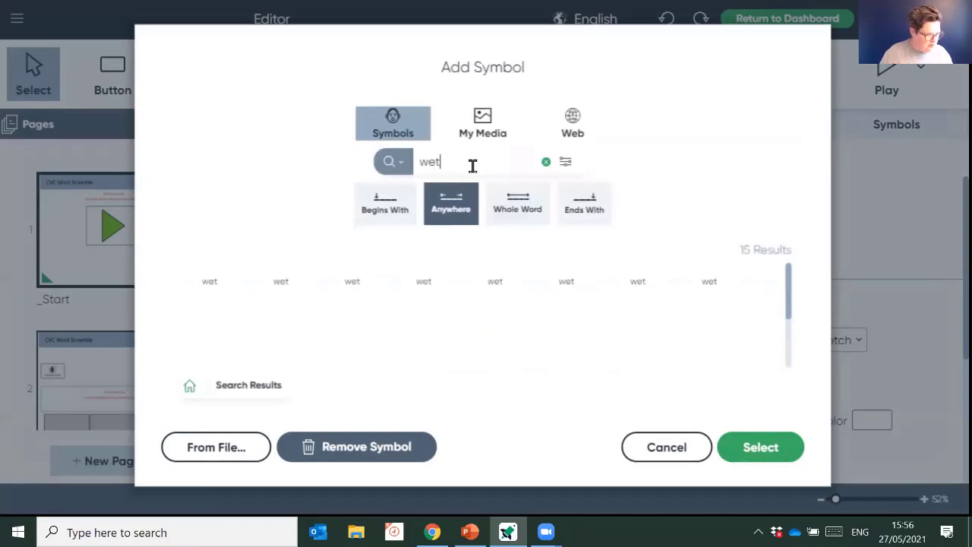
scroll(454, 302, down, 2)
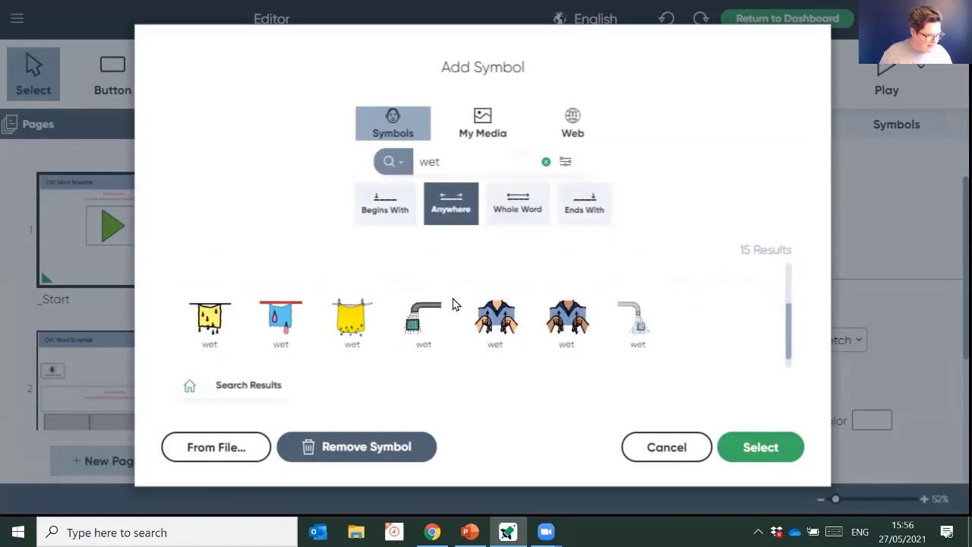
click(211, 342)
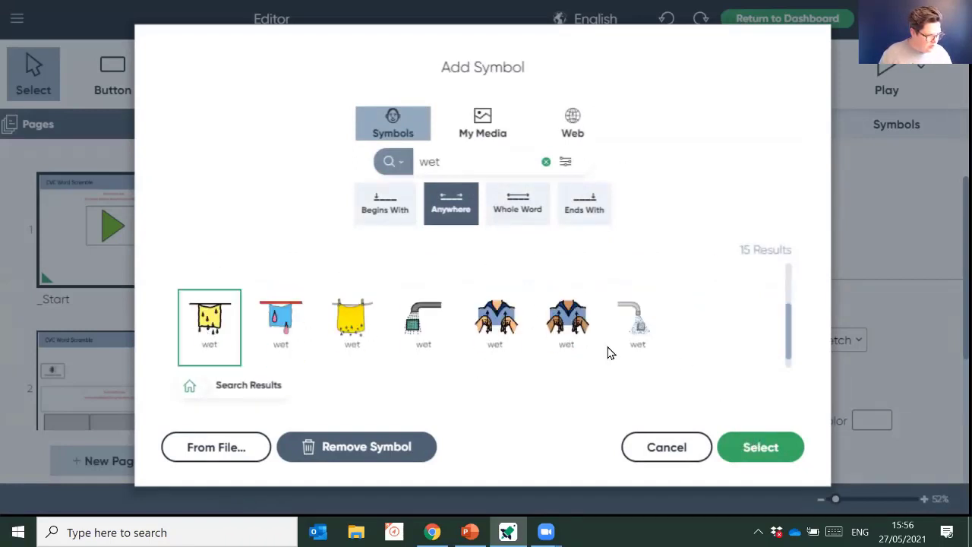
click(774, 445)
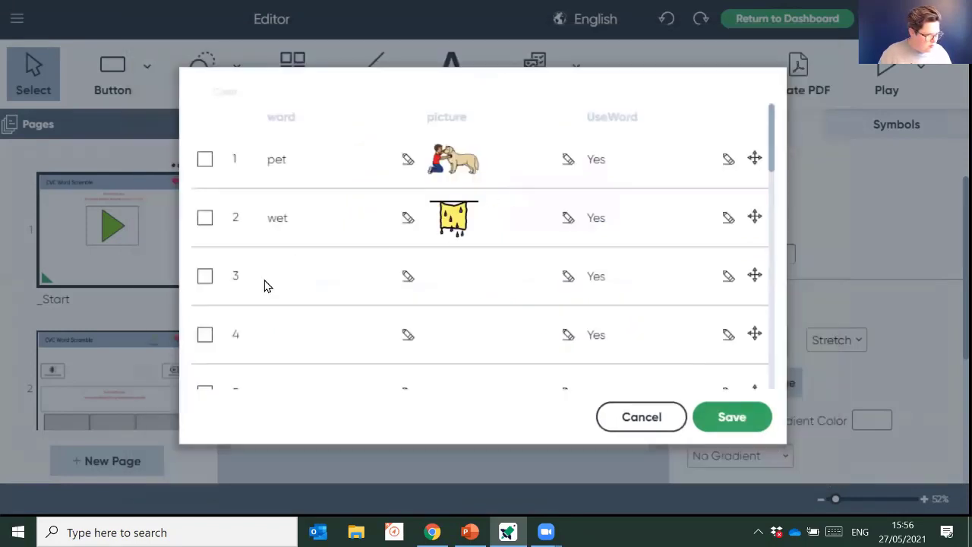
- Add "vet" as the third word, with the symbol of a long-haired female vet with a cat and dog
click(290, 276)
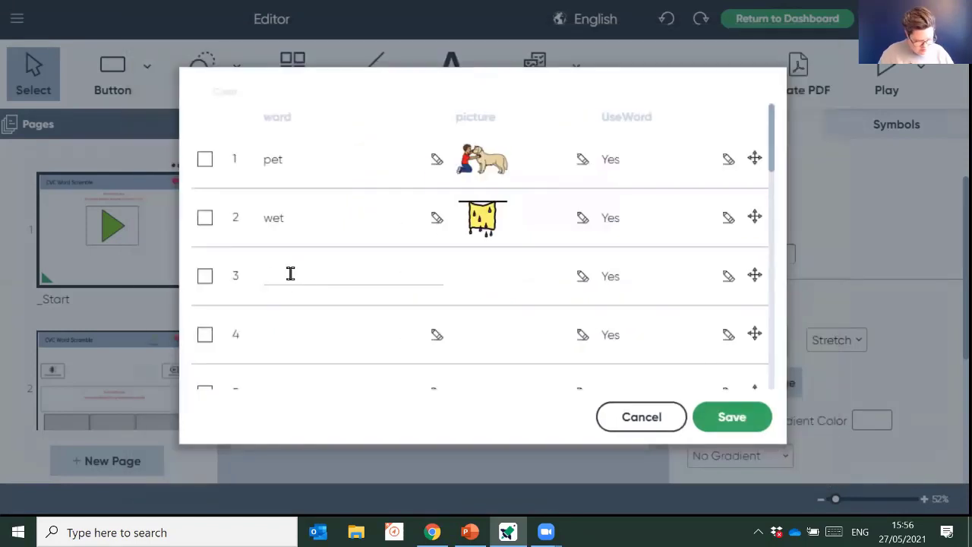
text(wet)
click(502, 278)
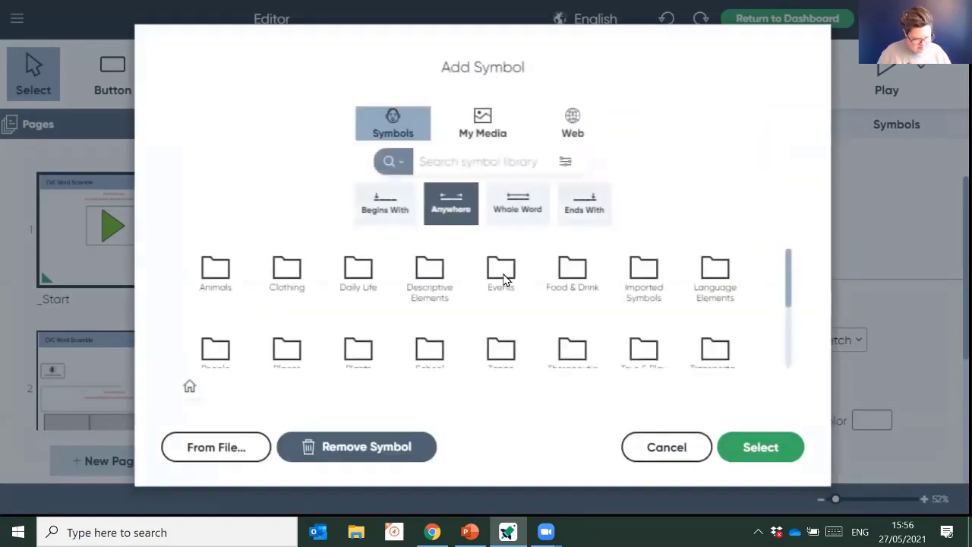
click(470, 162)
text(vet)
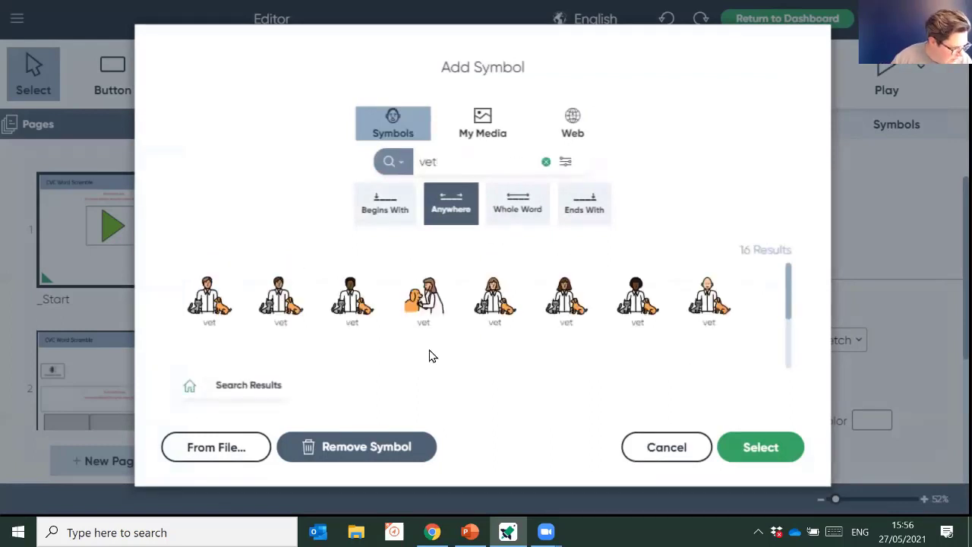
click(507, 298)
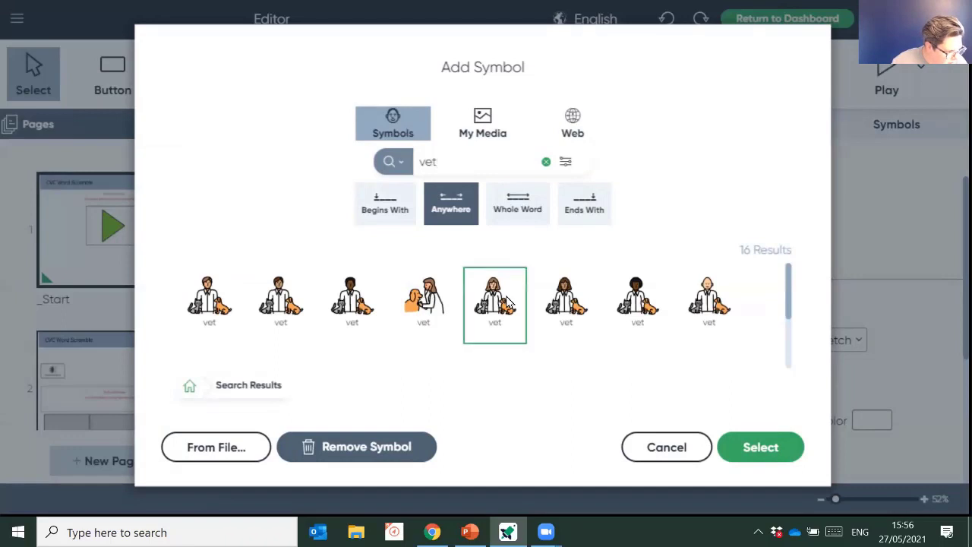
click(767, 454)
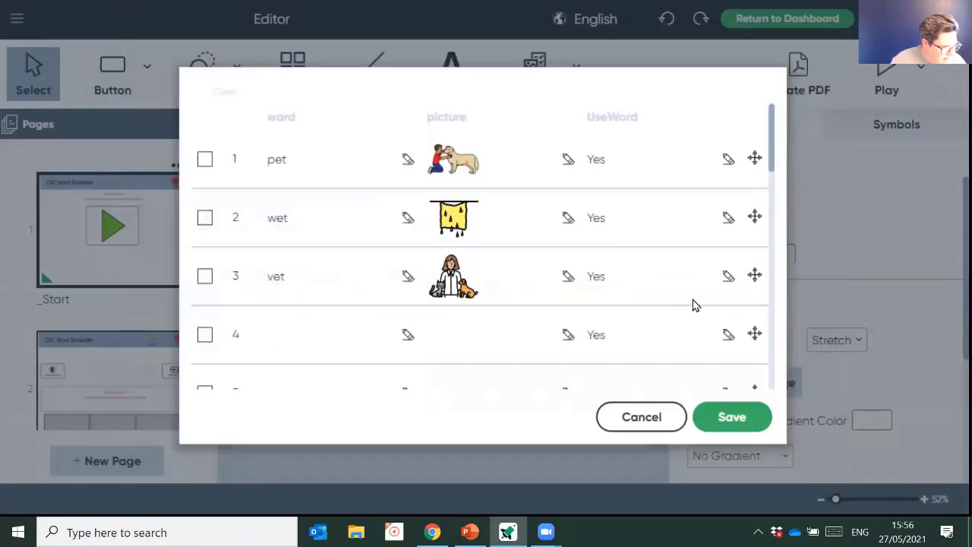
- Check the word list's rows, save the list, and save the activity settings with their default options
scroll(384, 263, down, 4)
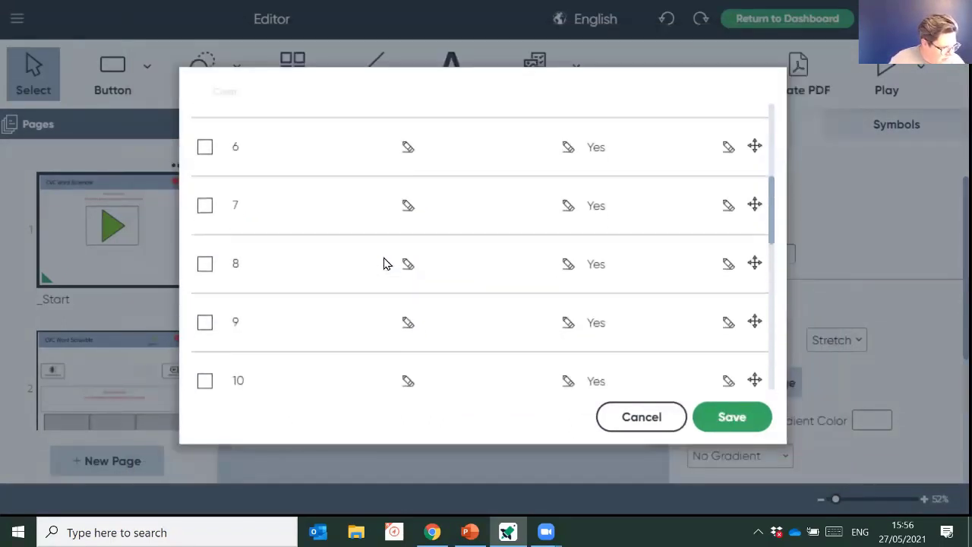
scroll(385, 263, up, 1)
scroll(385, 263, up, 4)
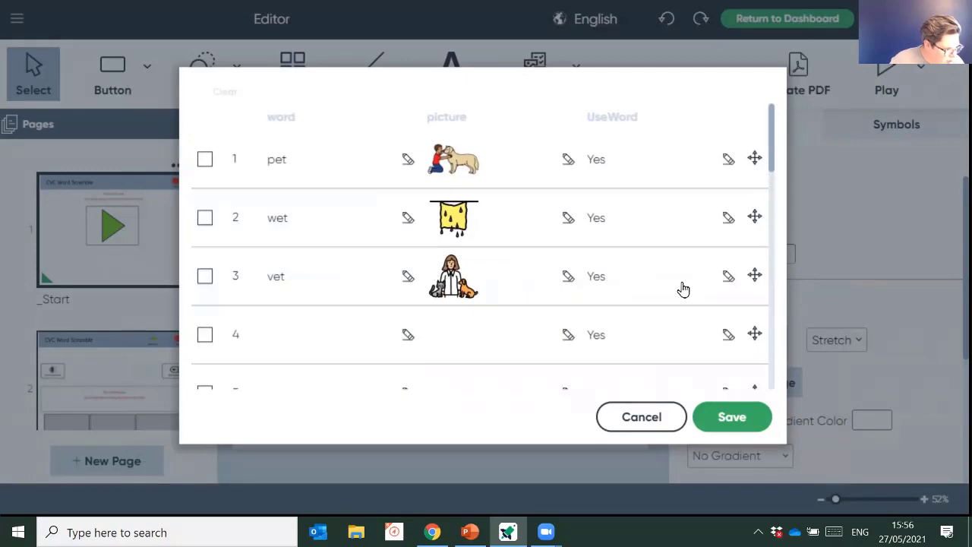
click(732, 417)
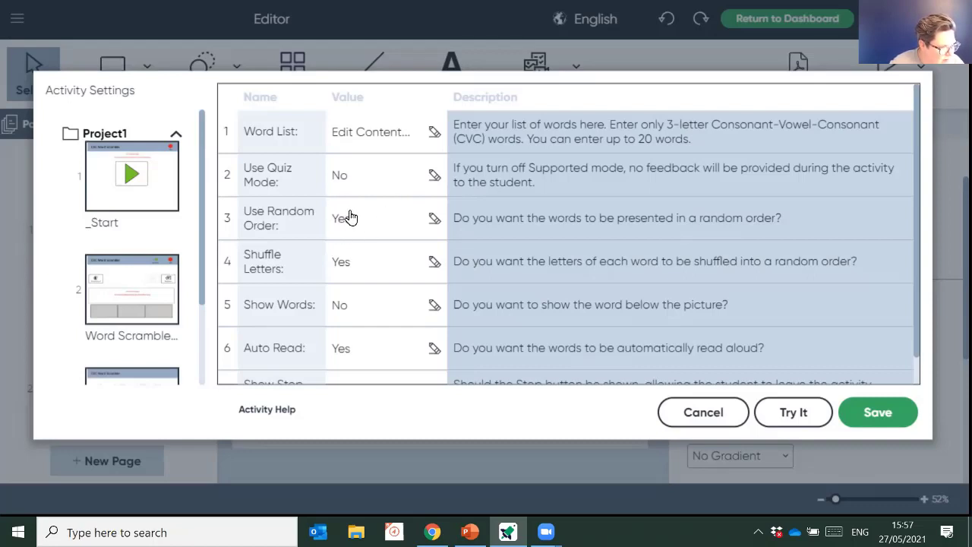
scroll(398, 278, down, 1)
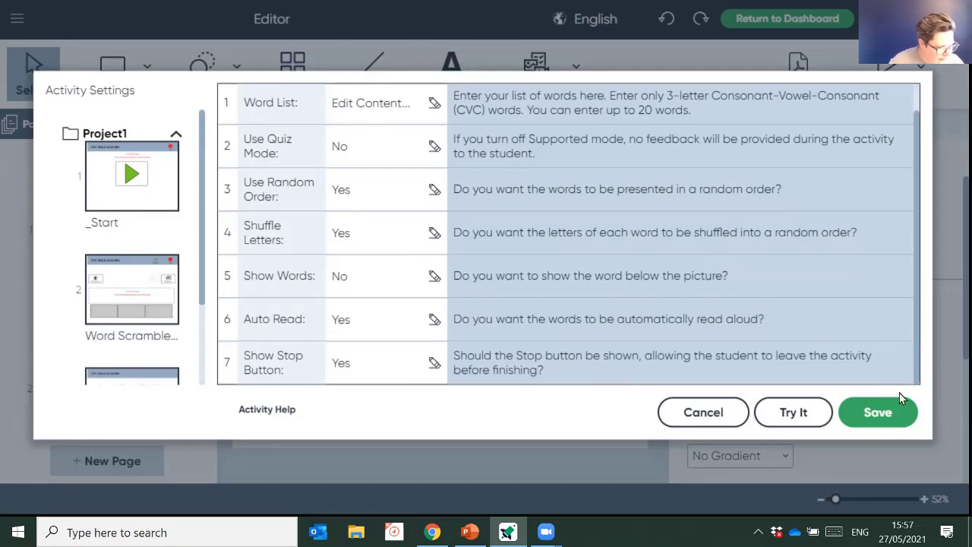
click(878, 413)
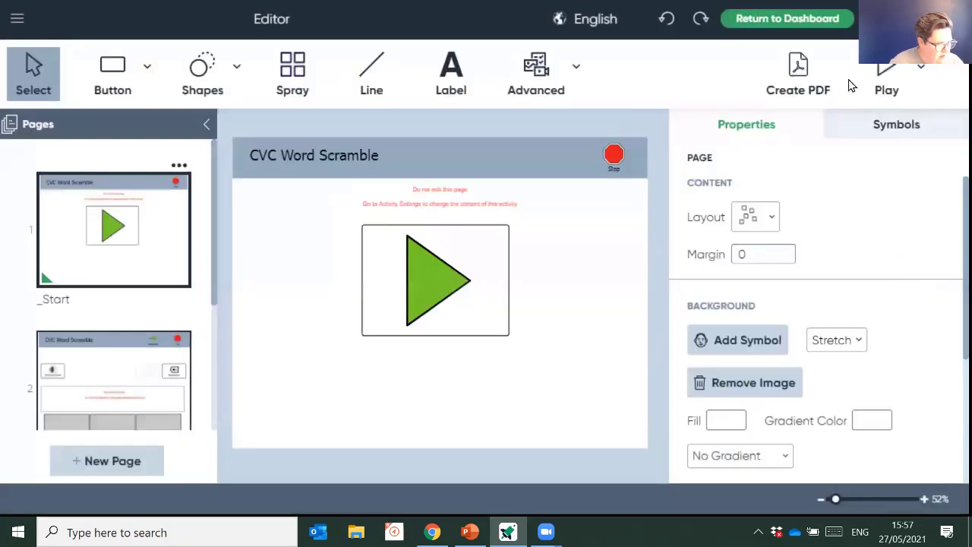
- Preview the activity, spell "wet" with the letter tiles, have the word spoken and check the answer
click(896, 85)
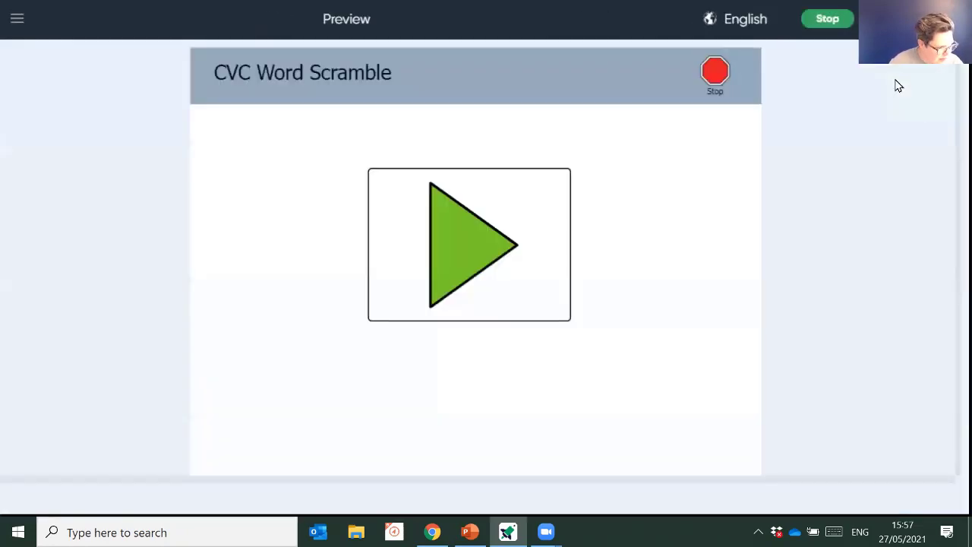
mouse_move(523, 273)
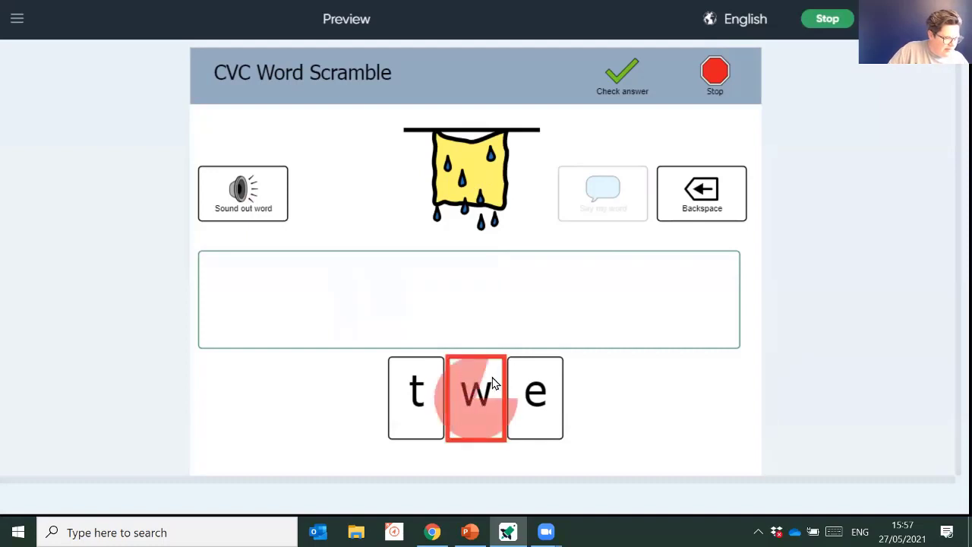
mouse_move(490, 387)
mouse_move(536, 408)
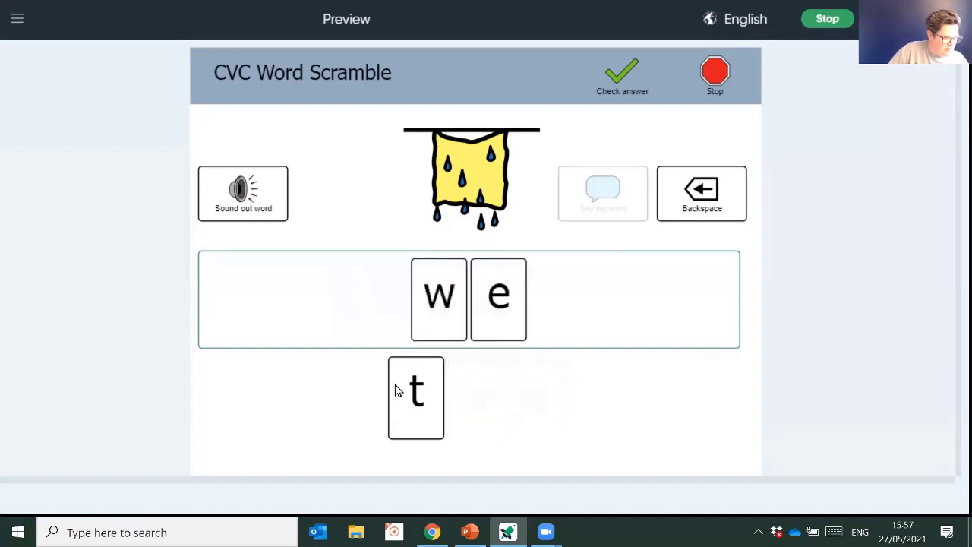
mouse_move(418, 408)
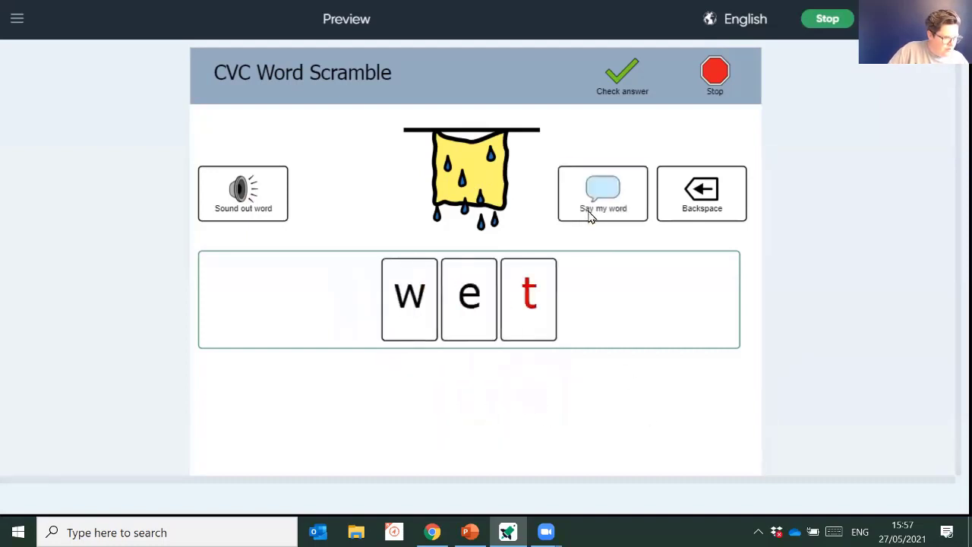
mouse_move(592, 216)
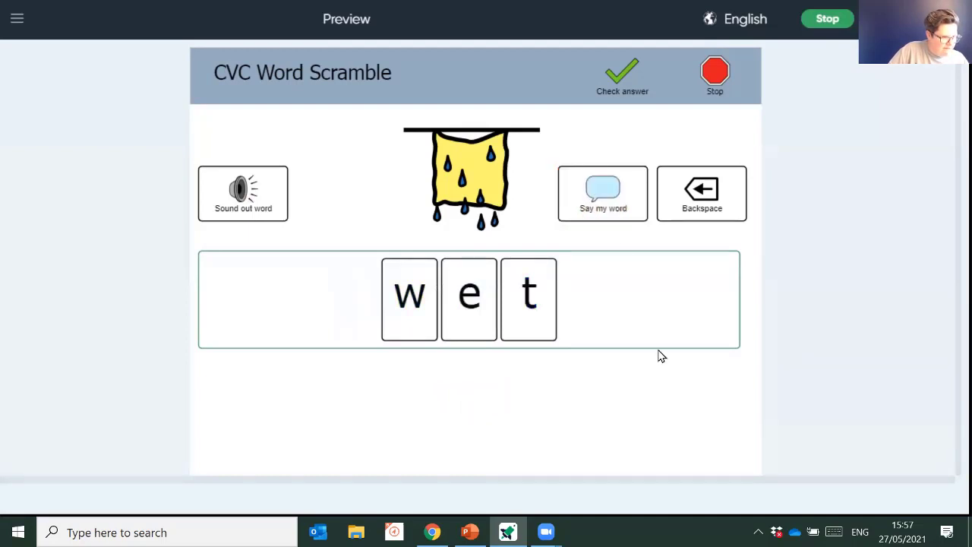
mouse_move(642, 93)
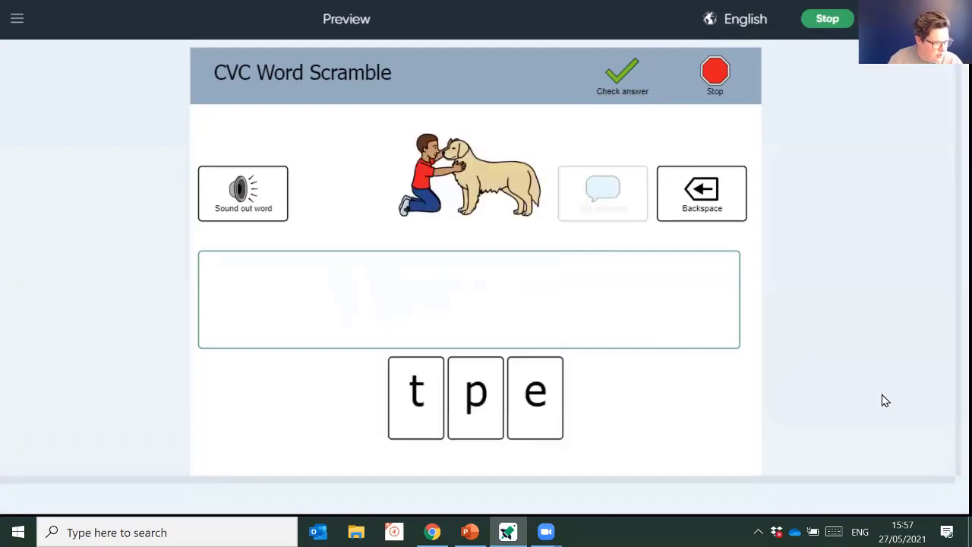
- Place the letters as "tpe" for the dog picture, sound out the target word and have the entered letters spoken
mouse_move(434, 387)
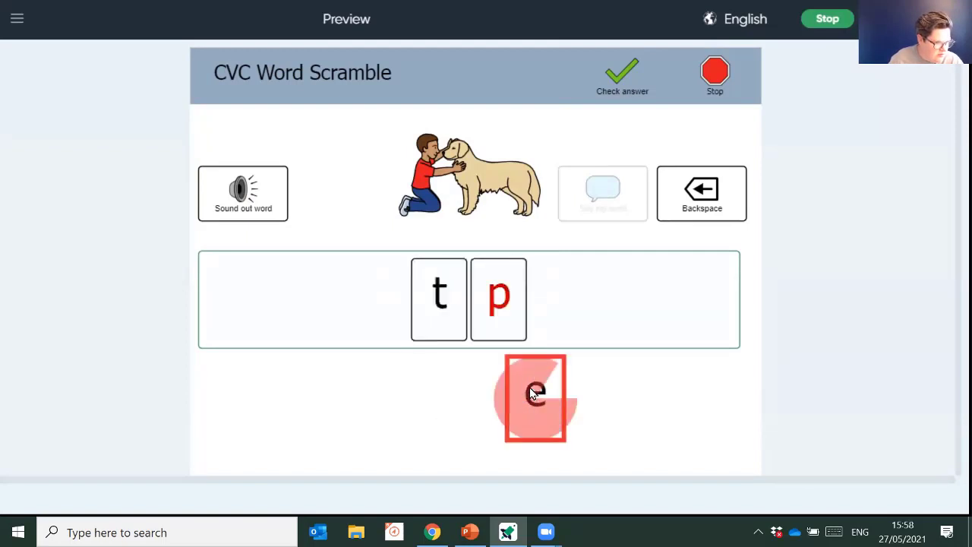
mouse_move(546, 389)
mouse_move(213, 187)
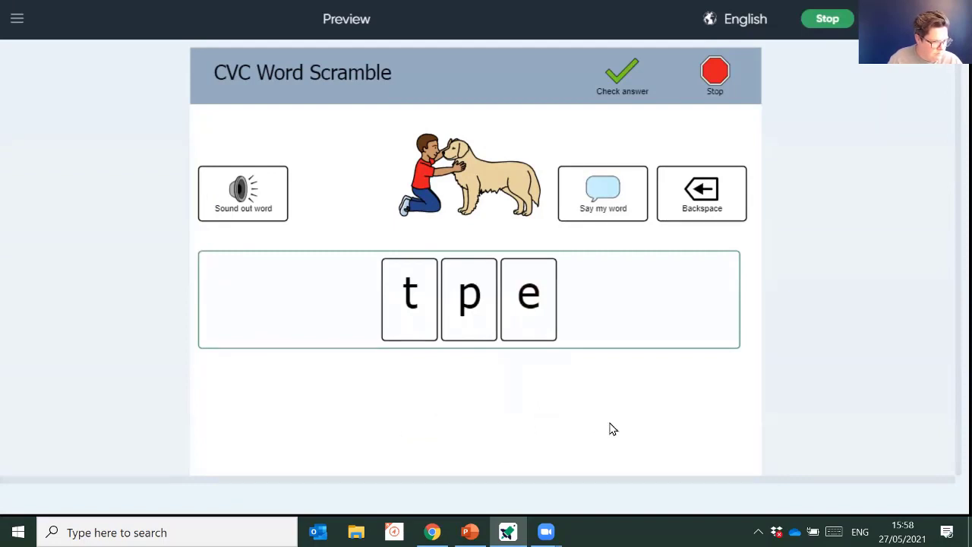
mouse_move(614, 197)
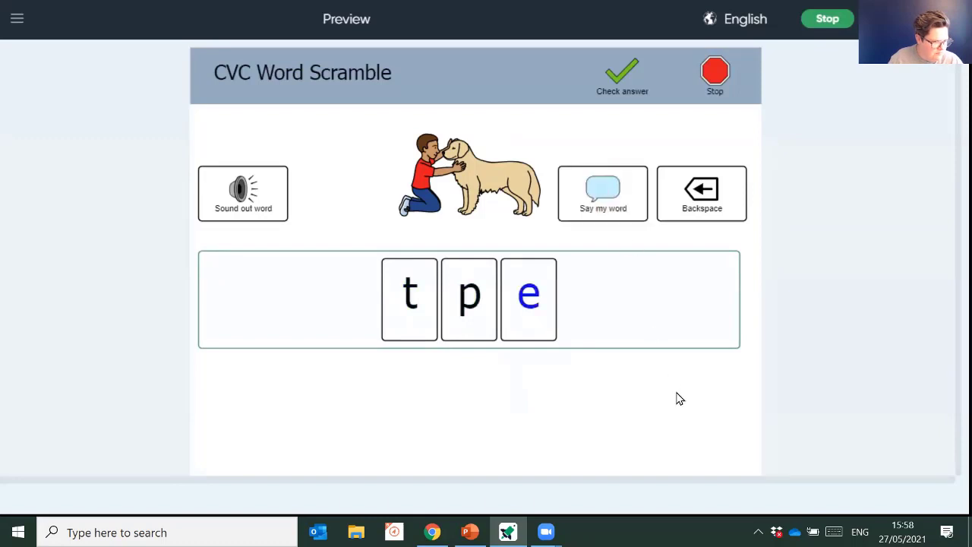
- Remove the misplaced letters, spell "pet" instead, check the answer and end the preview
mouse_move(698, 202)
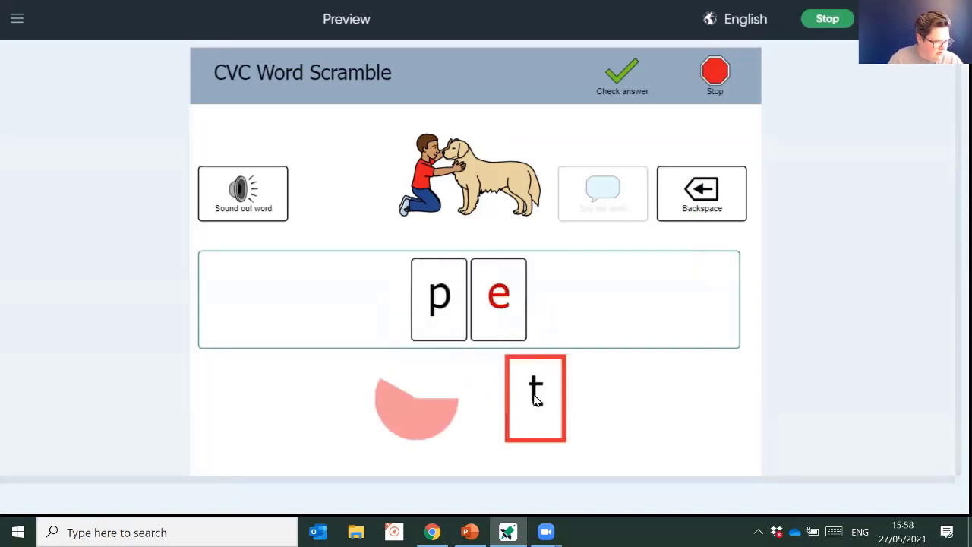
mouse_move(622, 79)
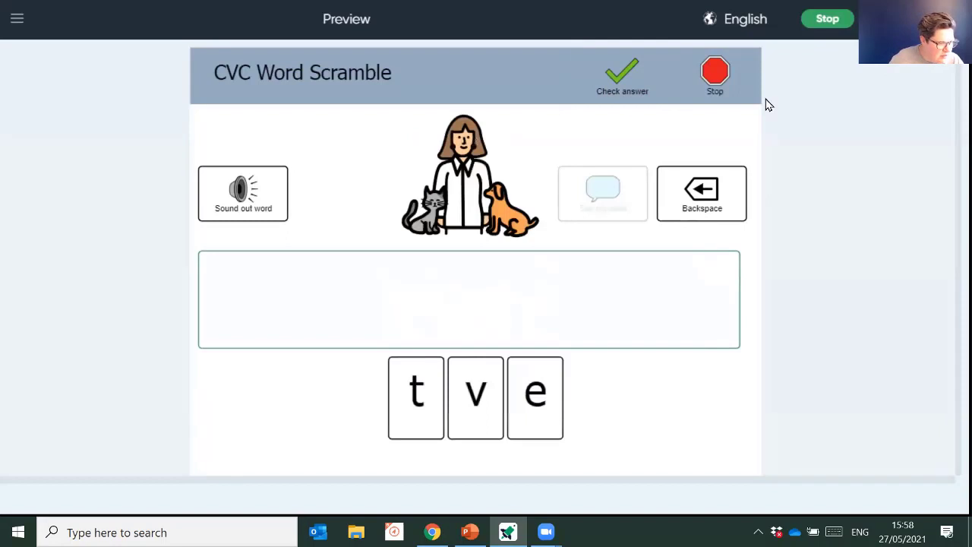
click(828, 19)
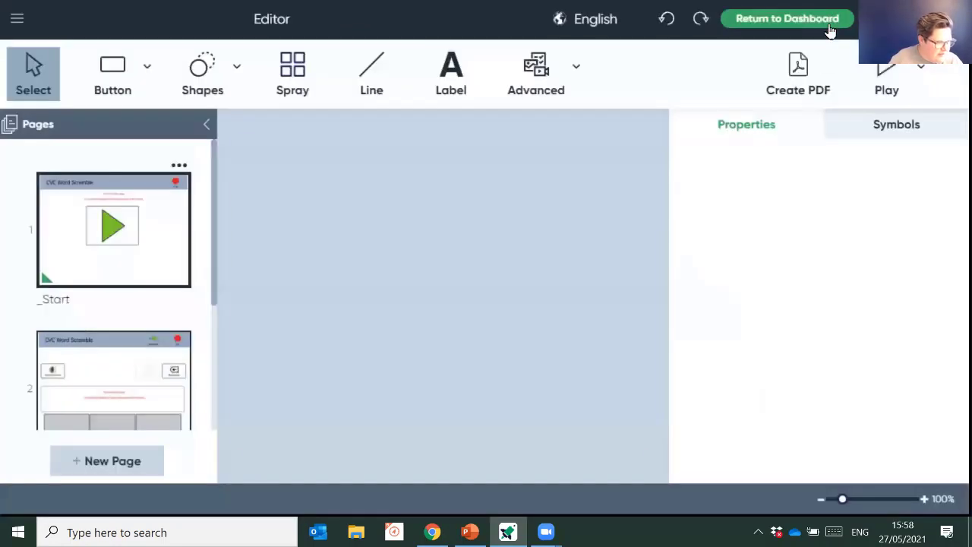
- Open the activity settings and set Use Quiz Mode to Yes
click(15, 22)
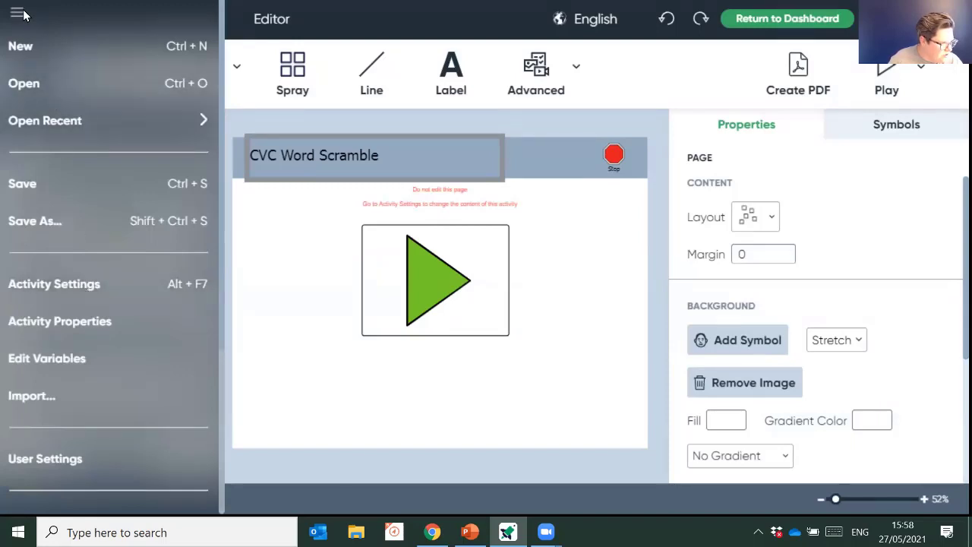
click(78, 281)
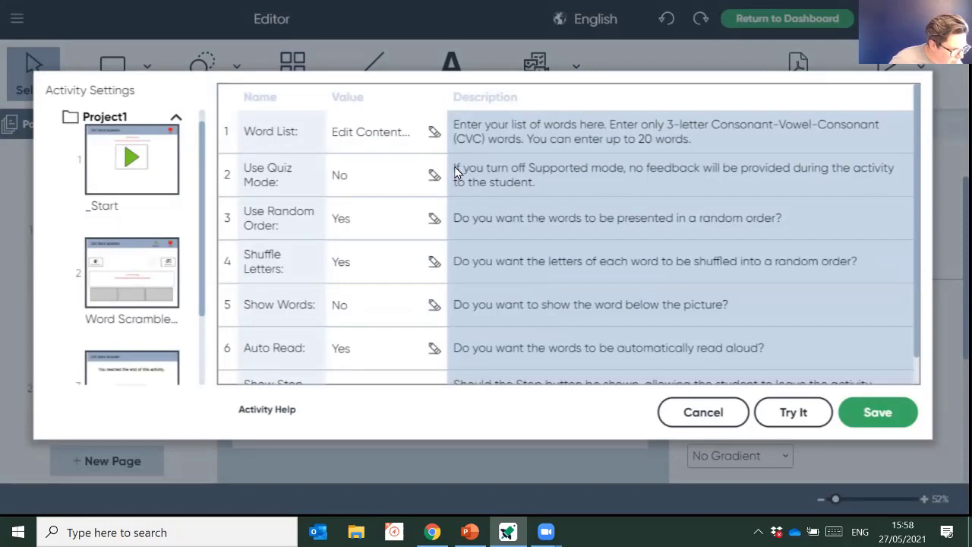
click(434, 178)
click(364, 179)
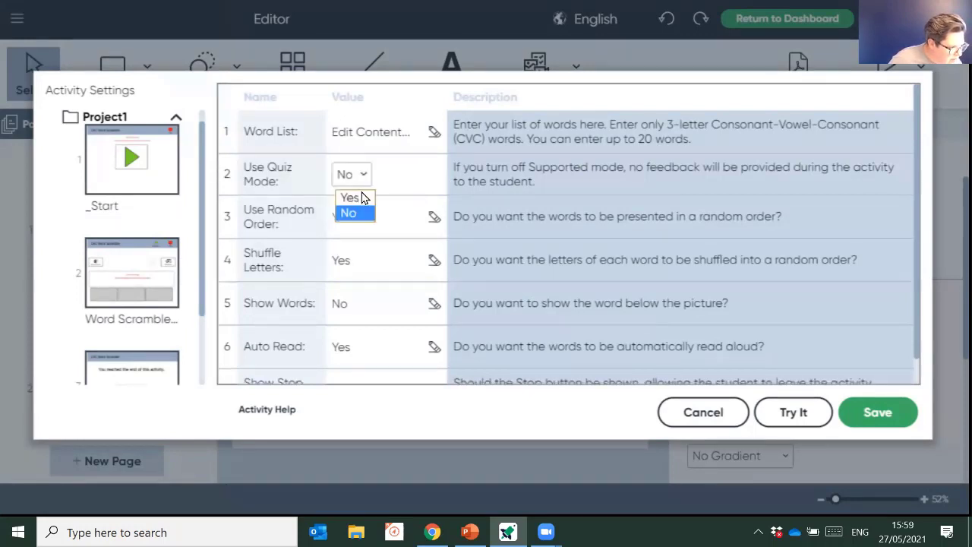
click(351, 199)
scroll(391, 263, down, 1)
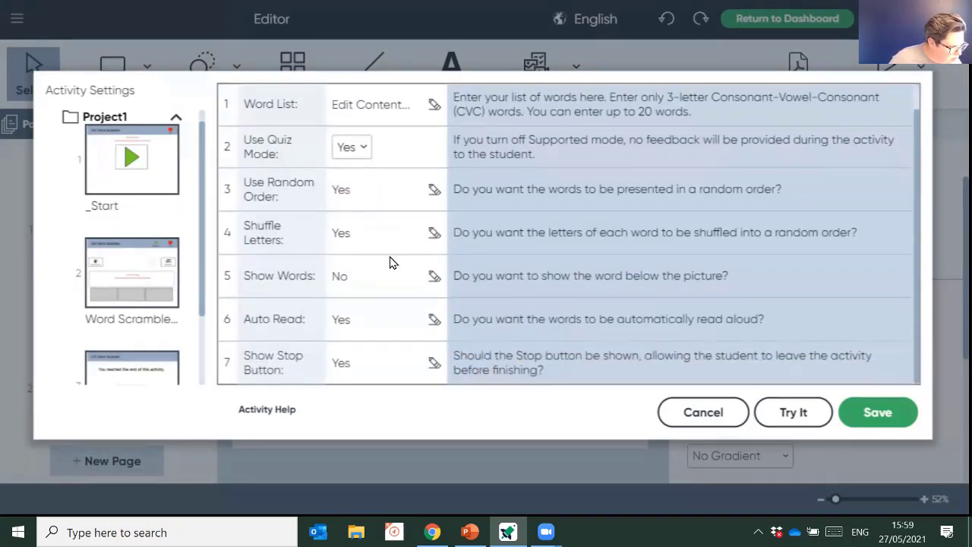
- Set Show Words to Yes for the word below the picture
click(434, 279)
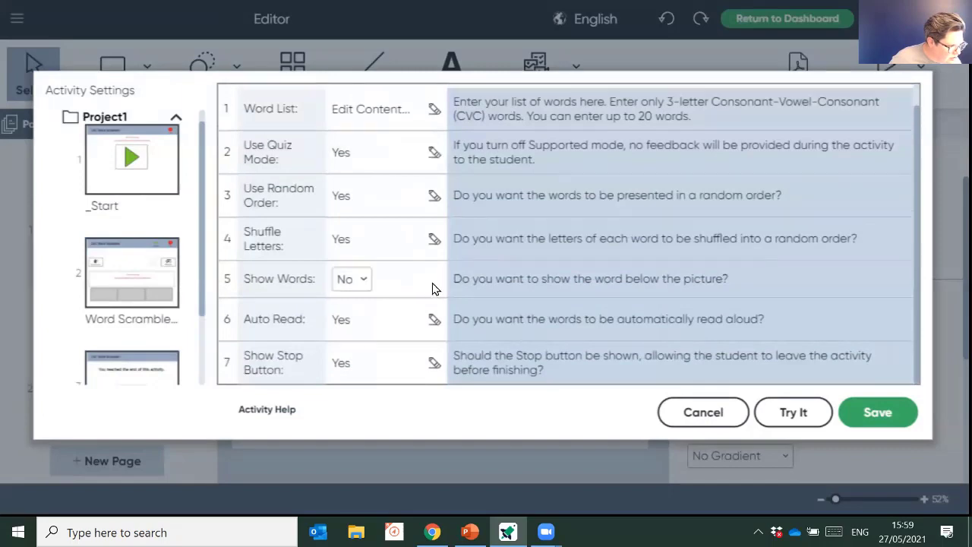
click(364, 279)
click(351, 304)
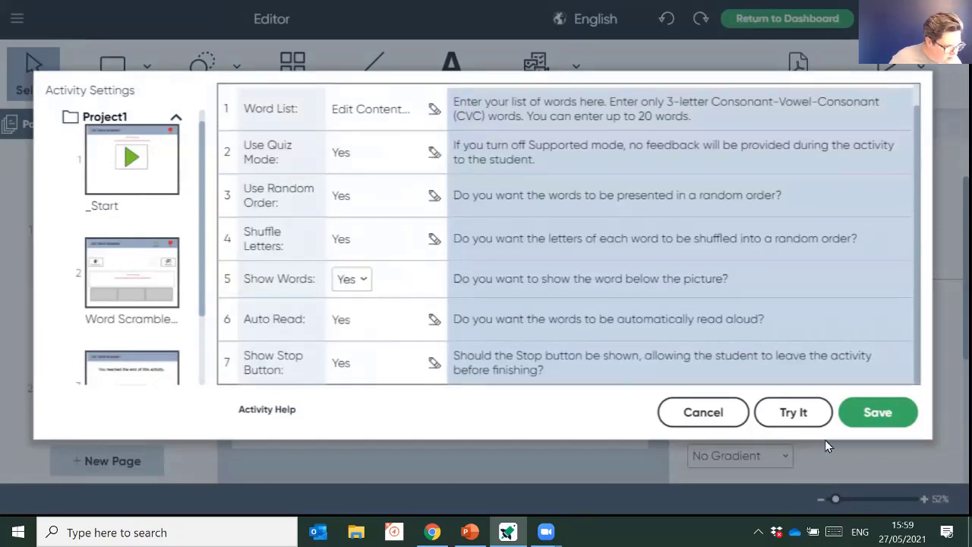
- Try out the activity with the changed settings, start it to view a word page, and exit the activity
click(761, 414)
click(524, 287)
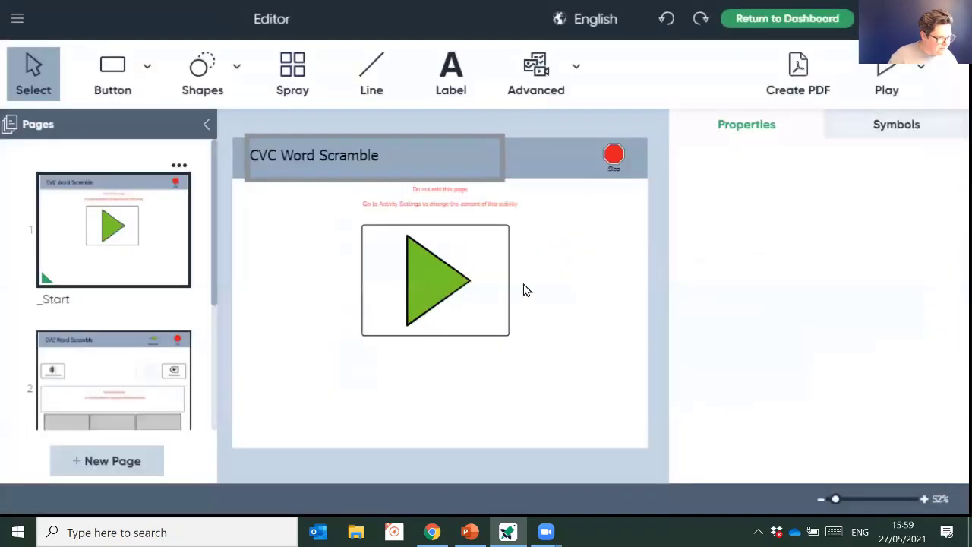
click(487, 254)
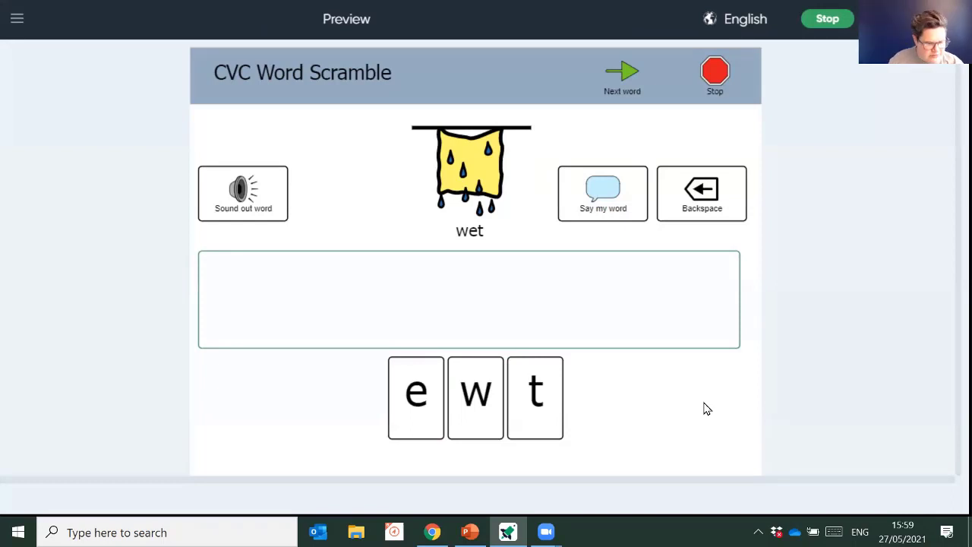
click(715, 73)
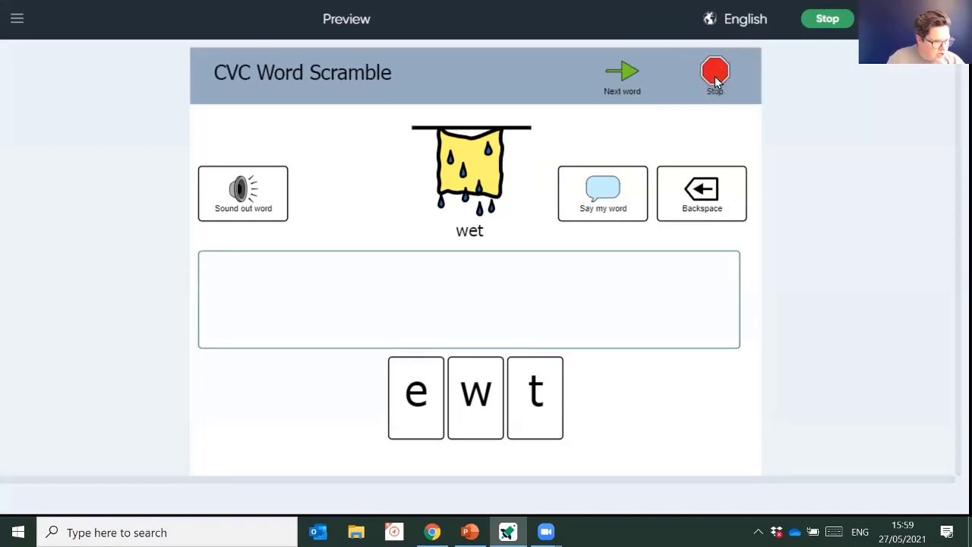
click(457, 288)
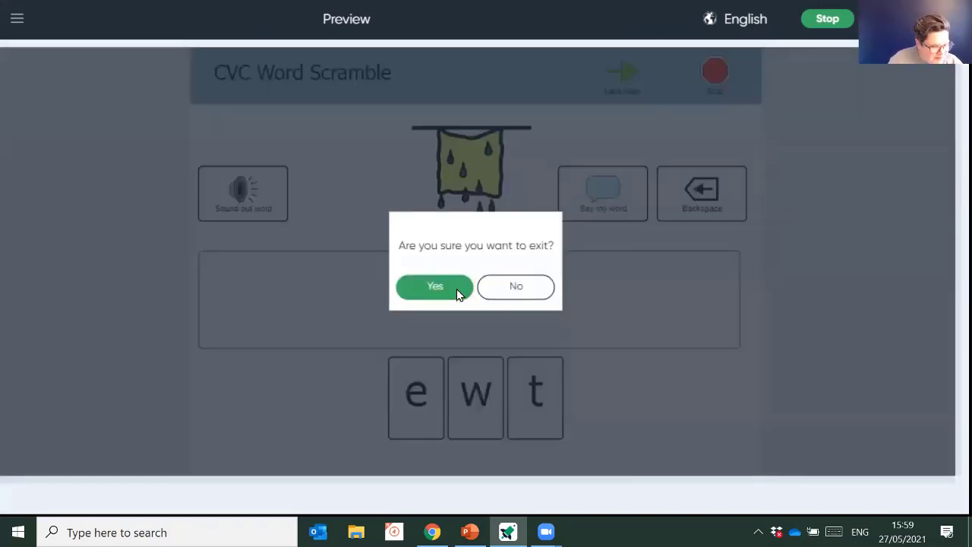